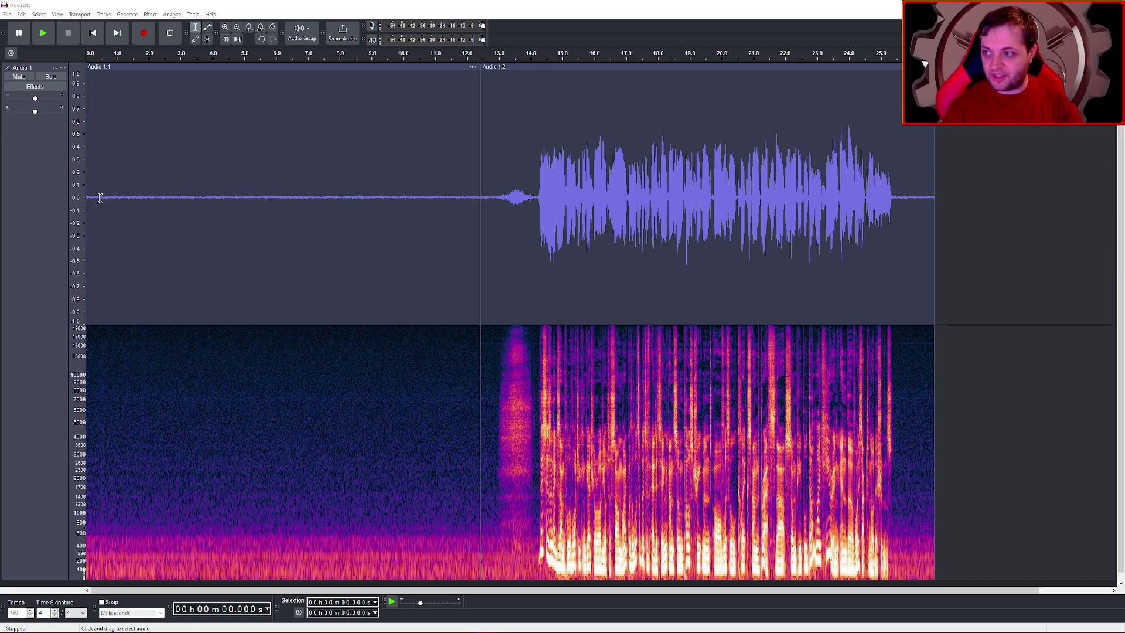
Examine the waveform and spectrogram of the quiet room-tone clip at the start and of the breath and speech in the second clip
drag(101, 198, 335, 199)
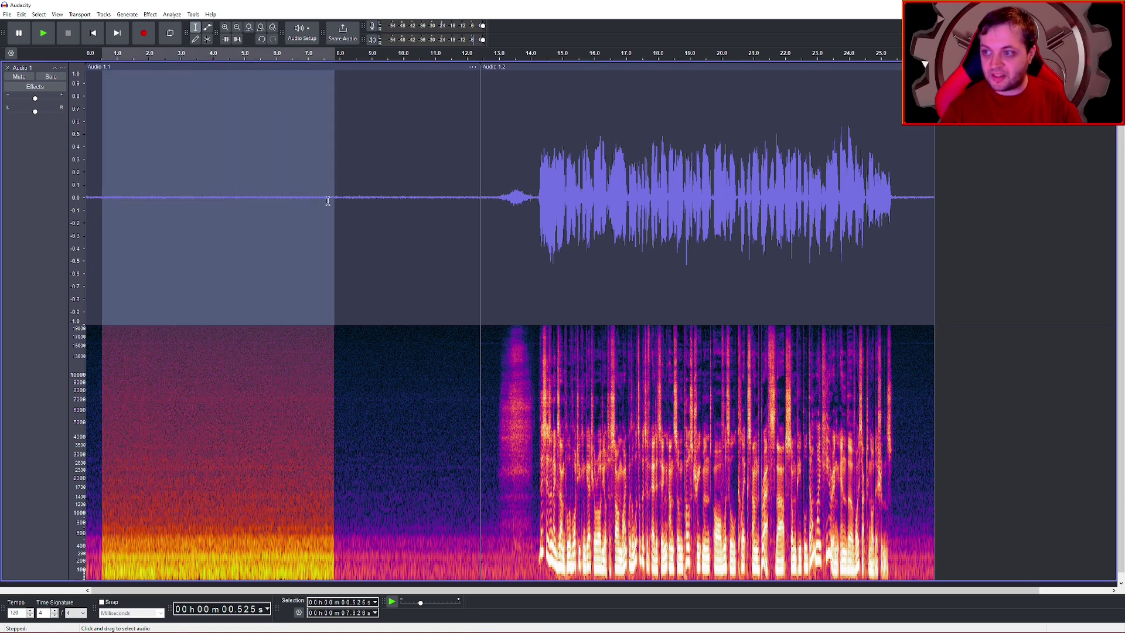
click(346, 199)
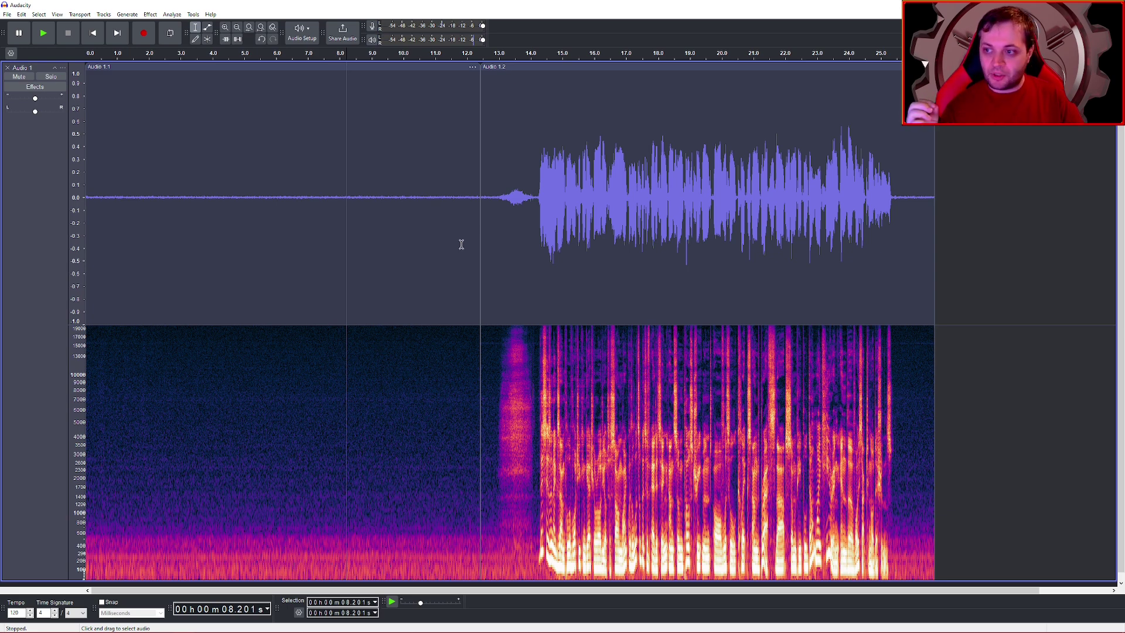
drag(479, 239, 1, 246)
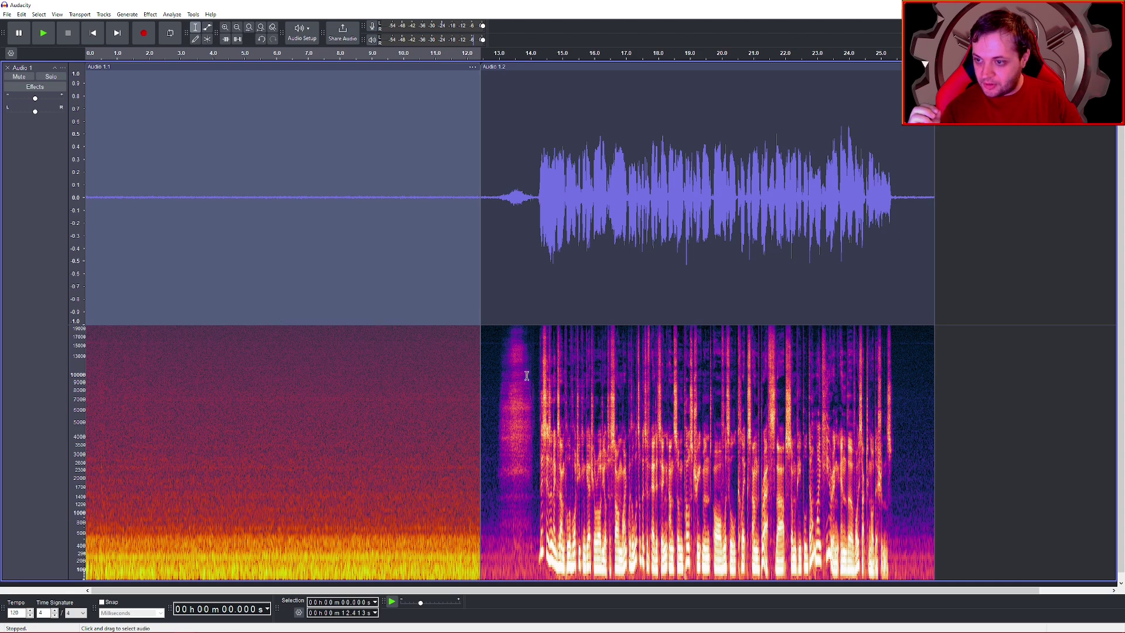
click(496, 415)
drag(503, 415, 925, 473)
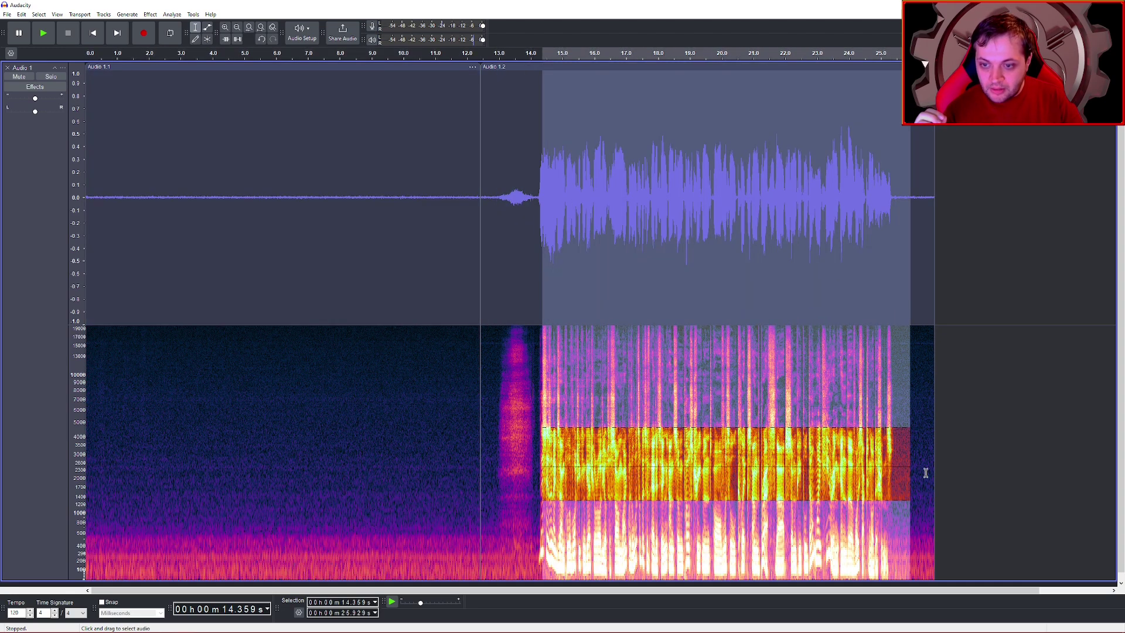
click(908, 360)
ctrl+scroll(691, 372, up, 3)
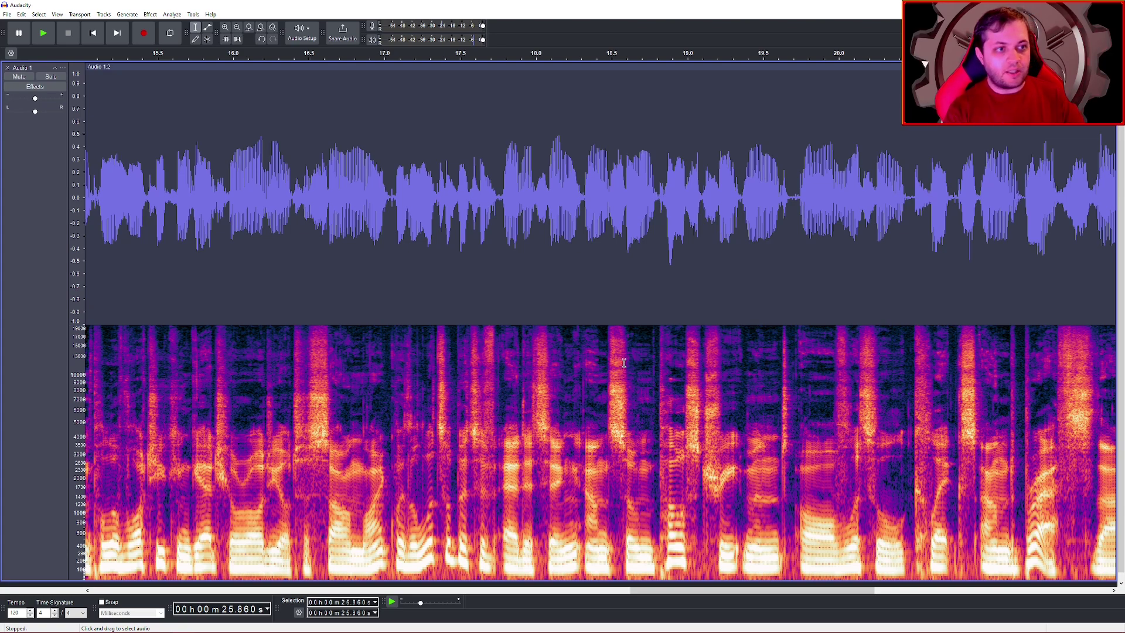
scroll(580, 338, down, 3)
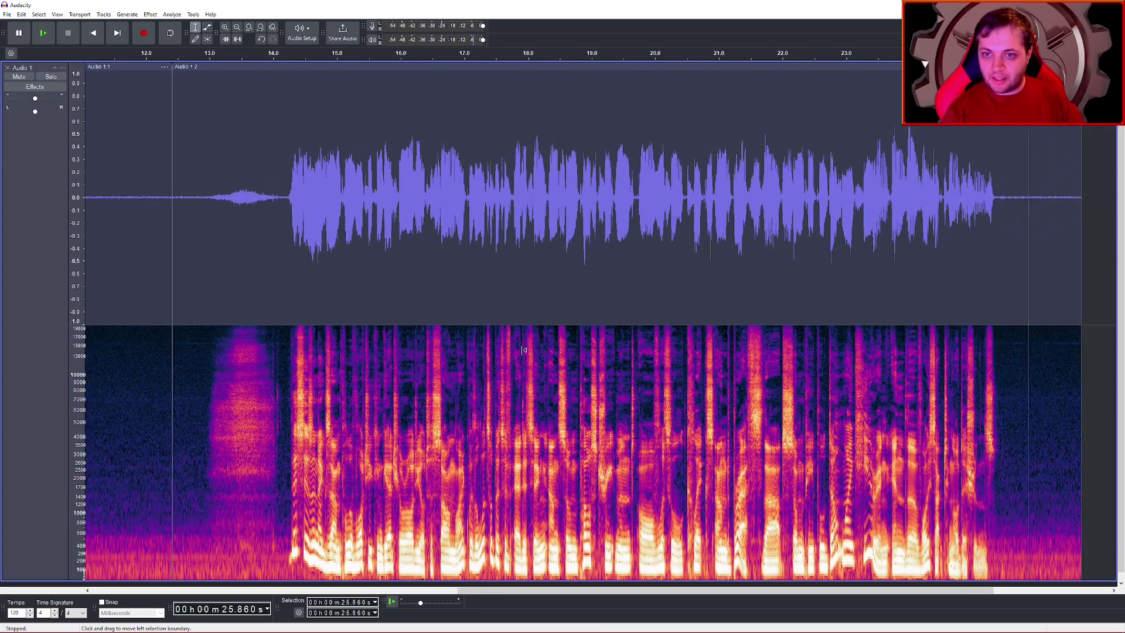
scroll(523, 350, down, 1)
scroll(498, 351, left, 10)
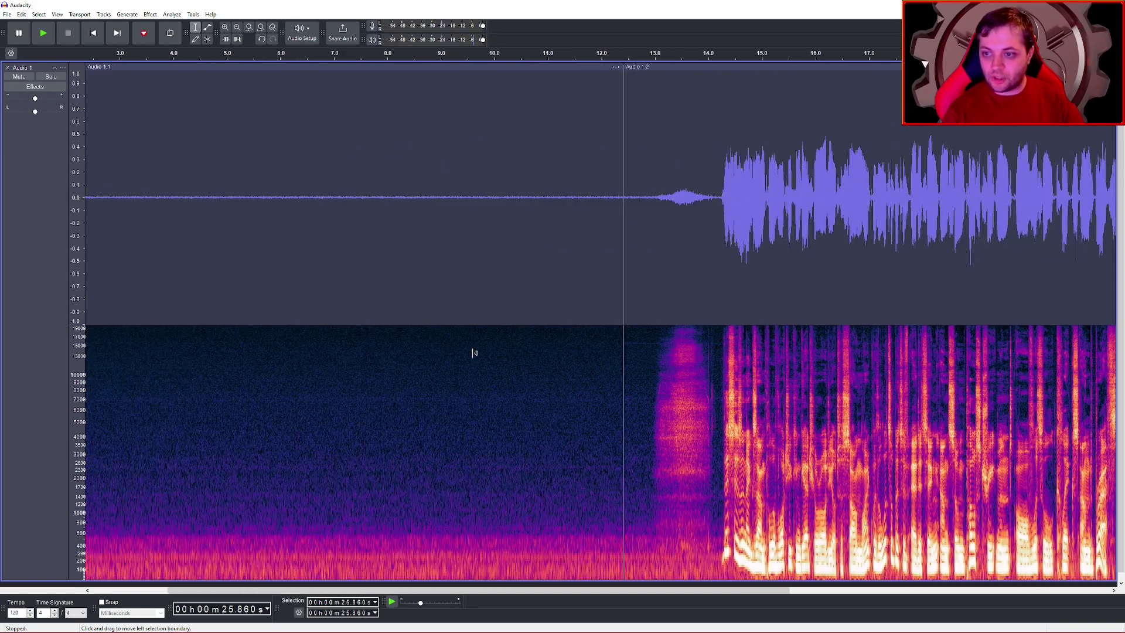
scroll(471, 350, left, 3)
scroll(489, 350, down, 2)
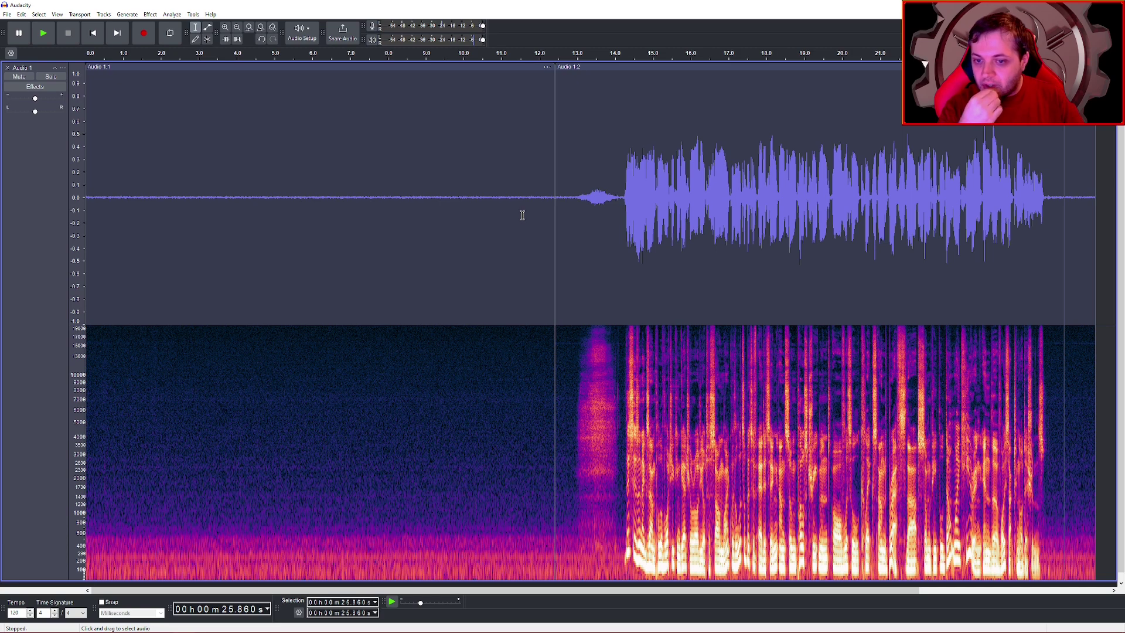
Play the recording from about 8.8 s, within the quiet opening clip
click(556, 215)
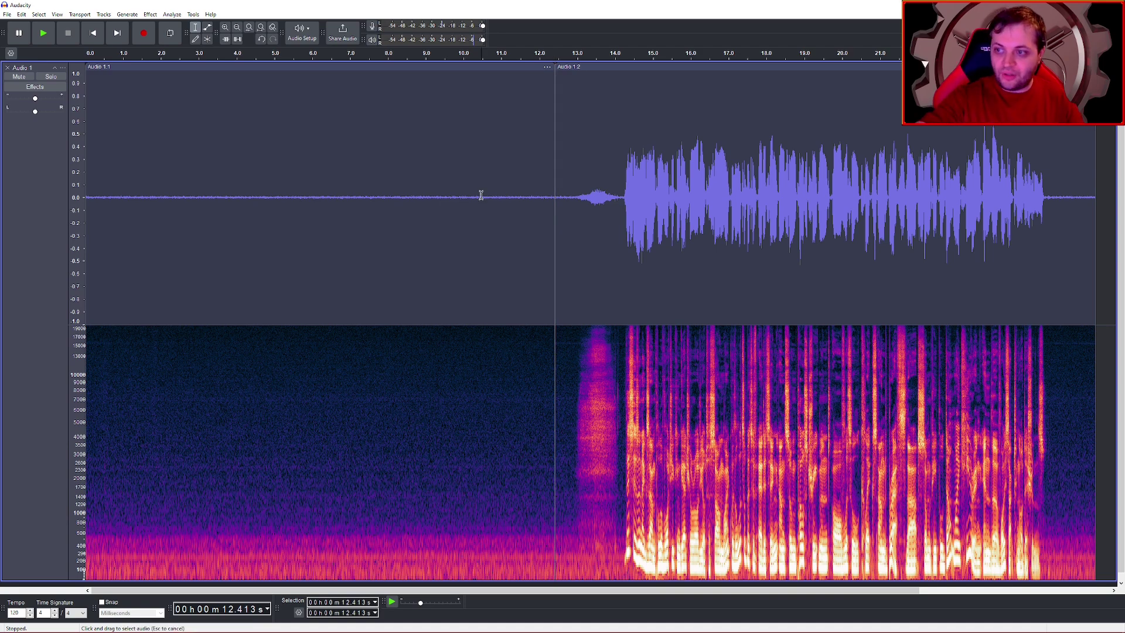
drag(481, 193, 141, 235)
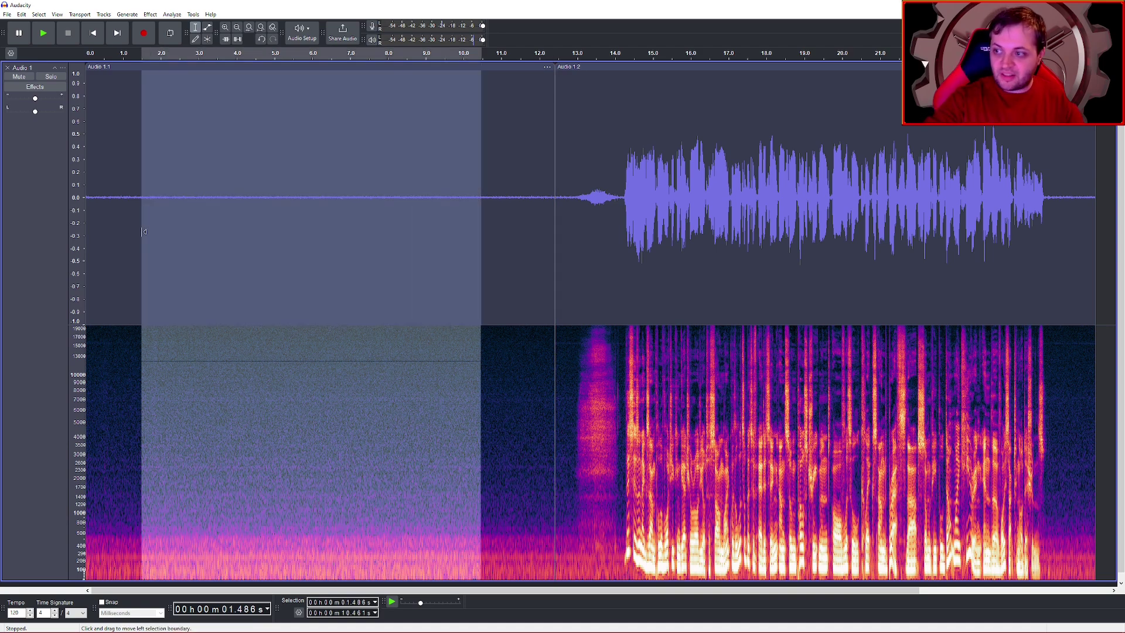
click(1096, 198)
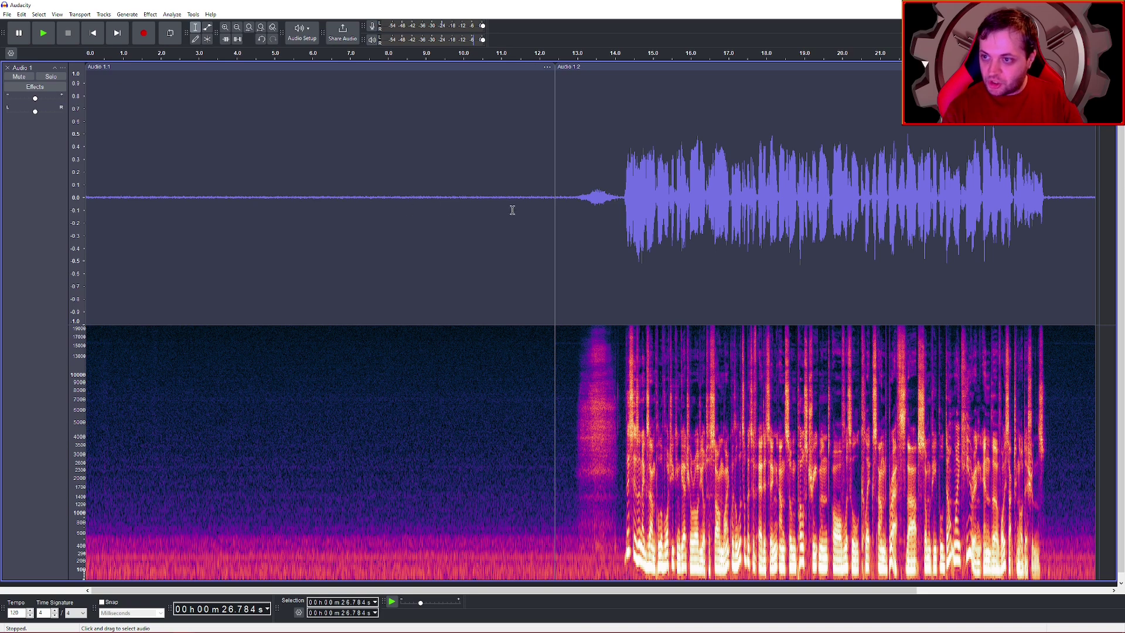
click(418, 217)
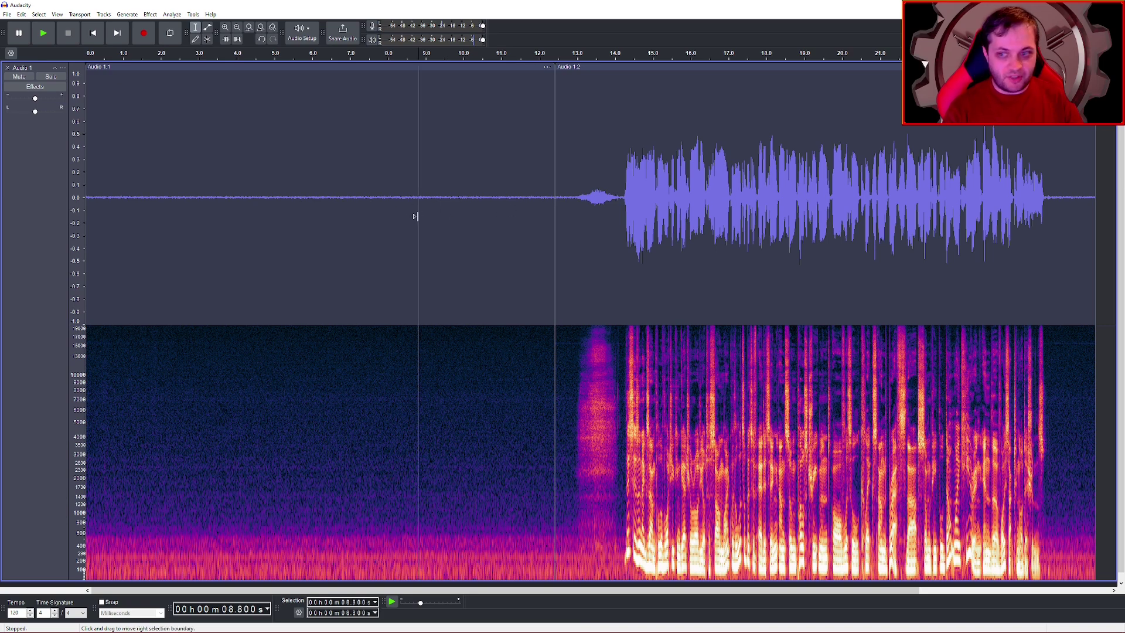
click(43, 33)
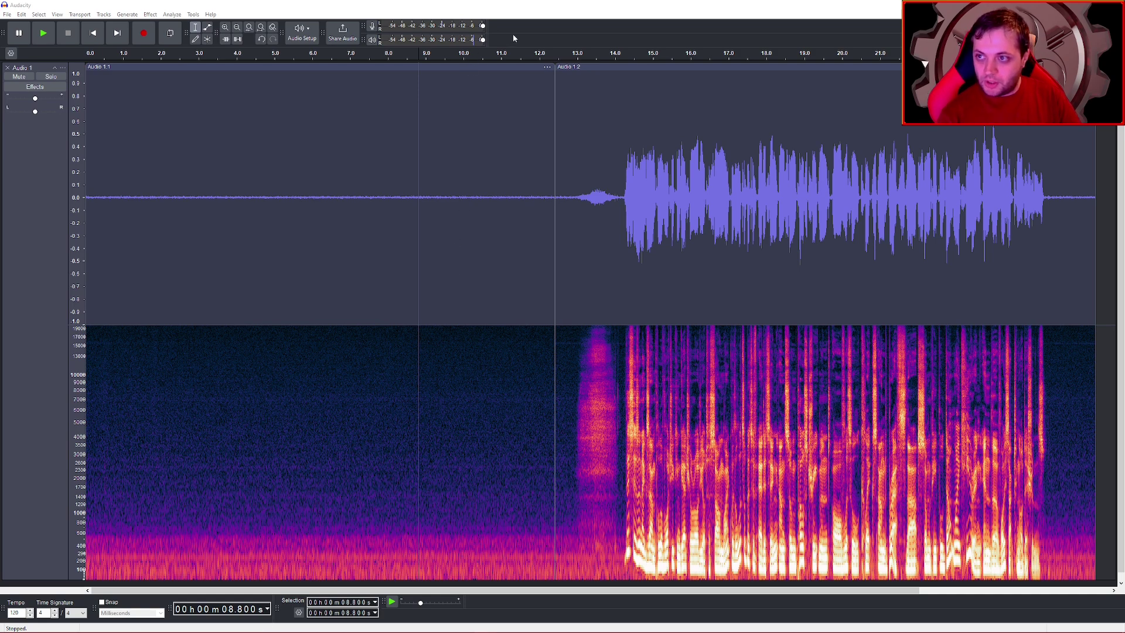
Select the entire audio track, covering both clips
key(ctrl+a)
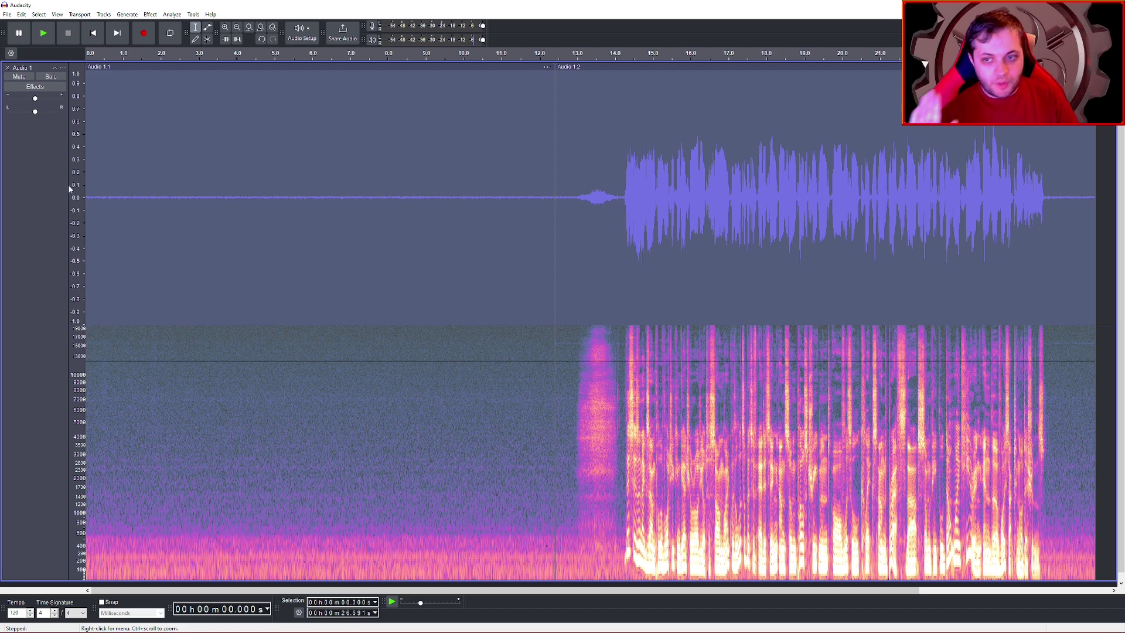
click(151, 14)
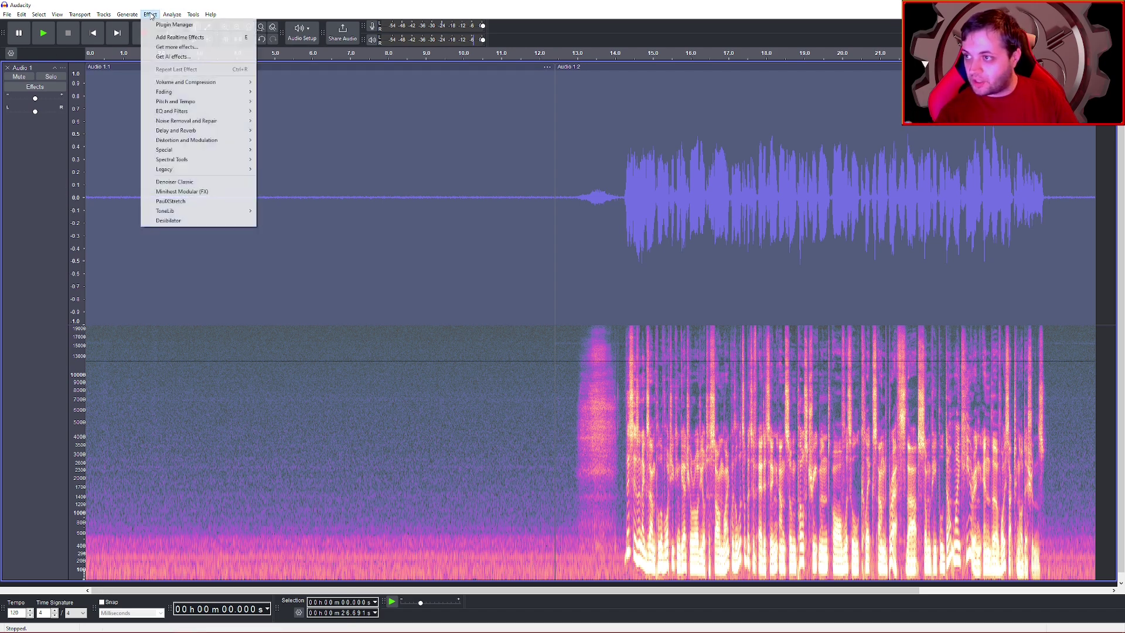
mouse_move(197, 83)
click(275, 83)
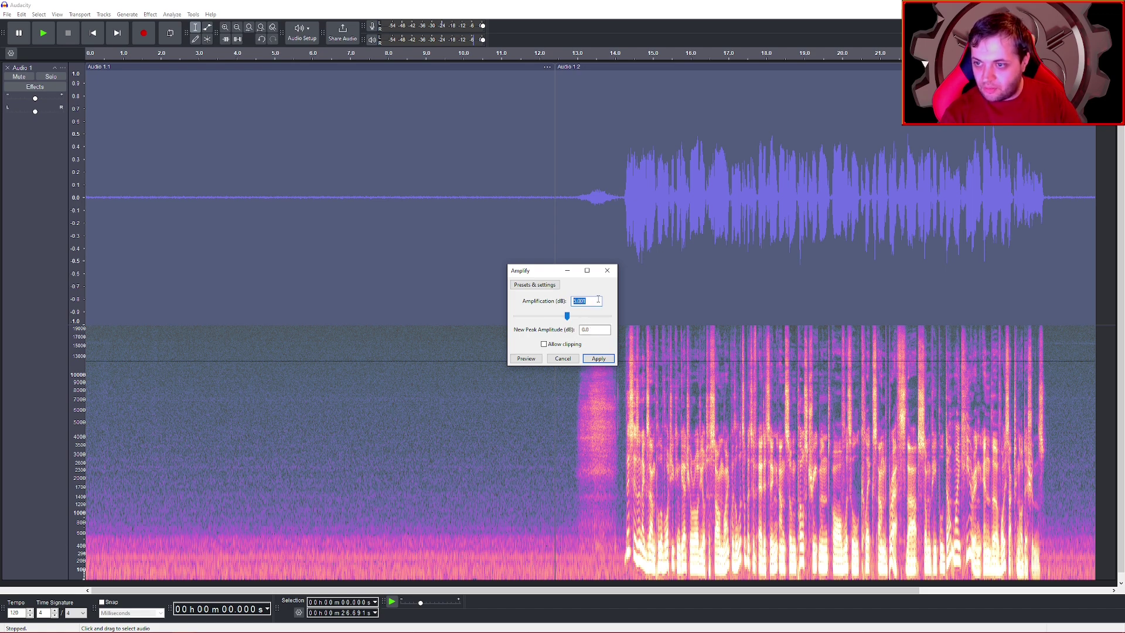
click(607, 270)
Normalize the selected audio to a peak amplitude of -3.0 dB with DC offset removal enabled
click(154, 15)
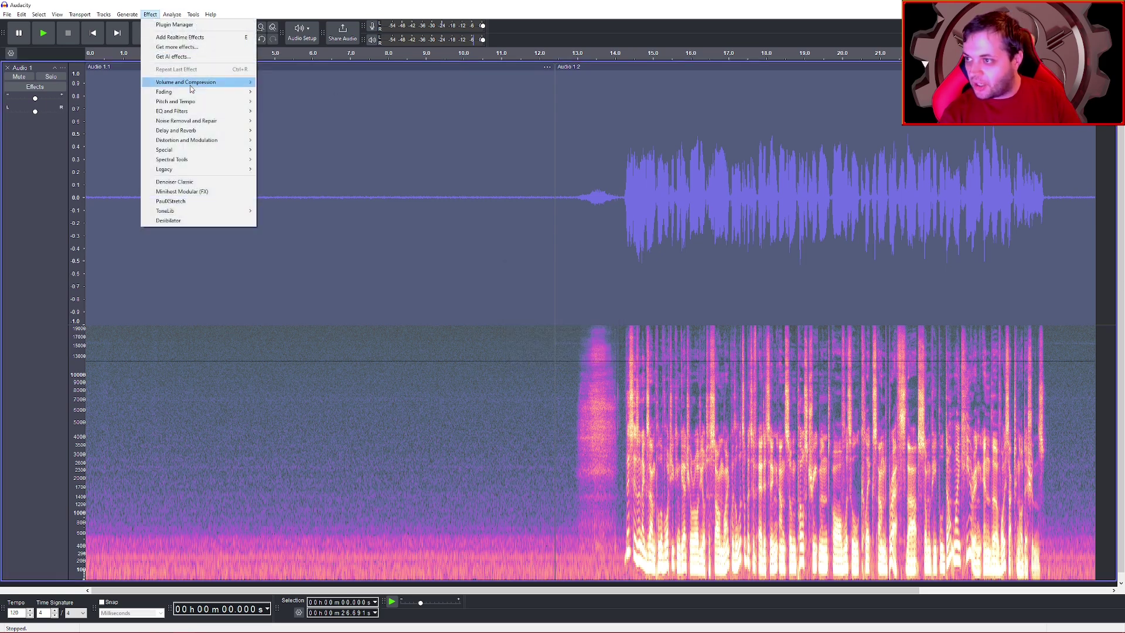
mouse_move(193, 82)
click(288, 132)
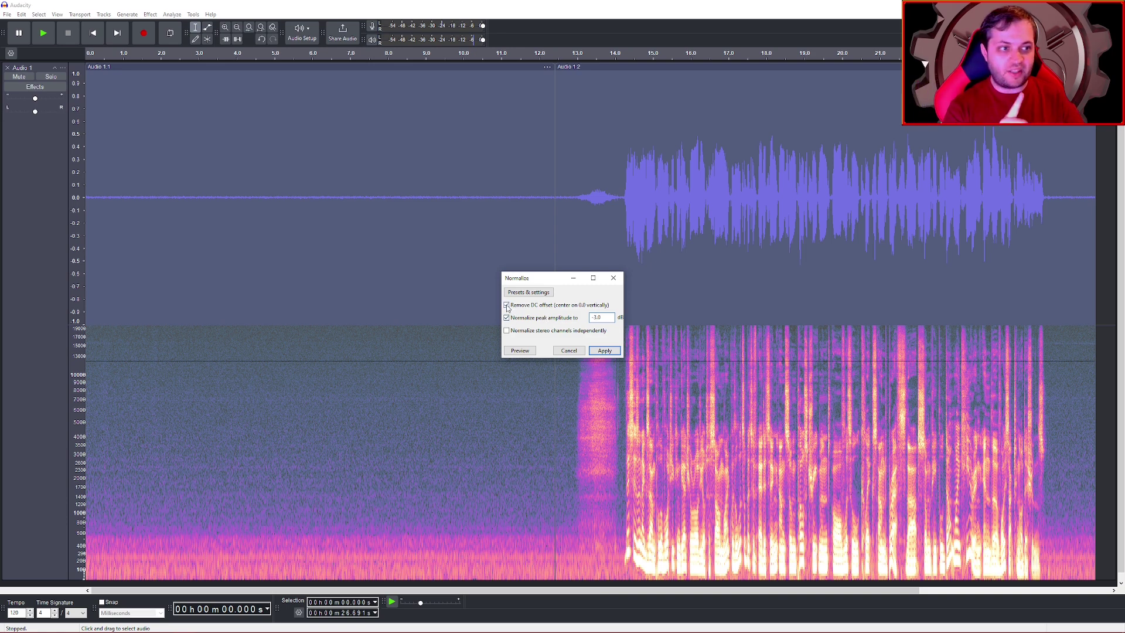
click(605, 350)
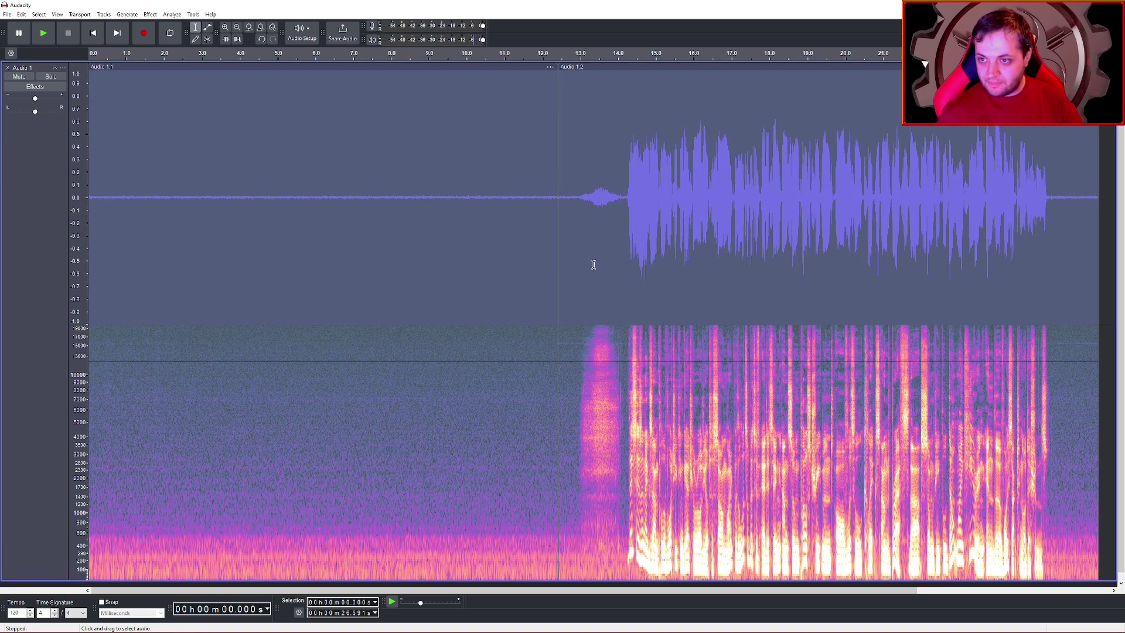
Apply Clip Fix to the whole track with a -2.00 dB amplitude reduction for restored peaks
click(421, 275)
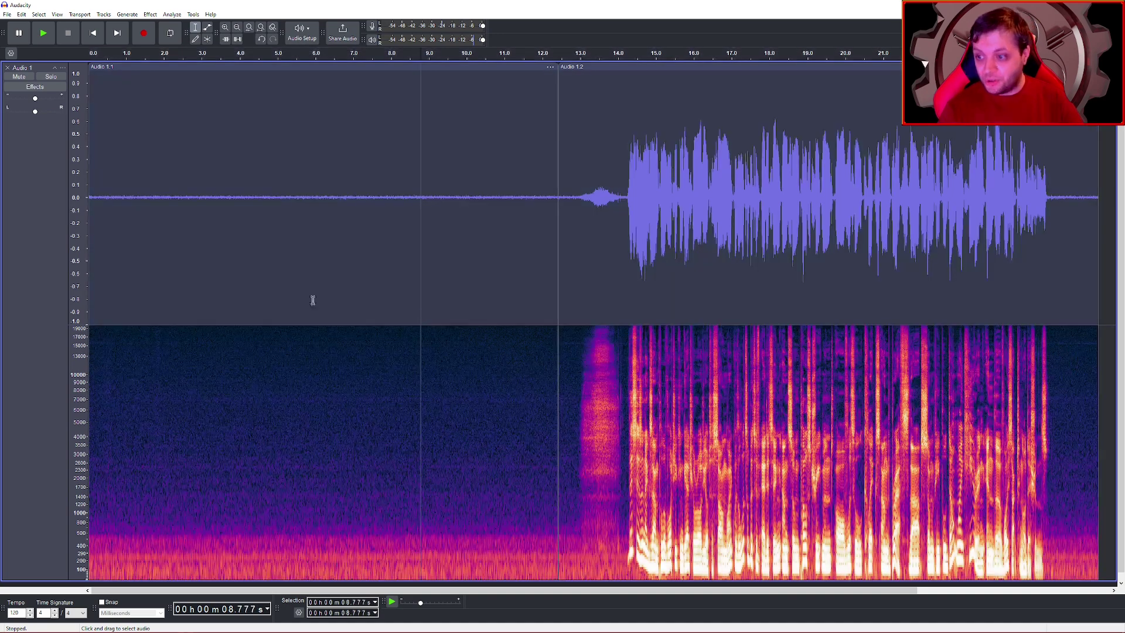
key(ctrl+a)
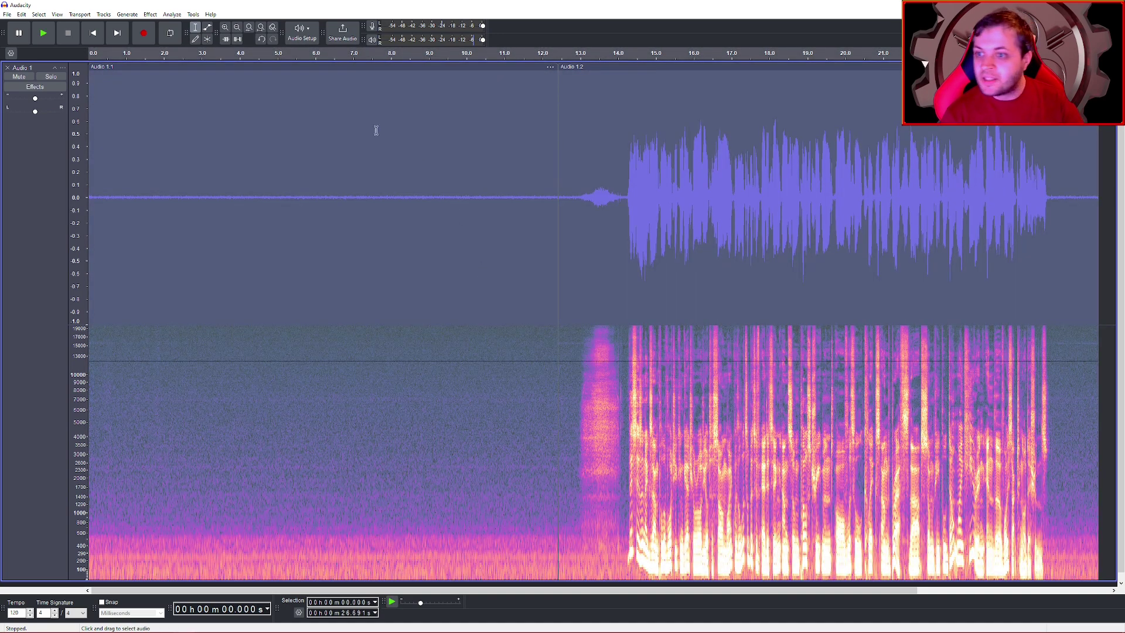
click(149, 14)
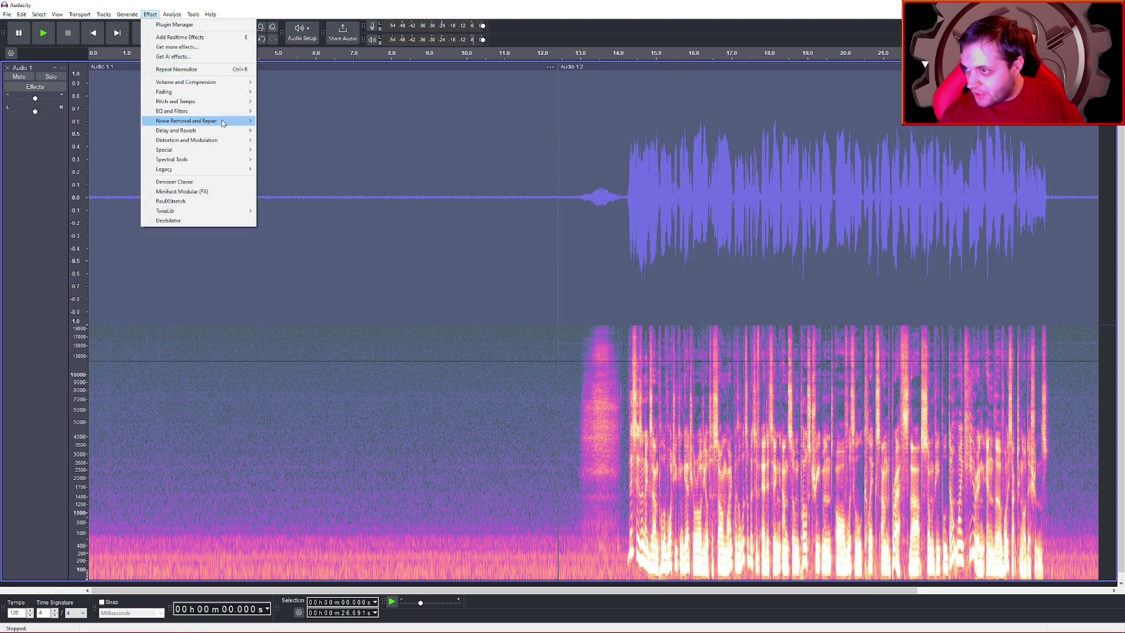
mouse_move(226, 121)
click(279, 131)
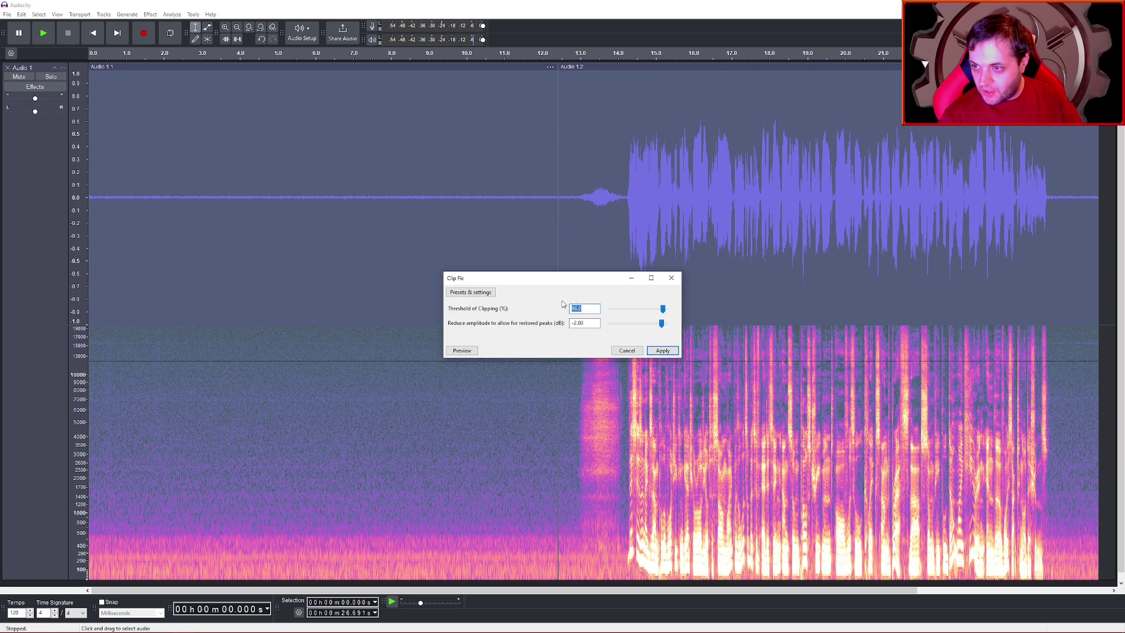
click(584, 310)
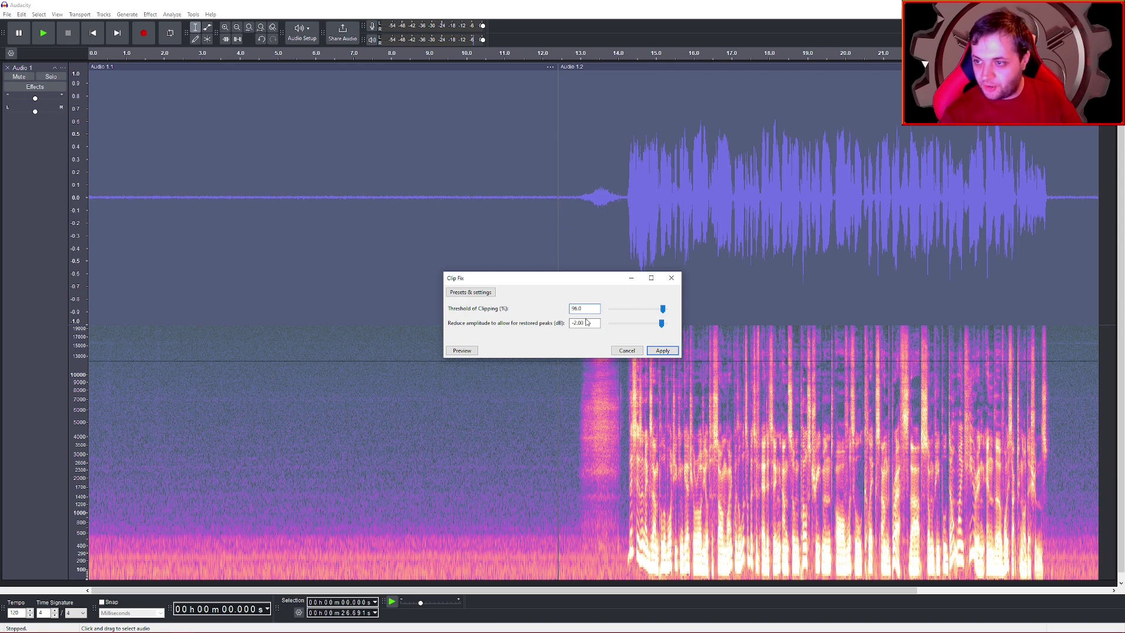
click(589, 322)
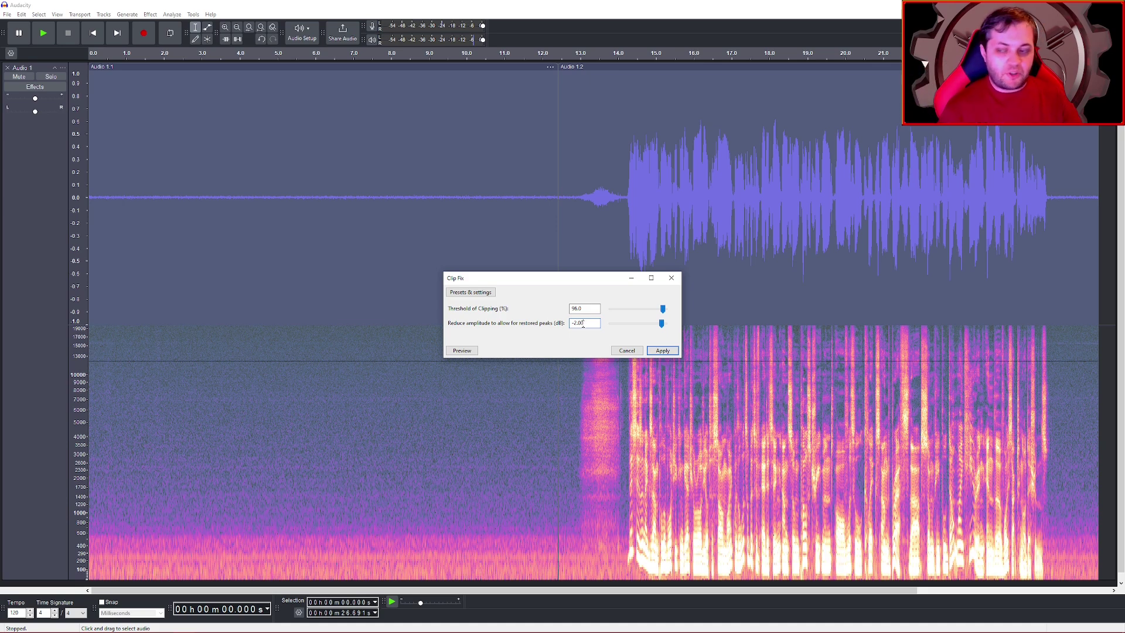
click(670, 350)
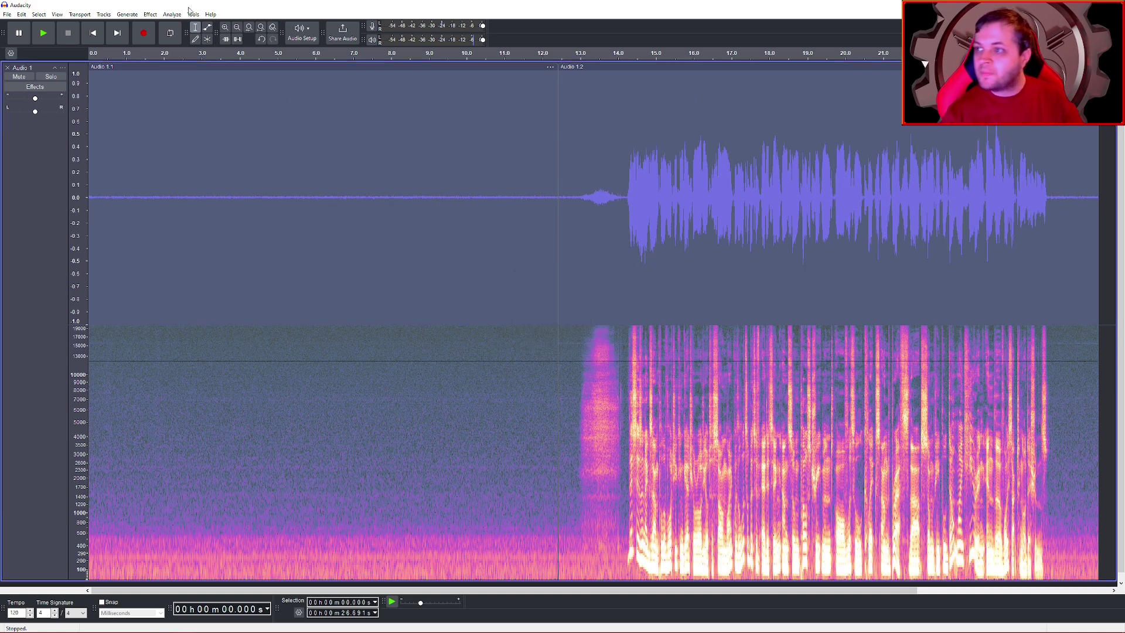
Apply Click Removal to the whole track with a threshold of 200 and a maximum spike width of 20
click(171, 14)
mouse_move(151, 14)
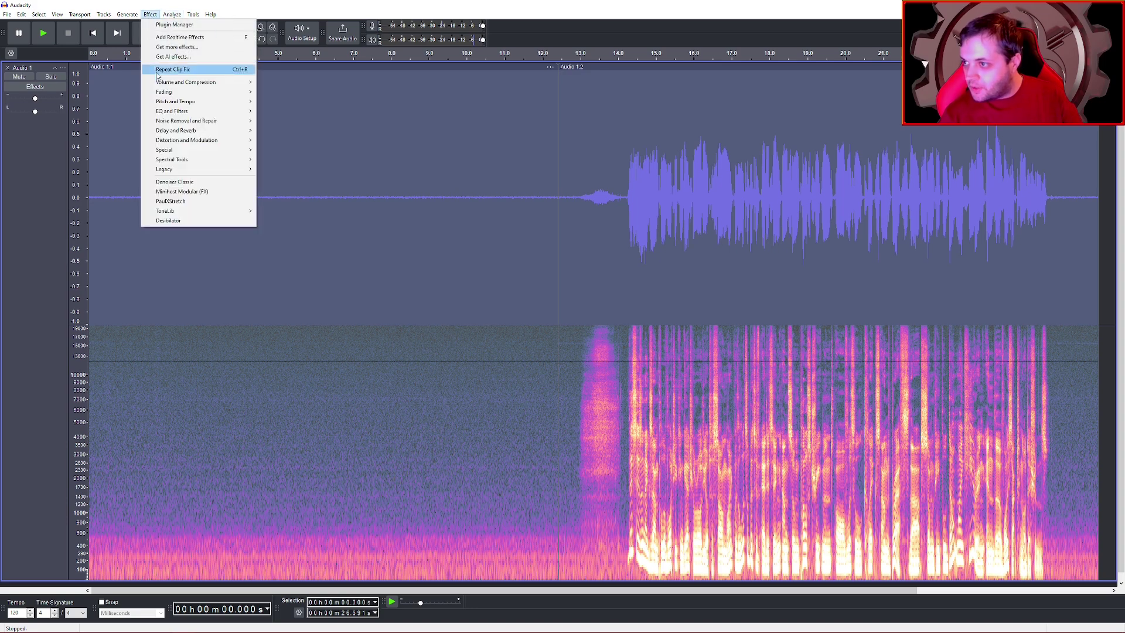
mouse_move(200, 123)
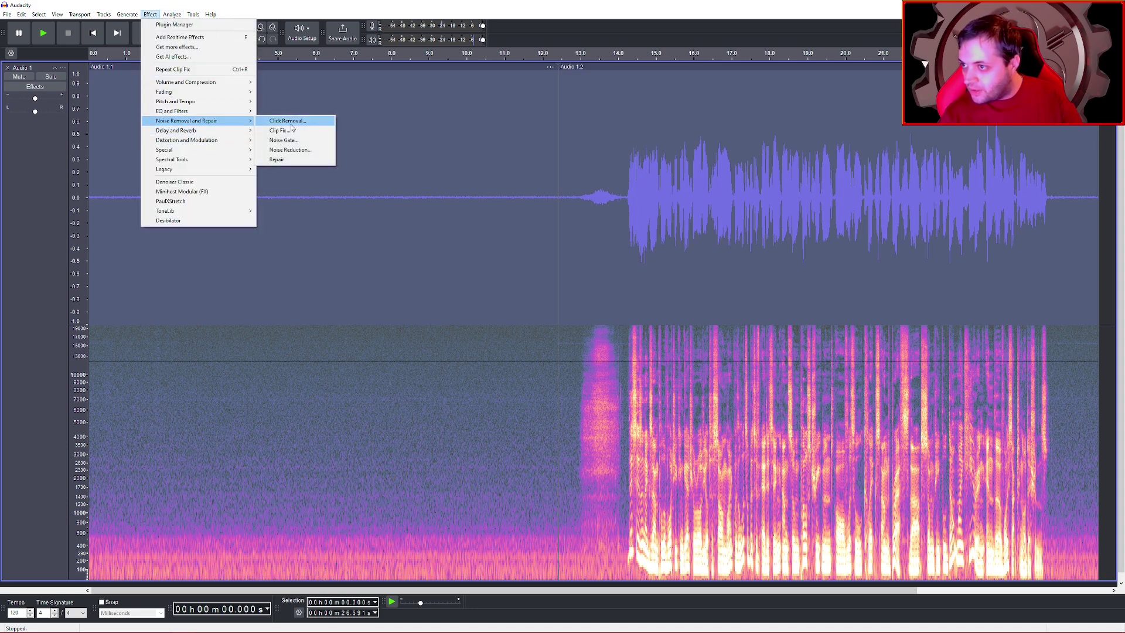
click(288, 121)
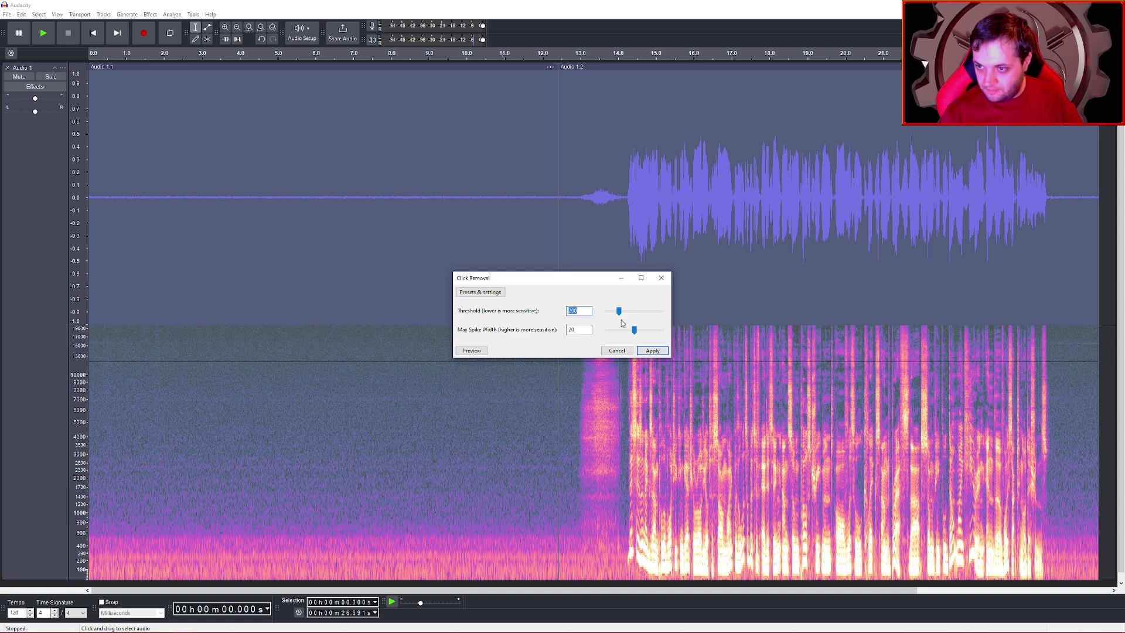
key(shift+Tab)
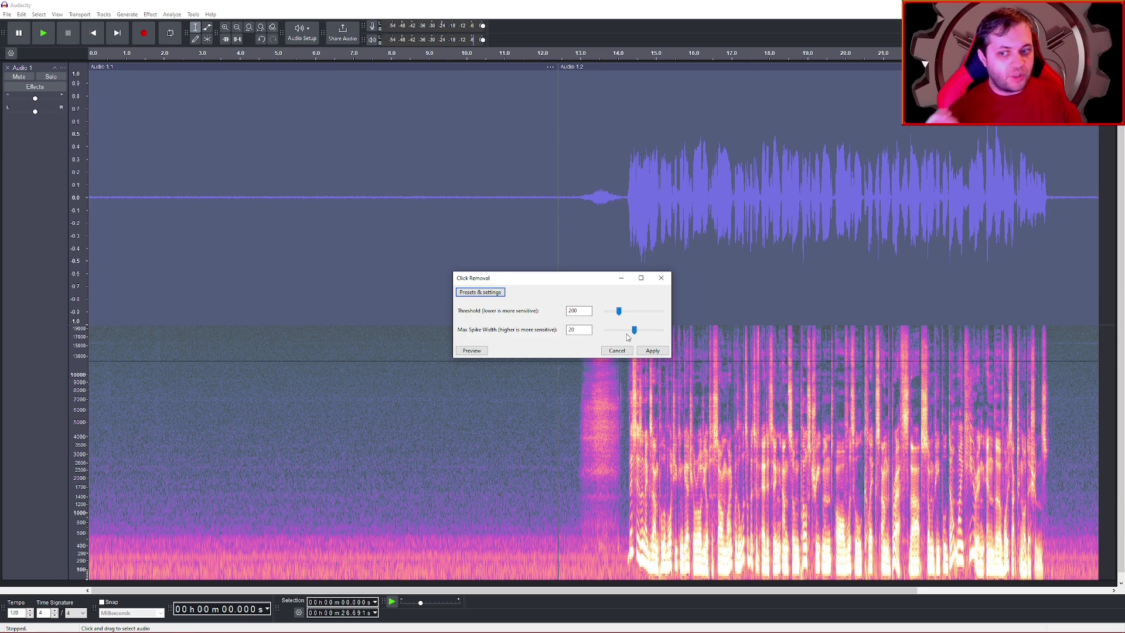
click(650, 351)
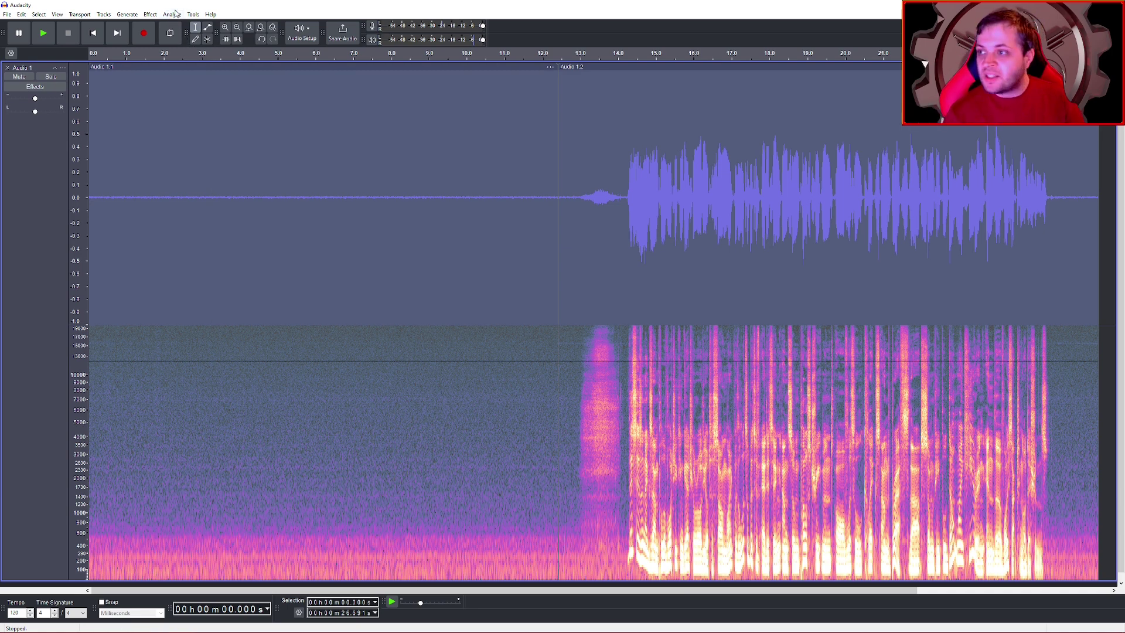
Measure the RMS level of the whole track and dismiss the result
click(150, 14)
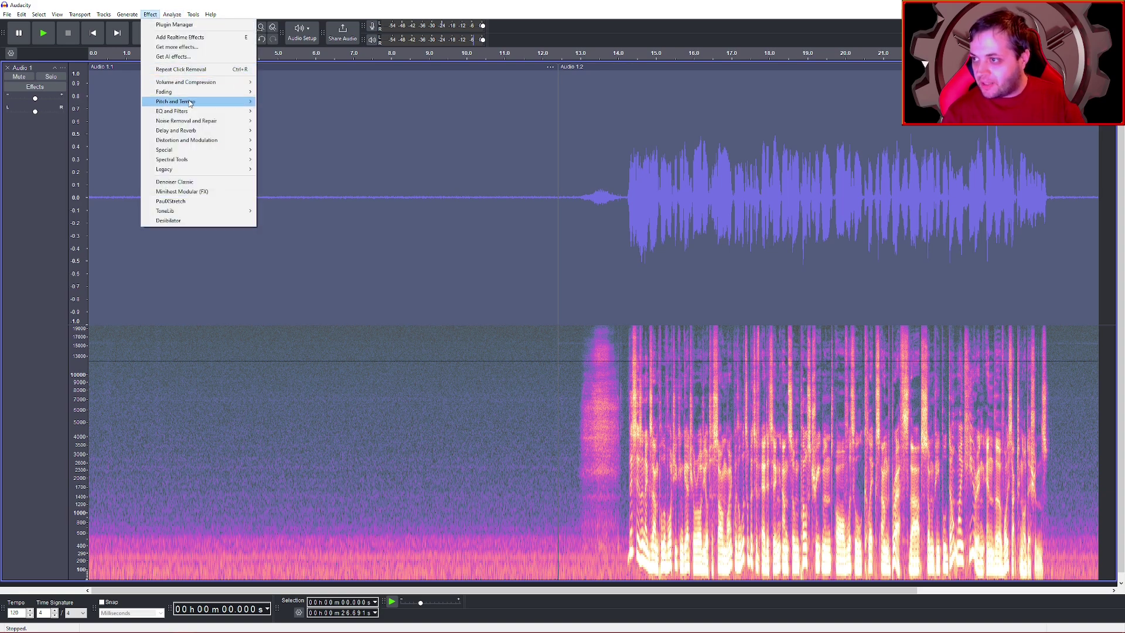
mouse_move(198, 142)
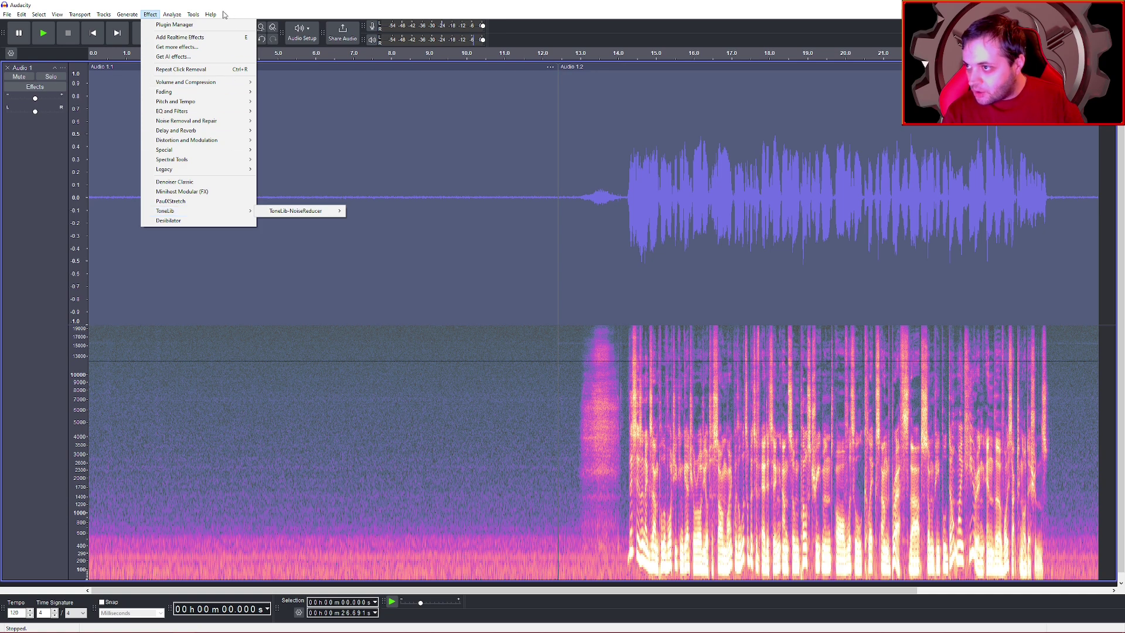
mouse_move(176, 18)
click(197, 85)
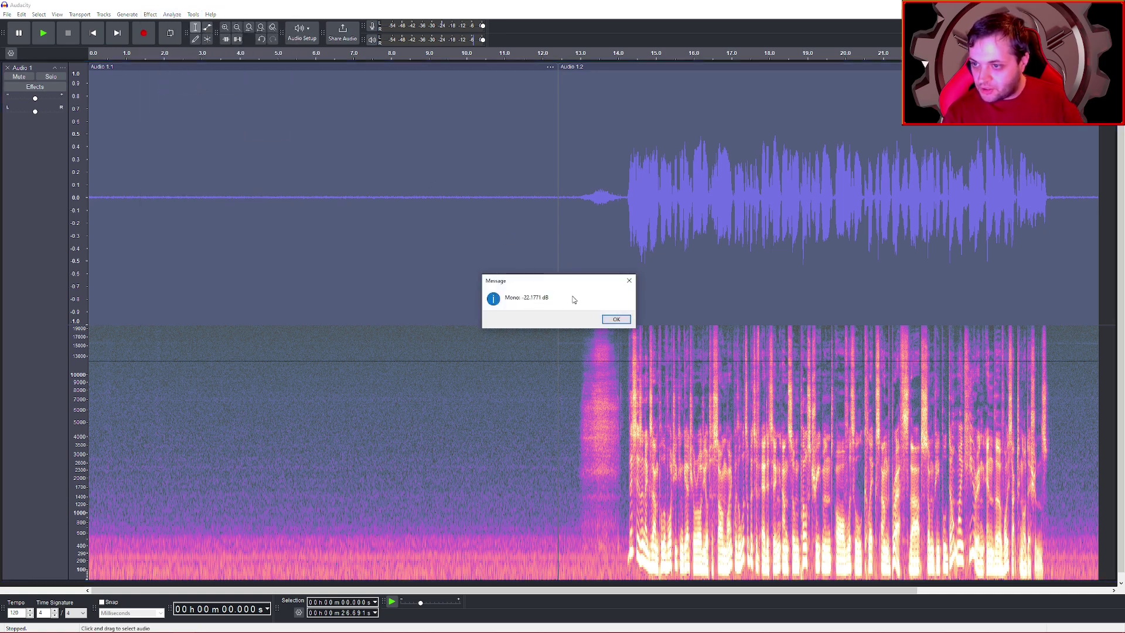
click(629, 283)
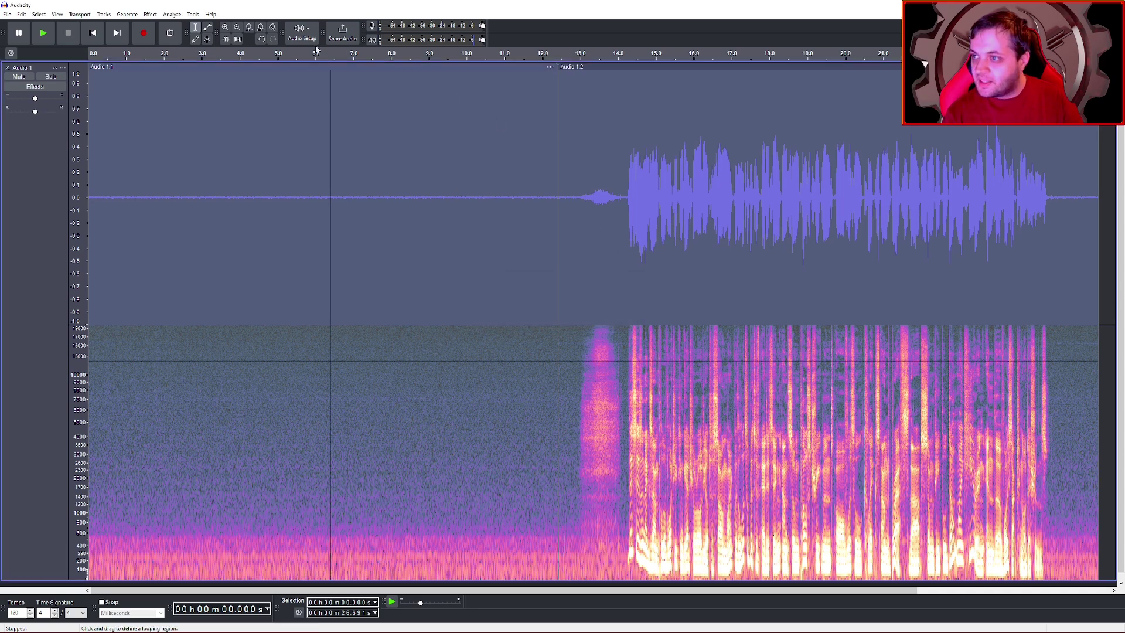
Open the Desibilator effect for the whole track and set its threshold to -22.00 dB
click(154, 15)
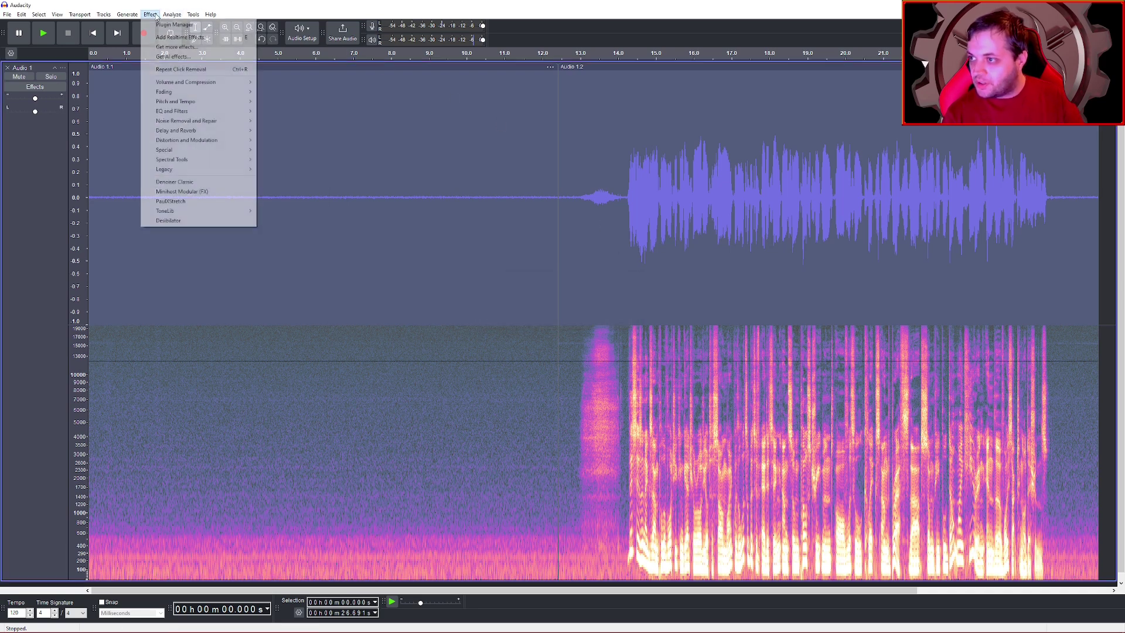
click(169, 220)
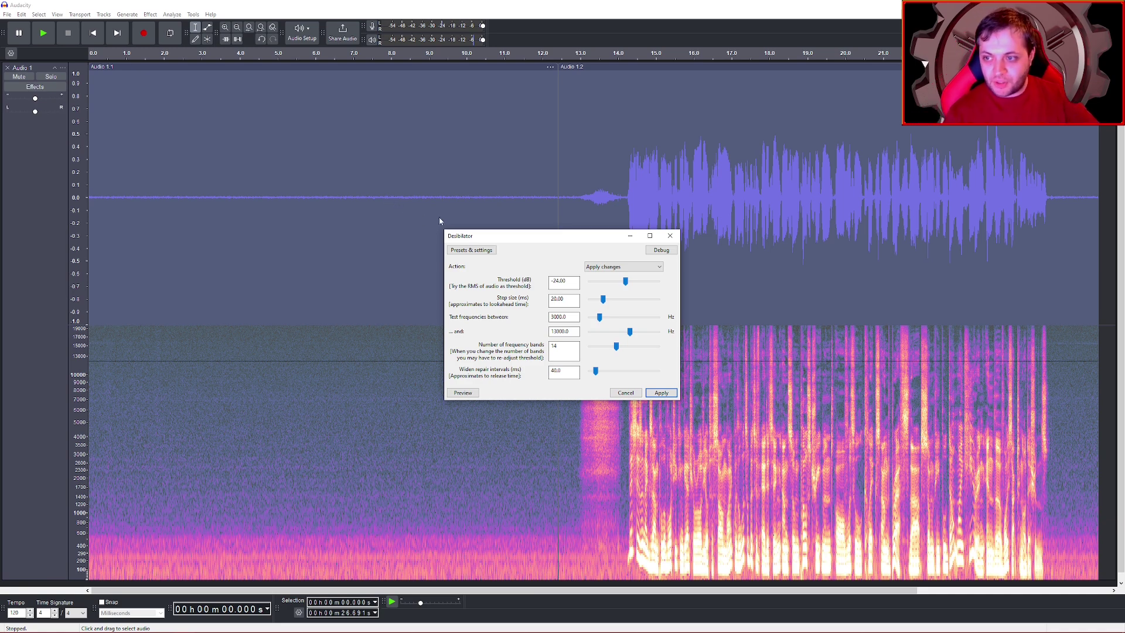
drag(555, 281, 561, 281)
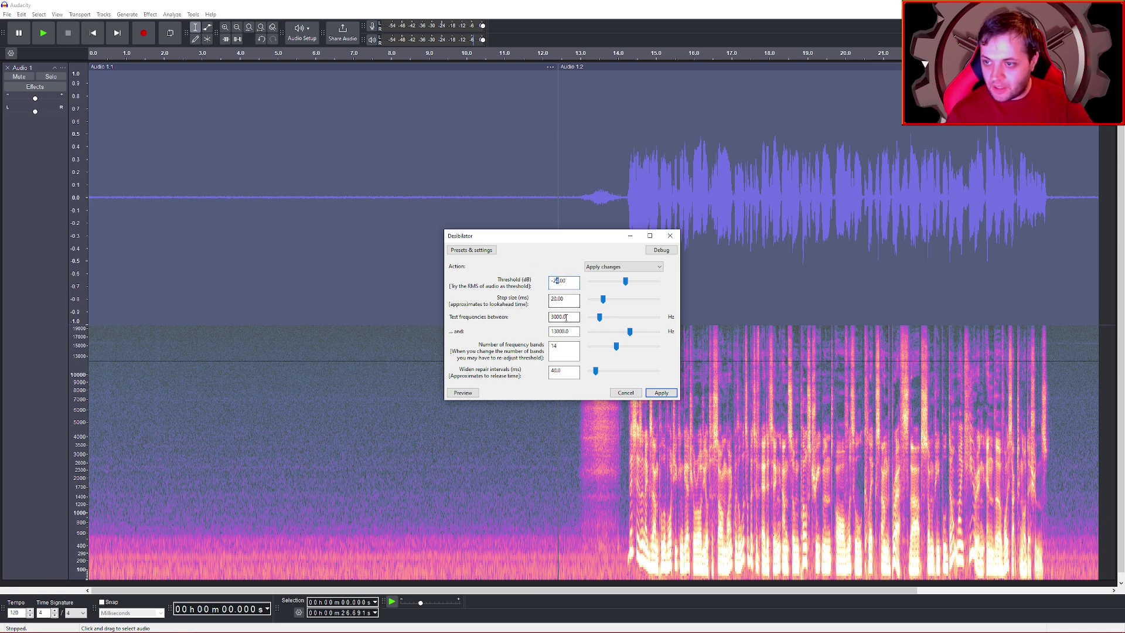
text(2)
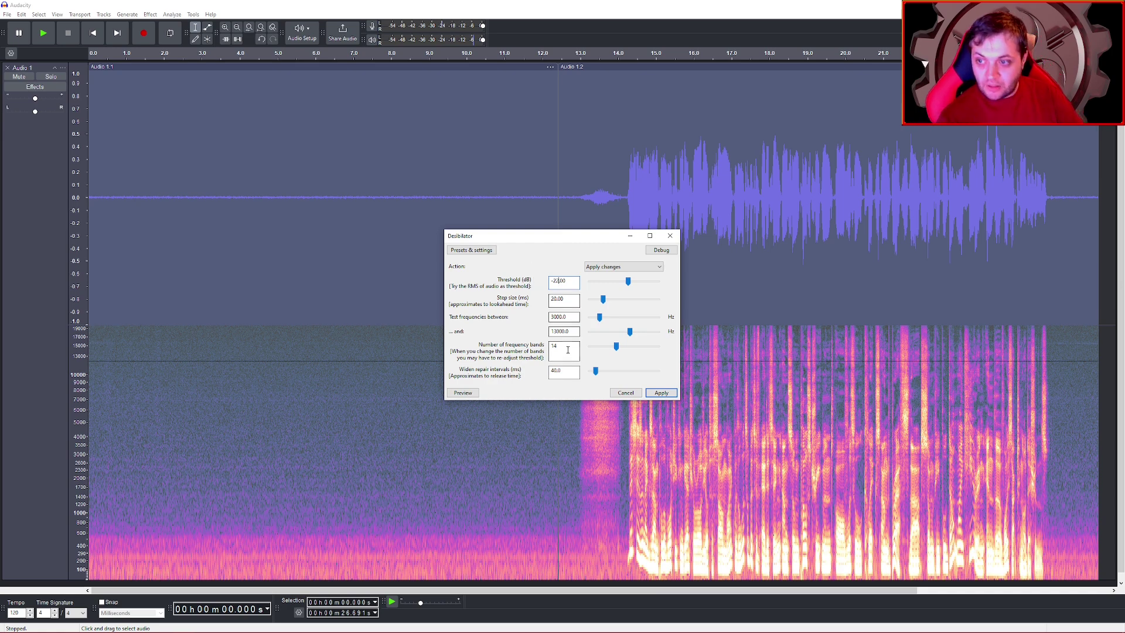
Apply Desibilator with a 20 ms step size, a 3000–13000 Hz test range, 14 frequency bands and 40 ms repair widening
double_click(554, 345)
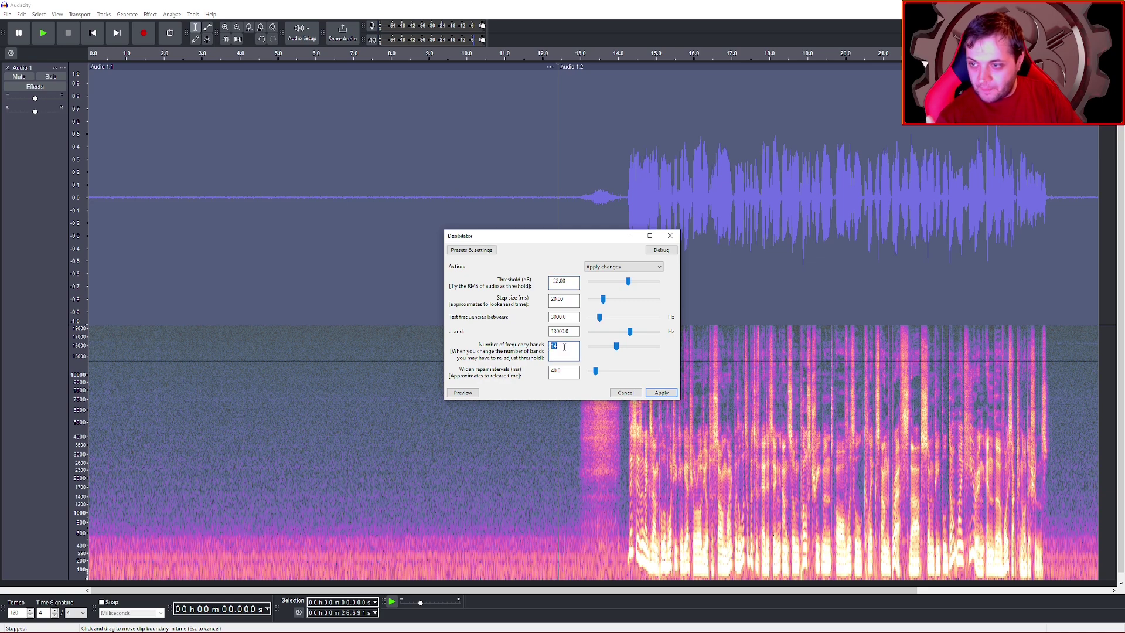
click(571, 348)
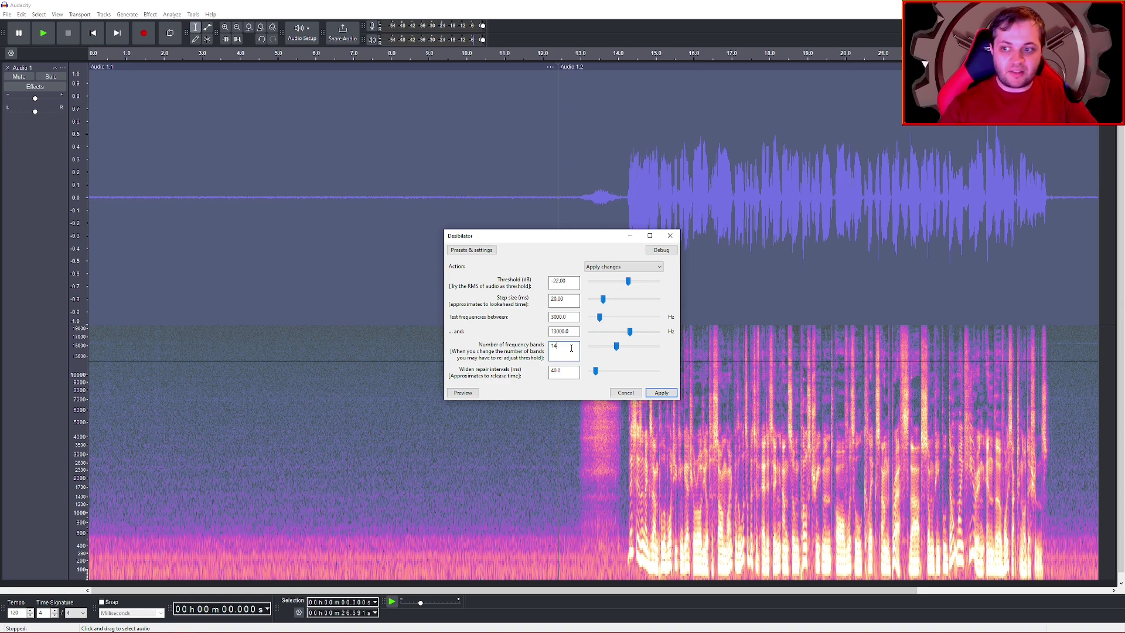
click(569, 331)
double_click(559, 281)
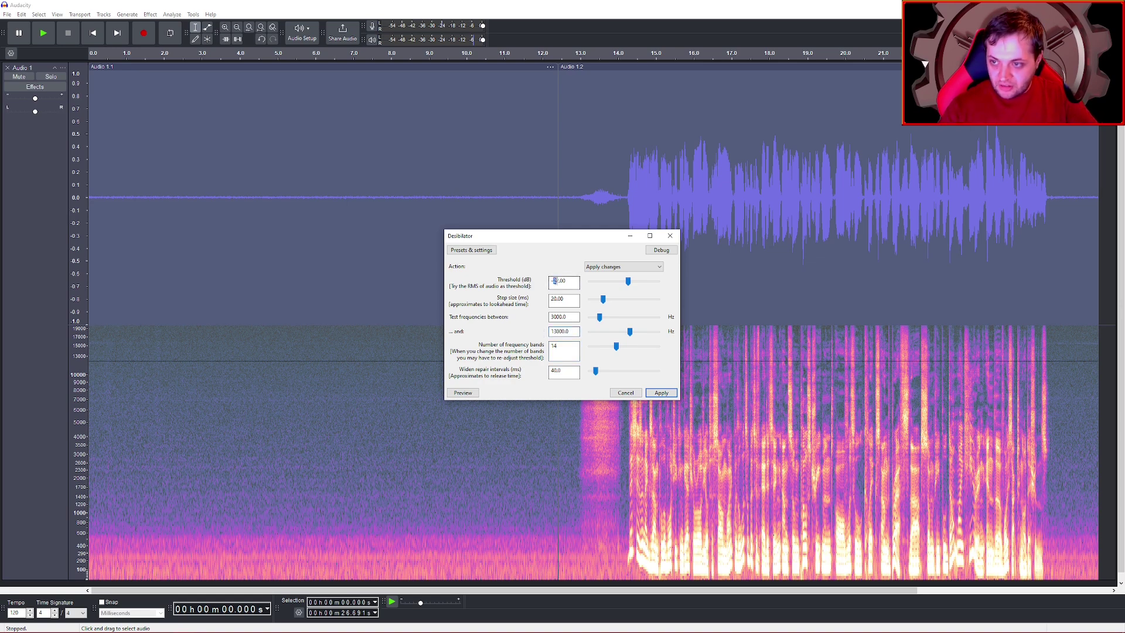
double_click(558, 300)
double_click(556, 317)
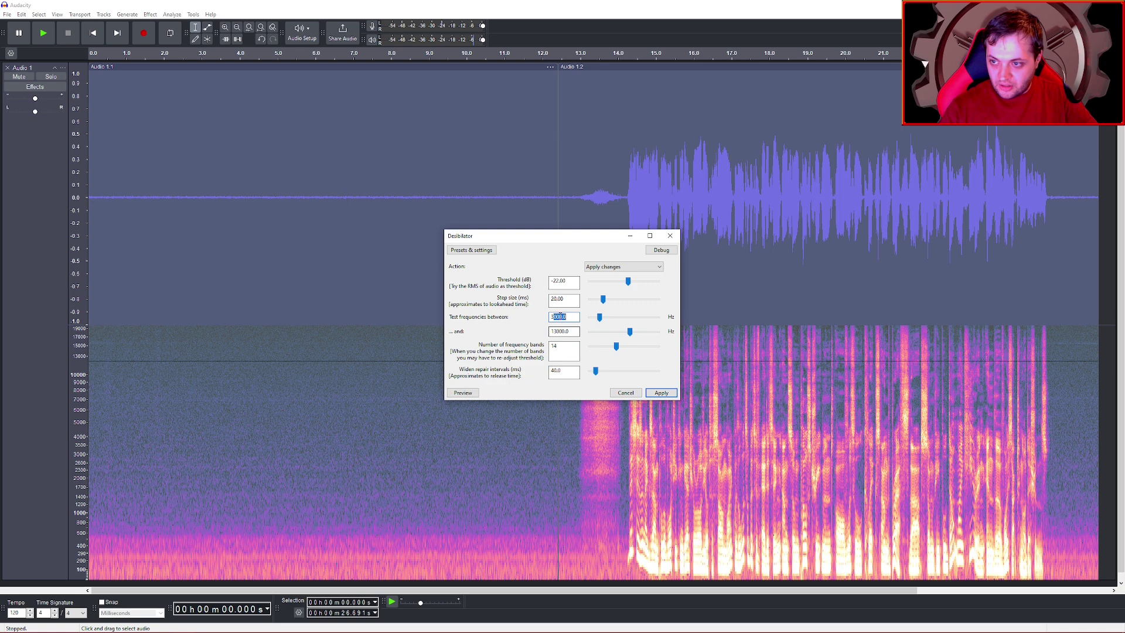
double_click(560, 281)
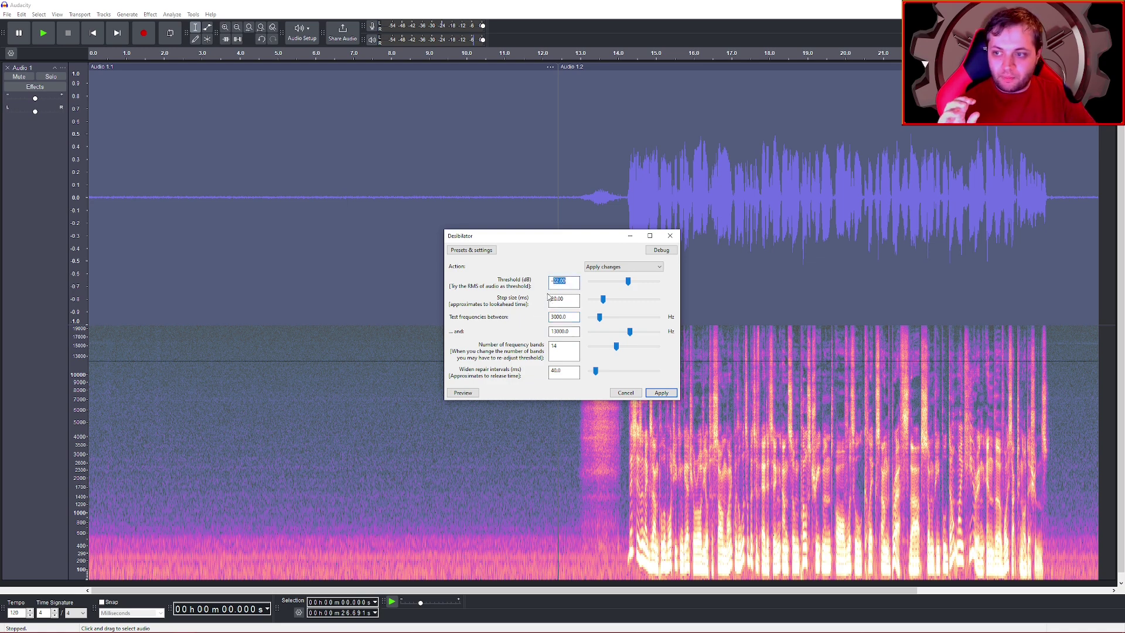
drag(563, 299, 530, 326)
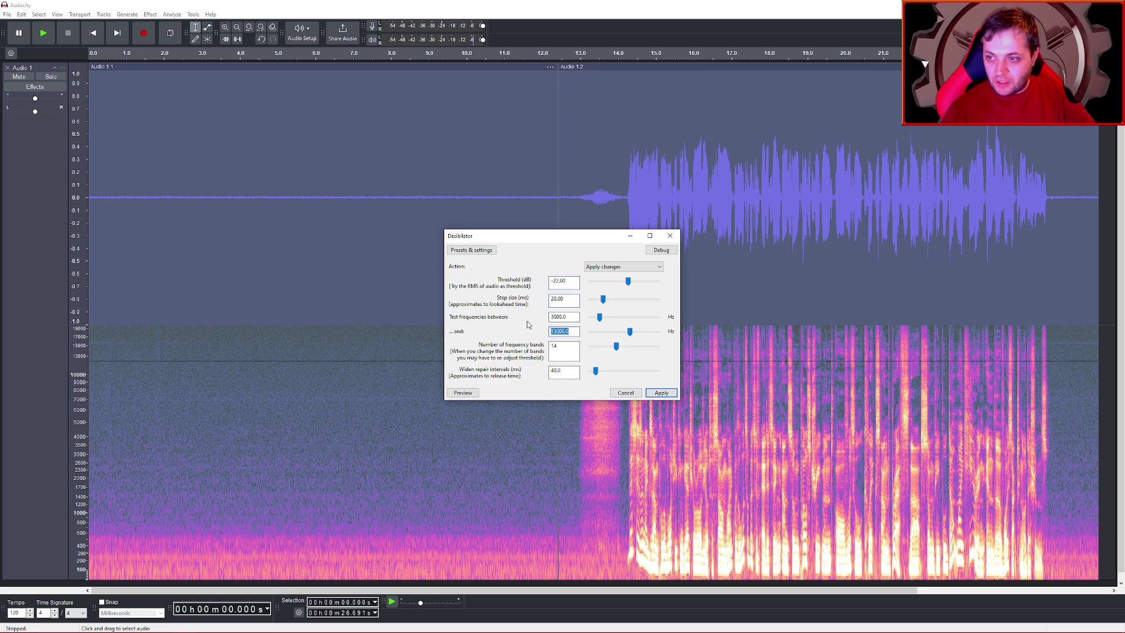
click(564, 331)
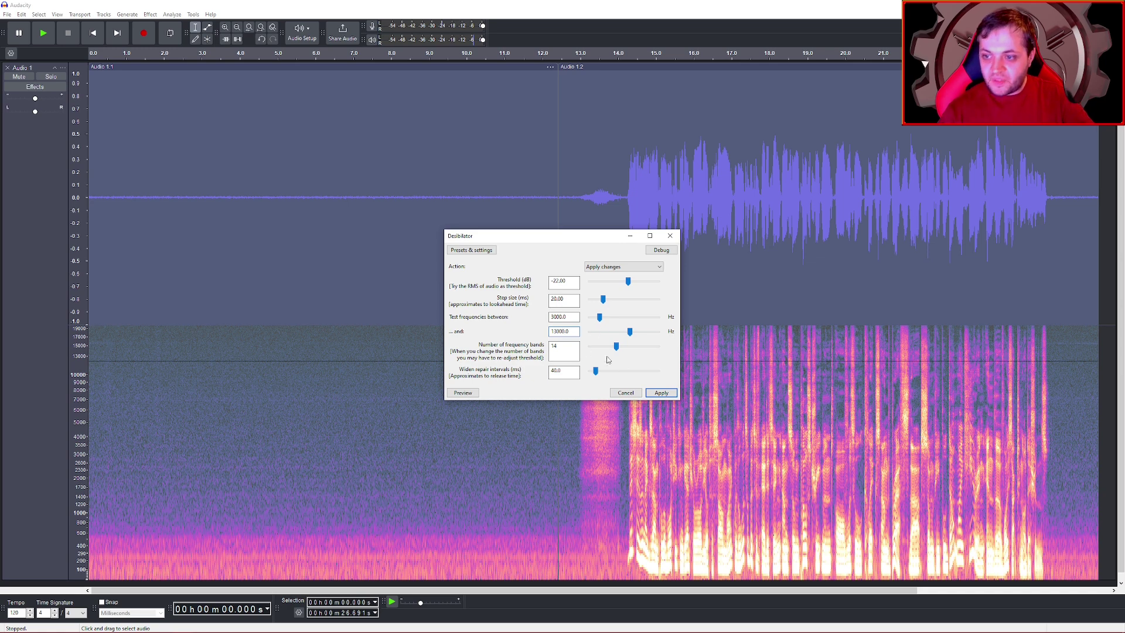
drag(566, 371, 542, 377)
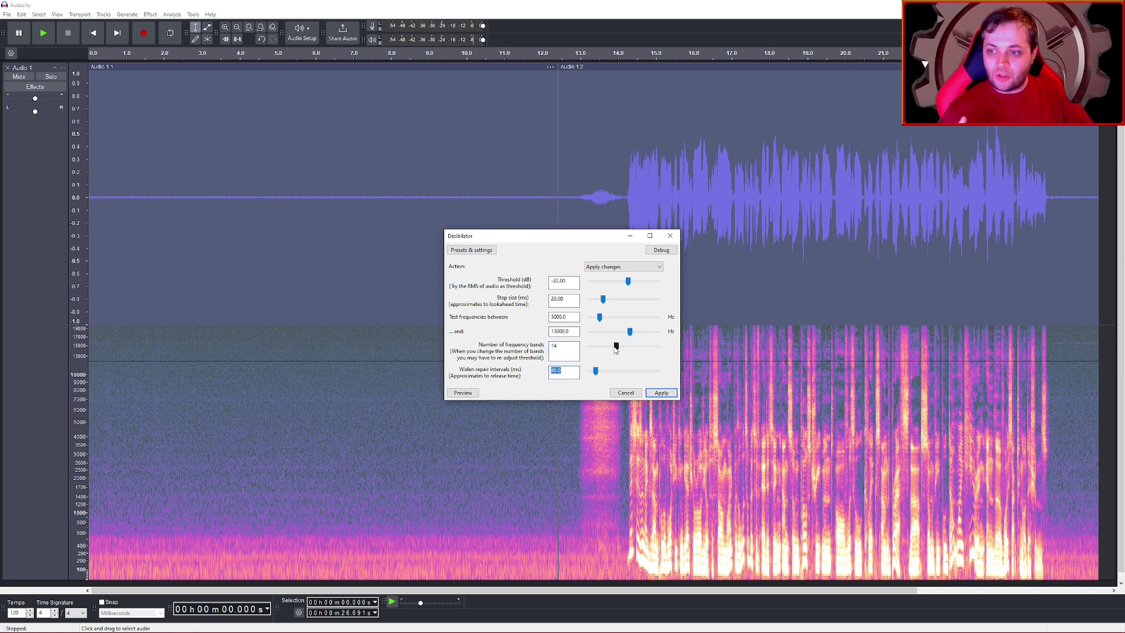
click(615, 346)
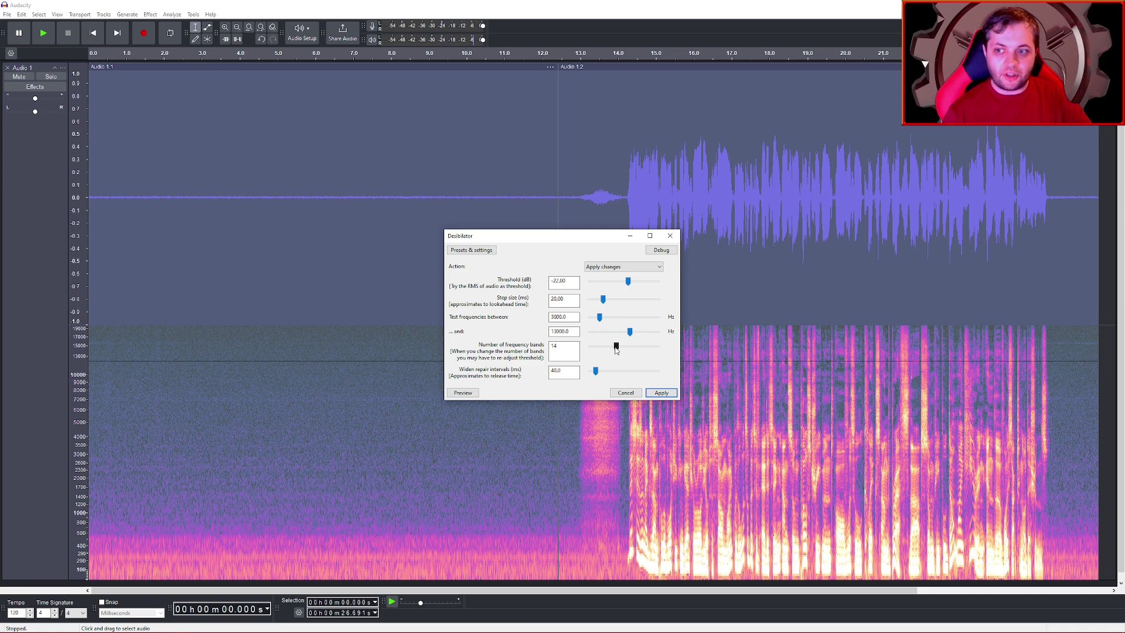
click(661, 393)
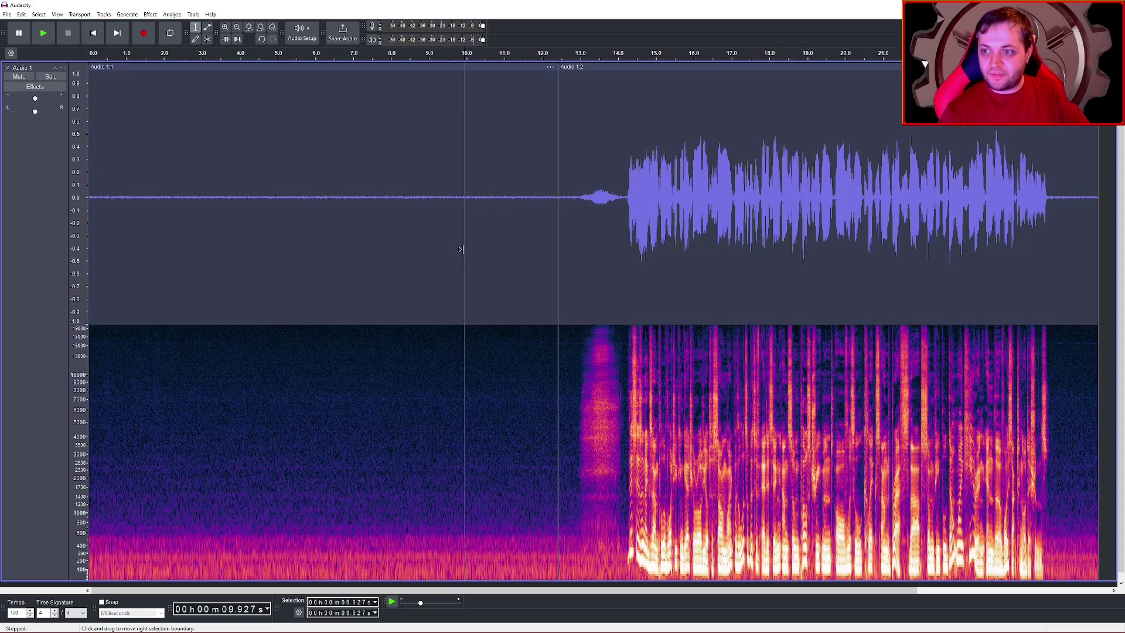
Capture a Noise Reduction profile from the background-noise clip at the start of the track
double_click(459, 246)
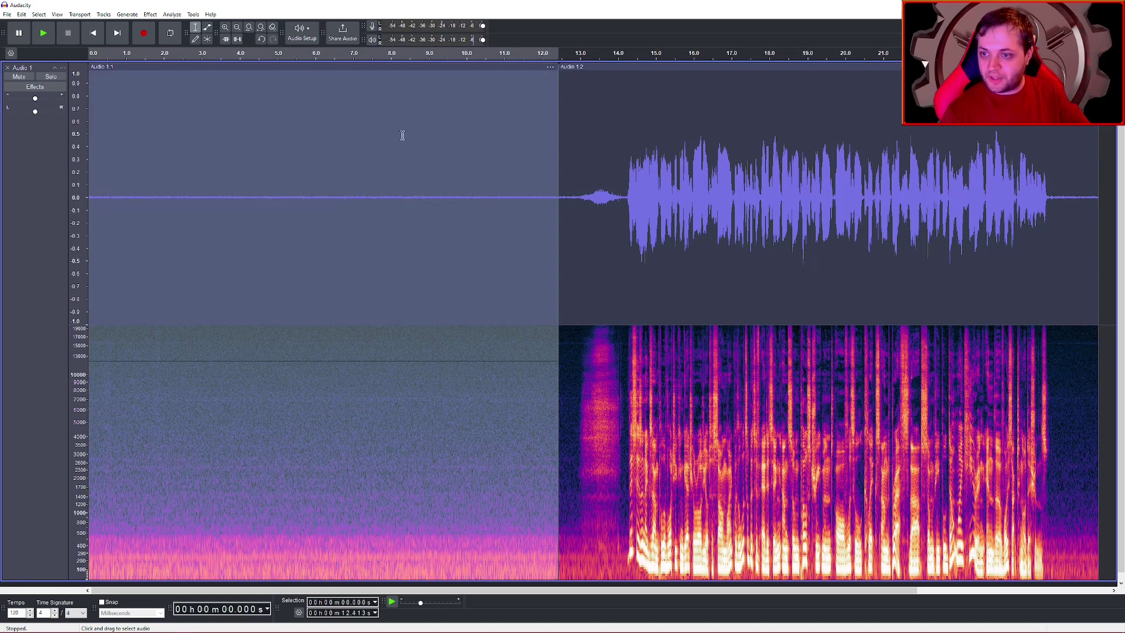
click(143, 14)
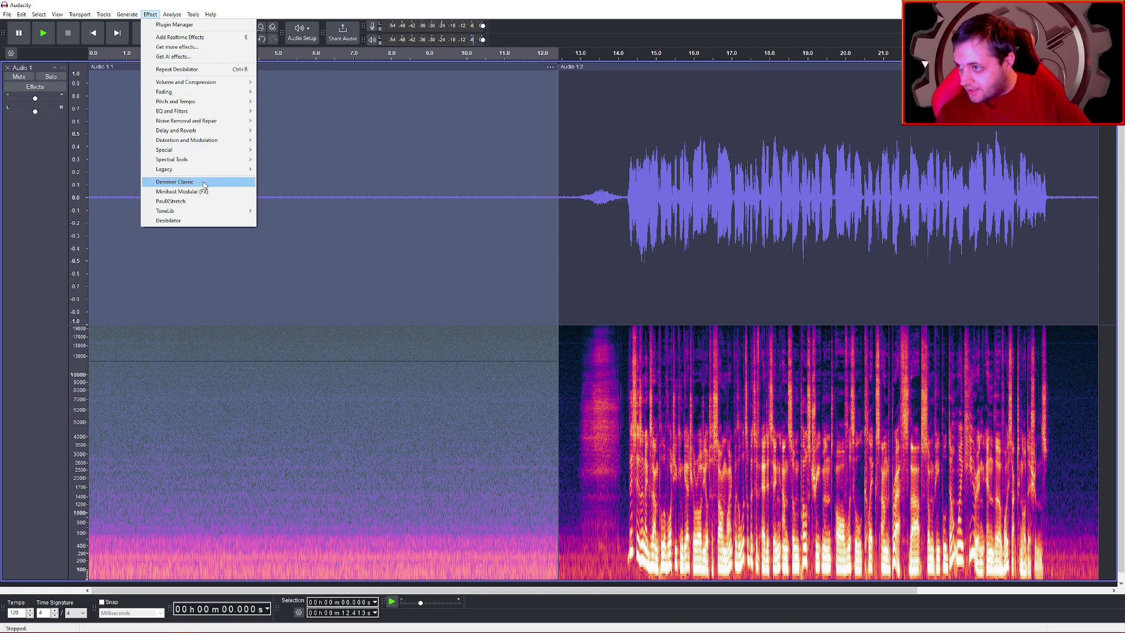
mouse_move(197, 124)
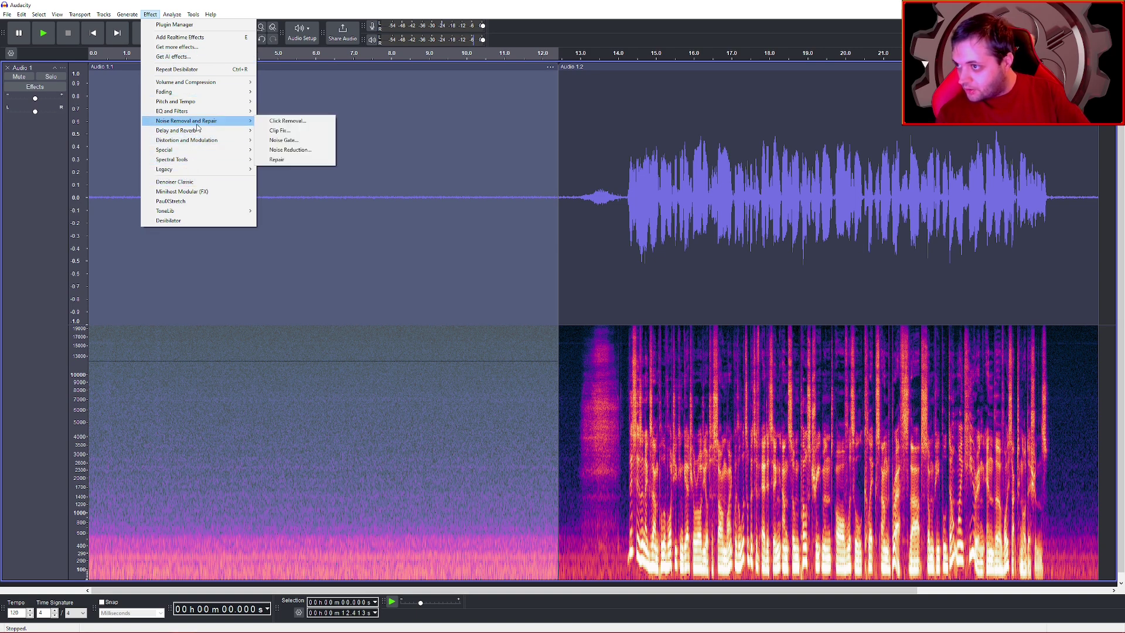
click(293, 150)
click(562, 276)
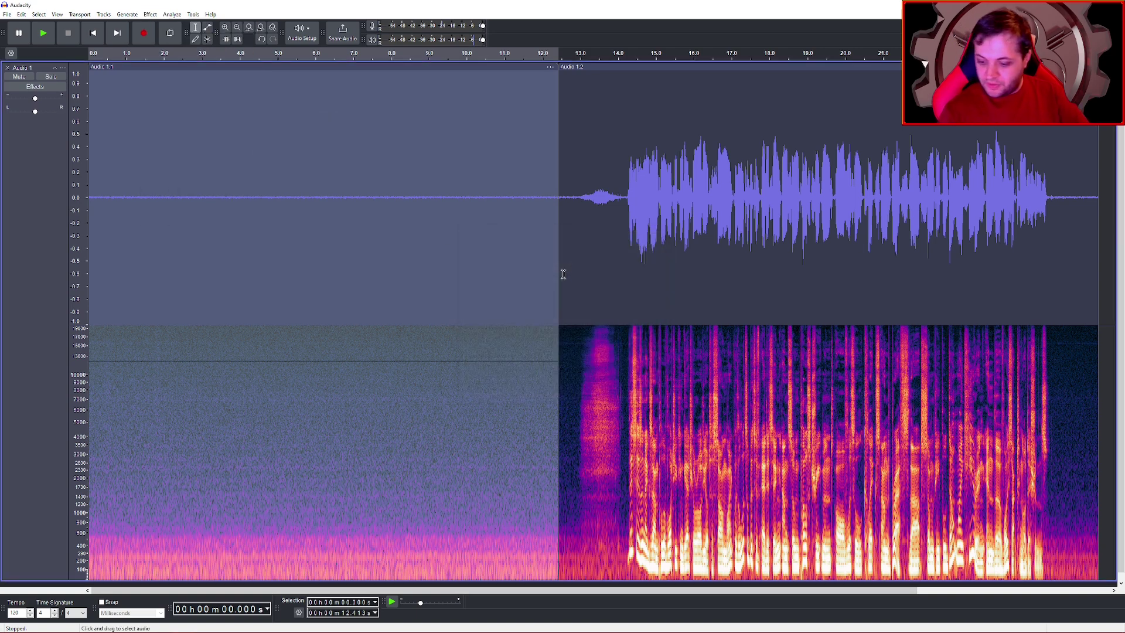
Apply Noise Reduction to the whole track with 22 dB reduction, sensitivity 10.00 and 10 bands of frequency smoothing
key(ctrl+a)
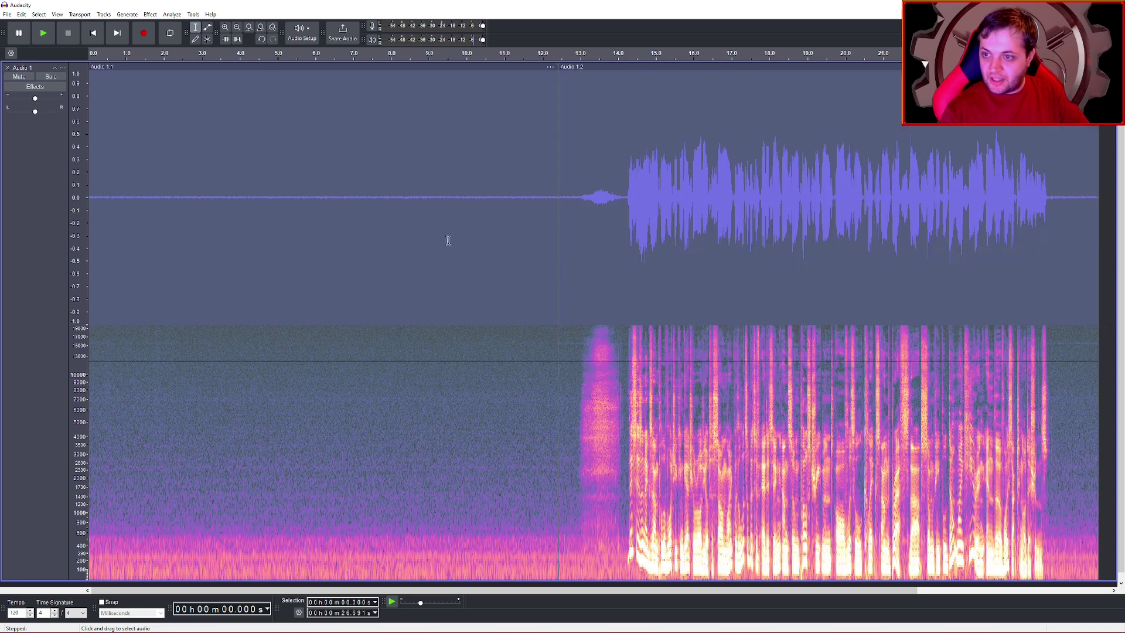
click(150, 14)
mouse_move(200, 124)
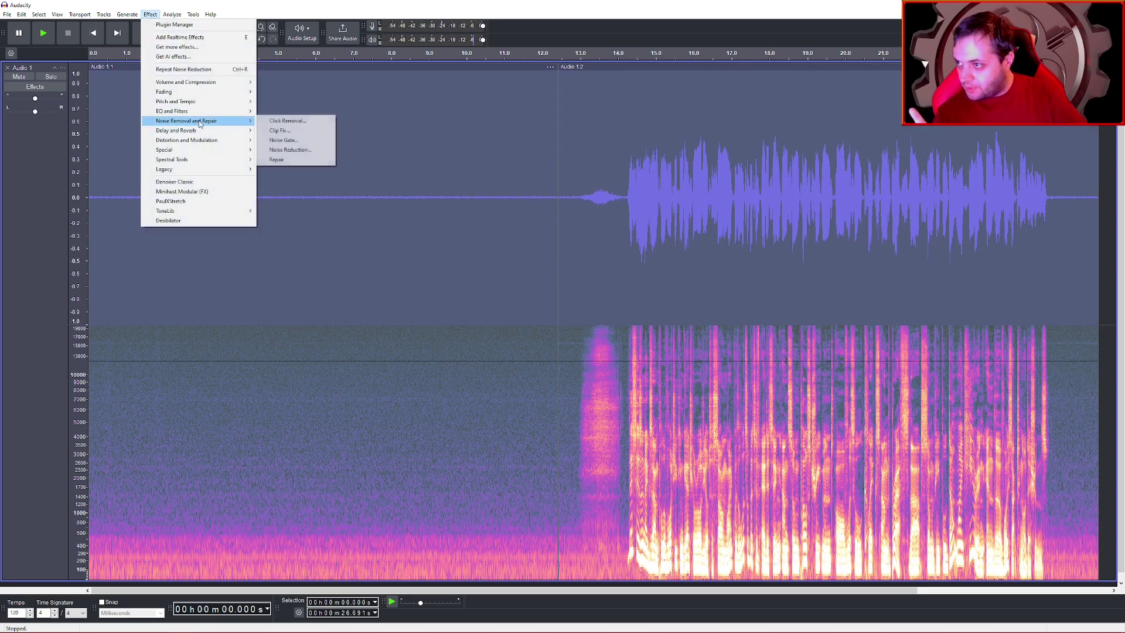
click(308, 151)
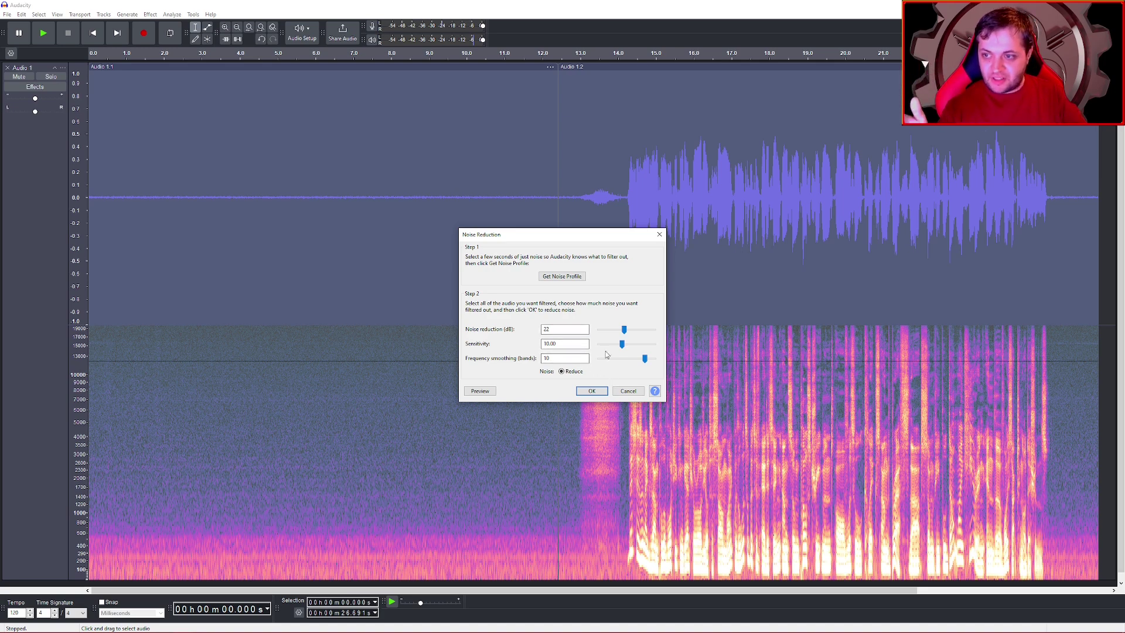
click(591, 390)
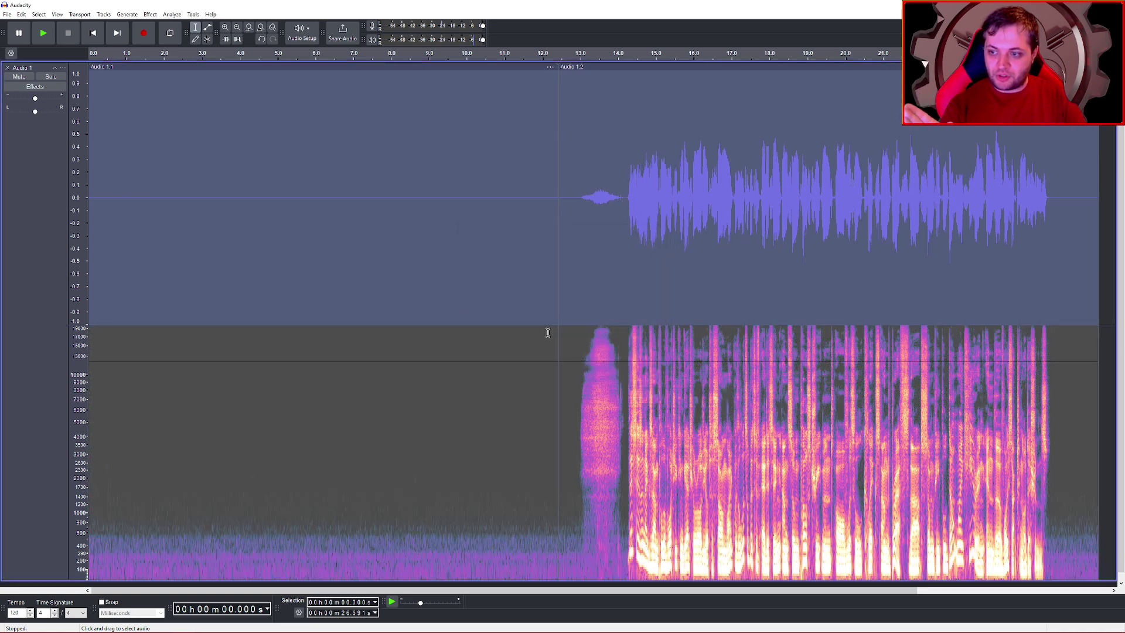
Capture a new noise profile from the first clip and run a second Noise Reduction pass on the whole track
double_click(424, 253)
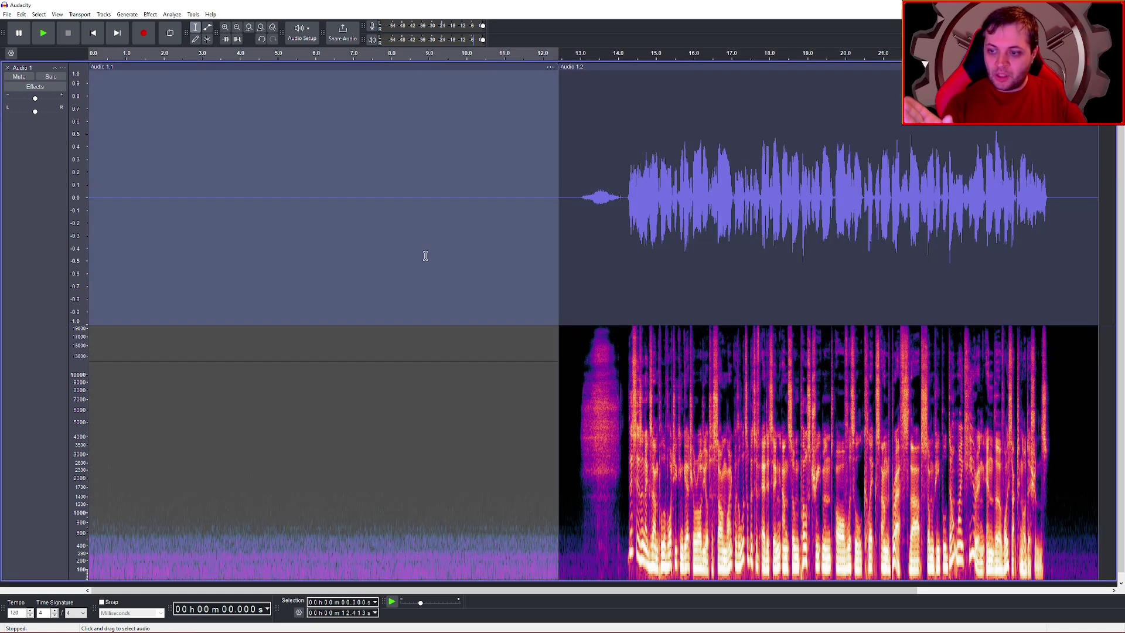
click(150, 14)
mouse_move(208, 131)
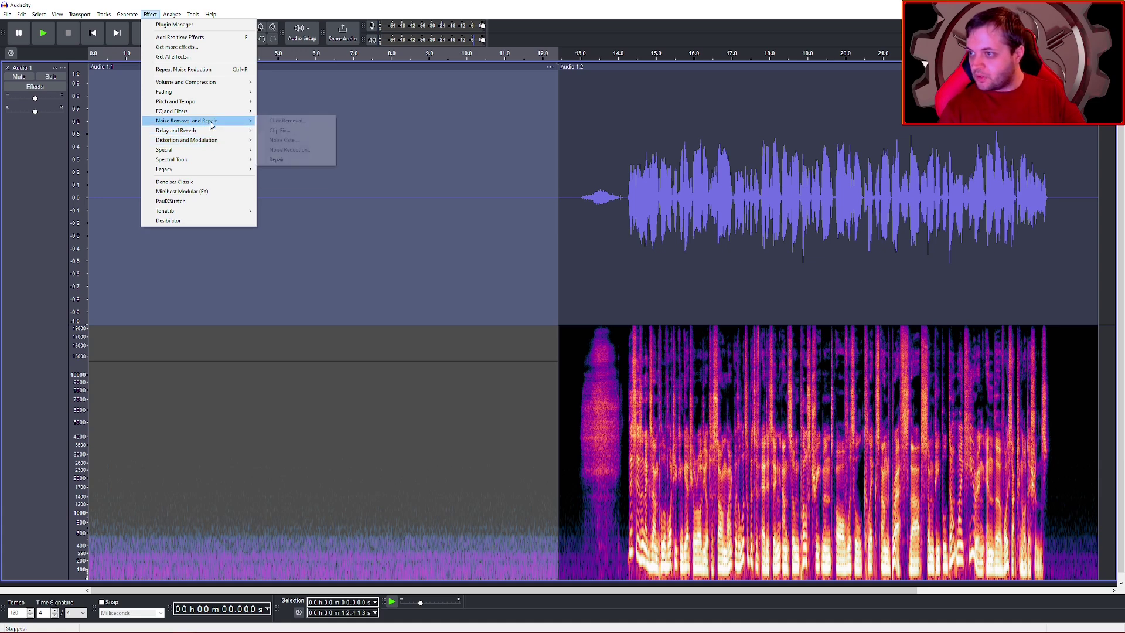
click(287, 149)
click(556, 275)
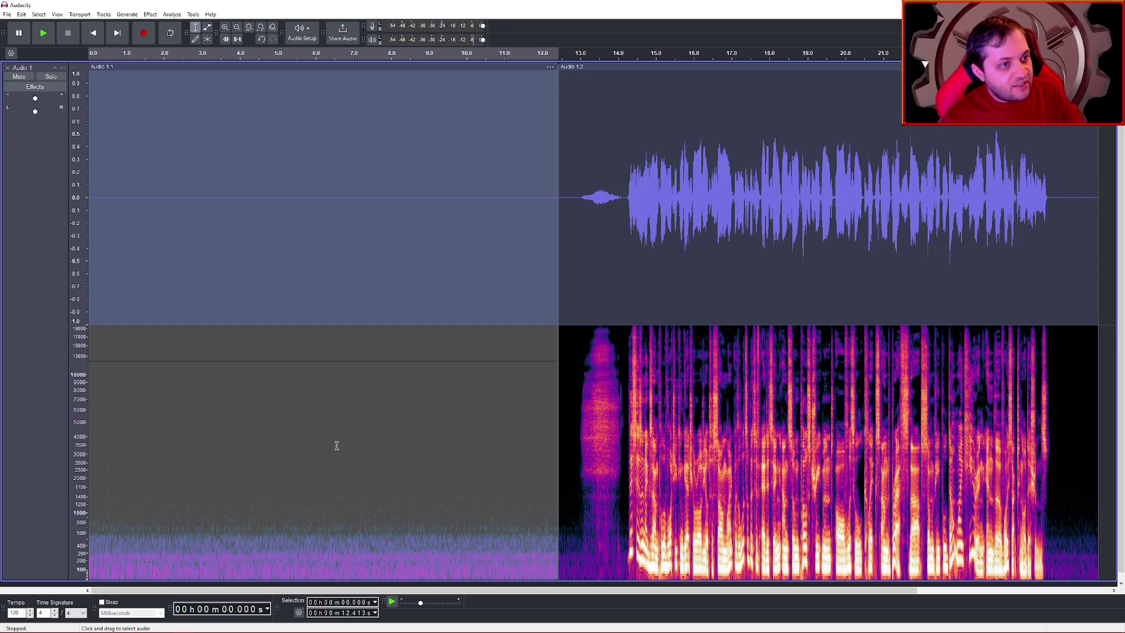
key(ctrl+a)
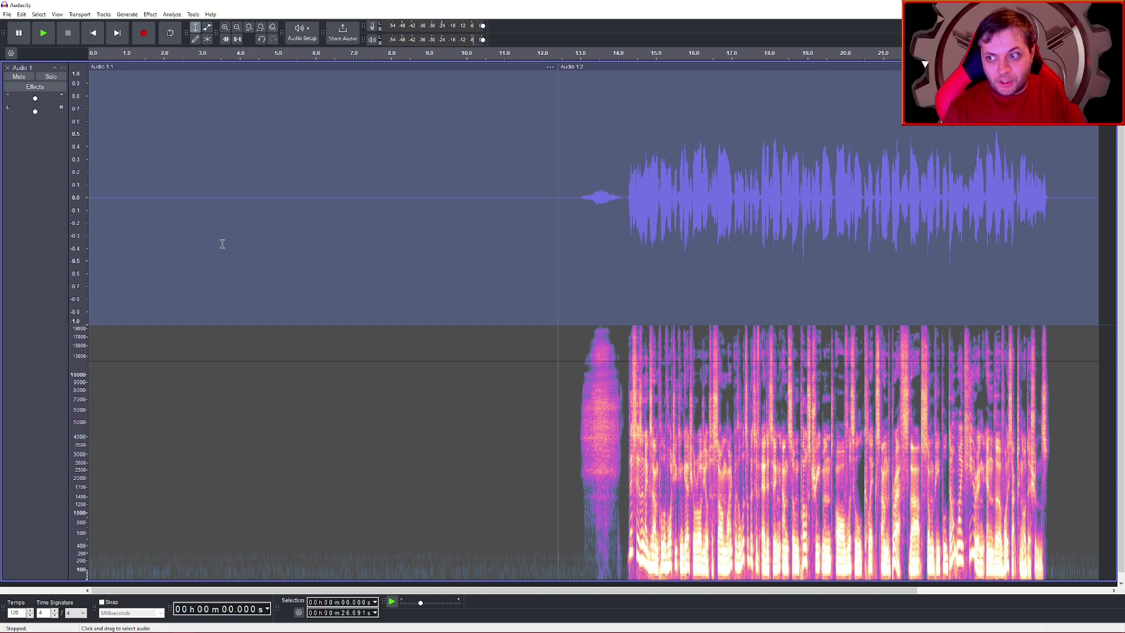
Resample the noise profile from the first clip and run a third whole-track Noise Reduction pass at 22 dB, sensitivity 10.00, smoothing 10
double_click(266, 237)
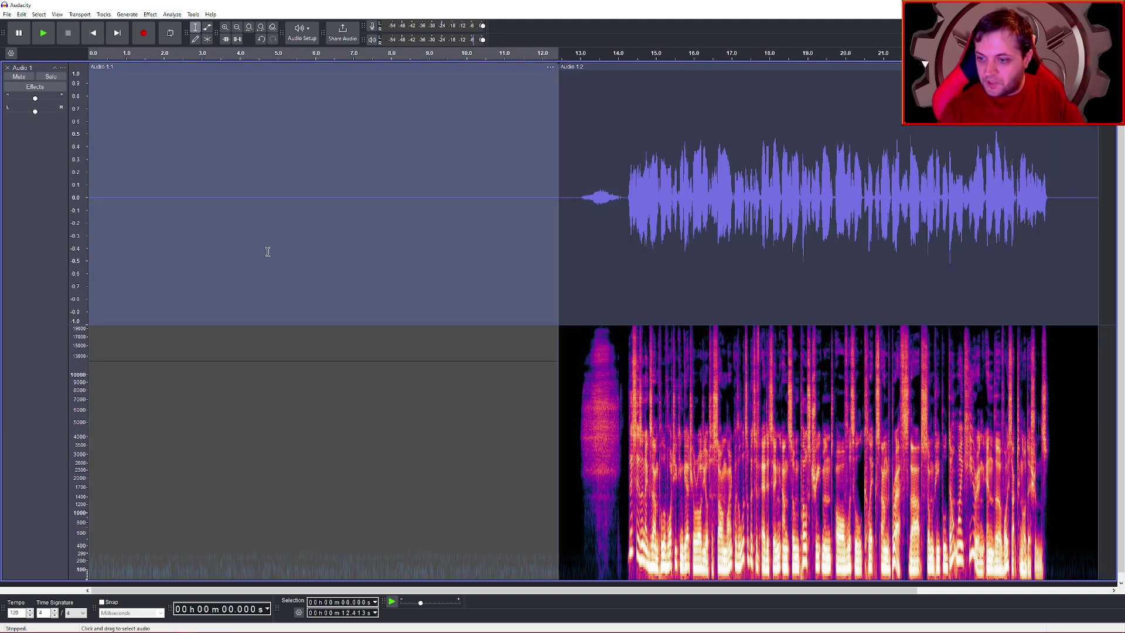
click(171, 14)
mouse_move(150, 14)
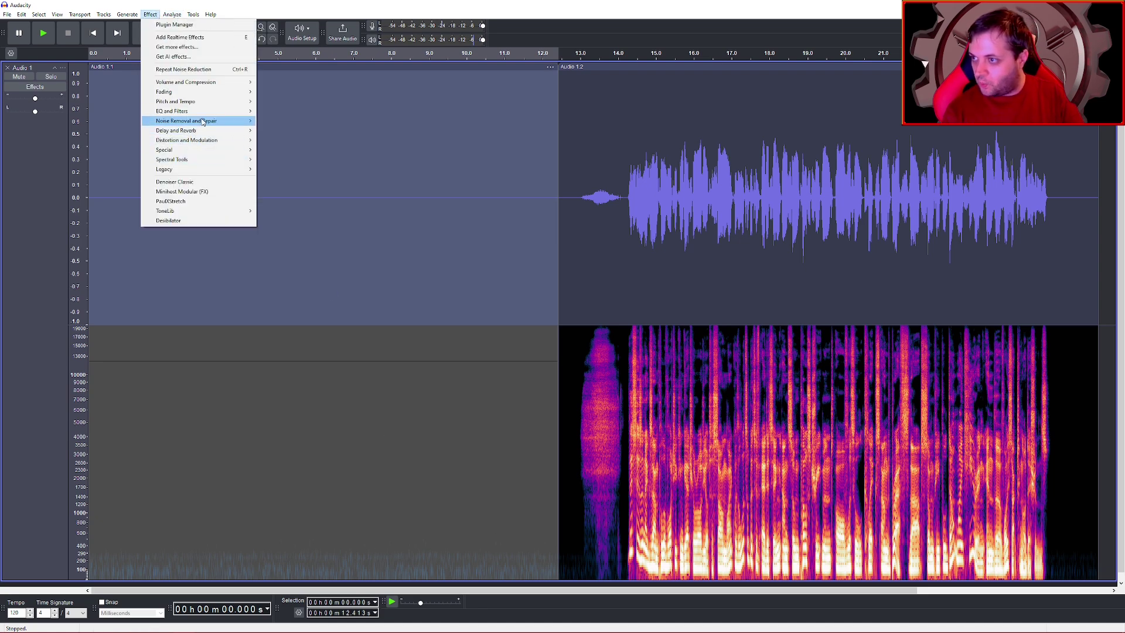
mouse_move(205, 121)
click(294, 151)
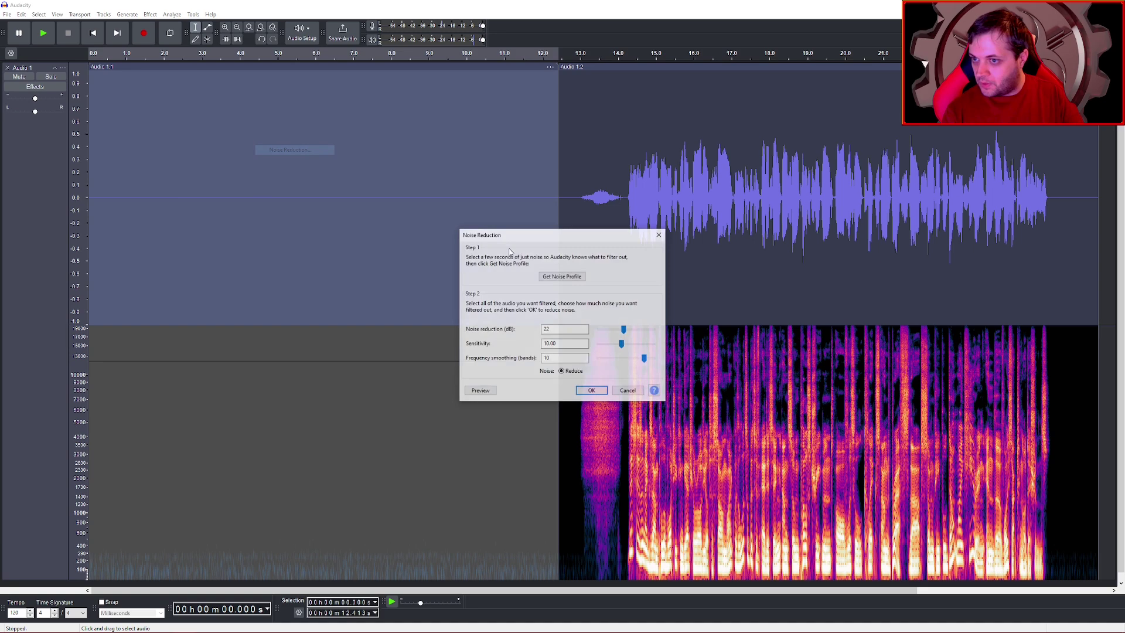
click(548, 274)
key(ctrl+a)
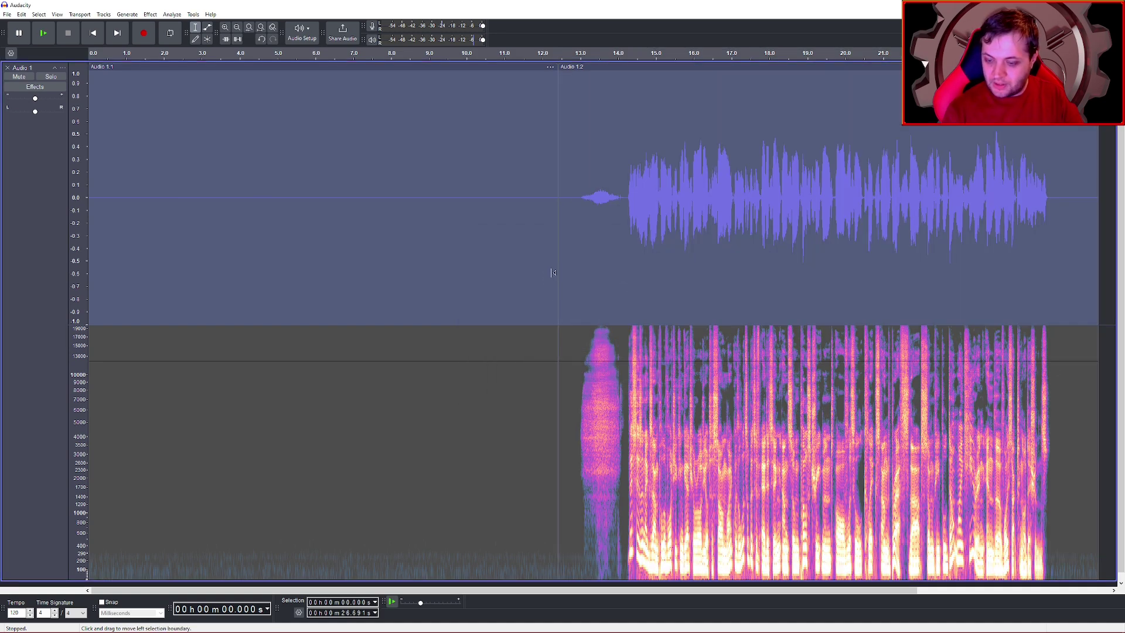
Delete the silent noise-sample clip at the start of the track
click(439, 255)
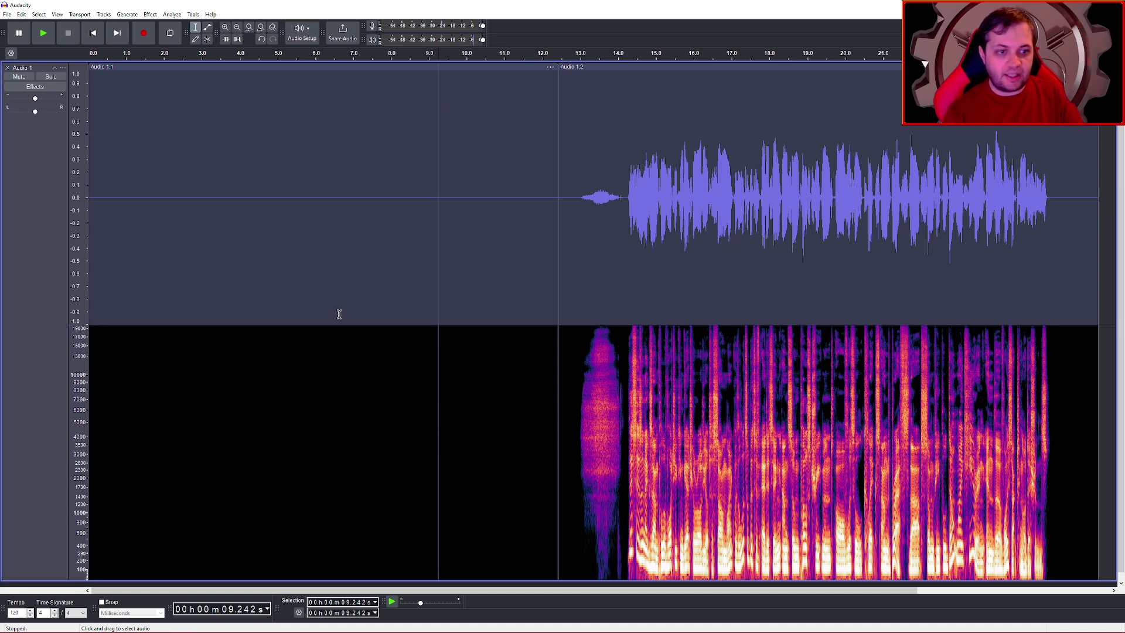
double_click(310, 183)
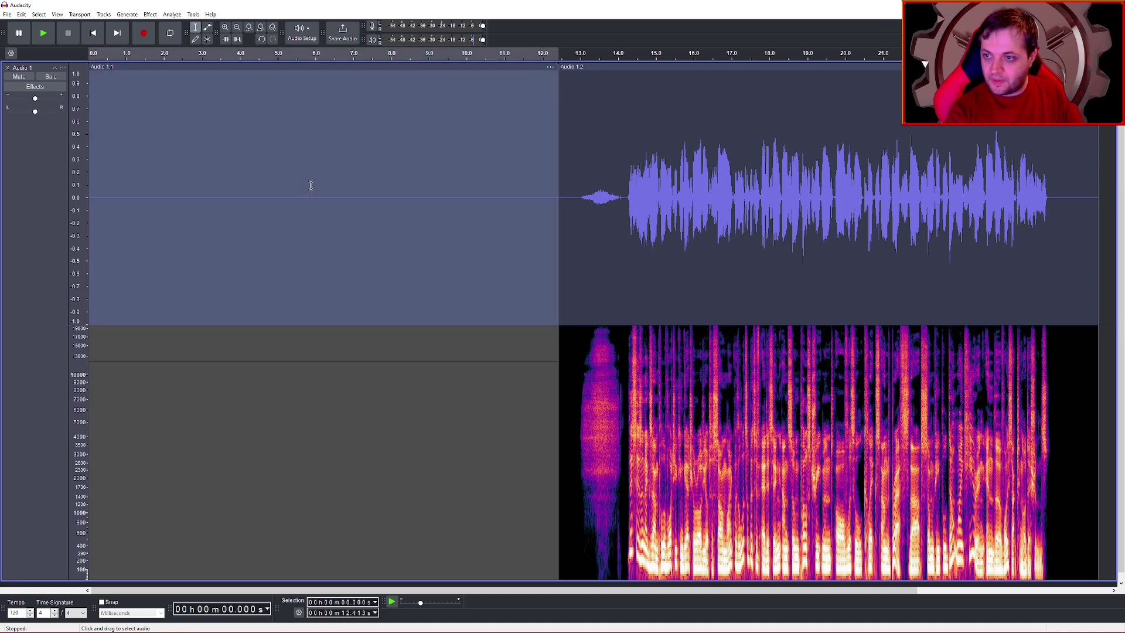
key(Delete)
Select the breath ahead of the first spoken words, from about 0.356 s to 1.806 s, and play it back
scroll(251, 392, up, 4)
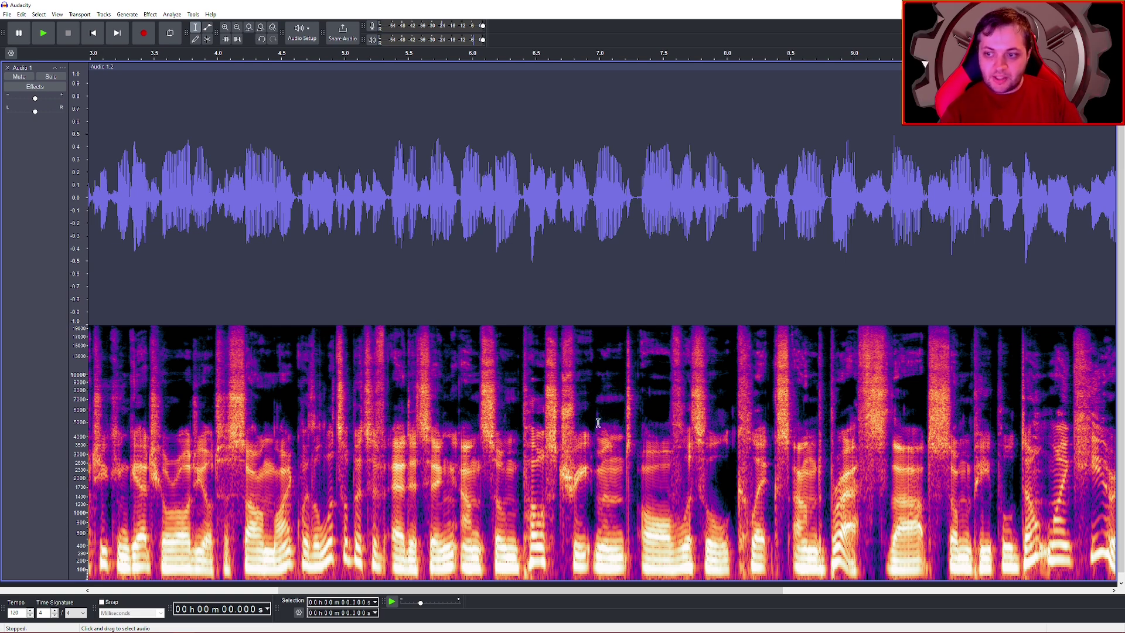
ctrl+scroll(589, 394, down, 2)
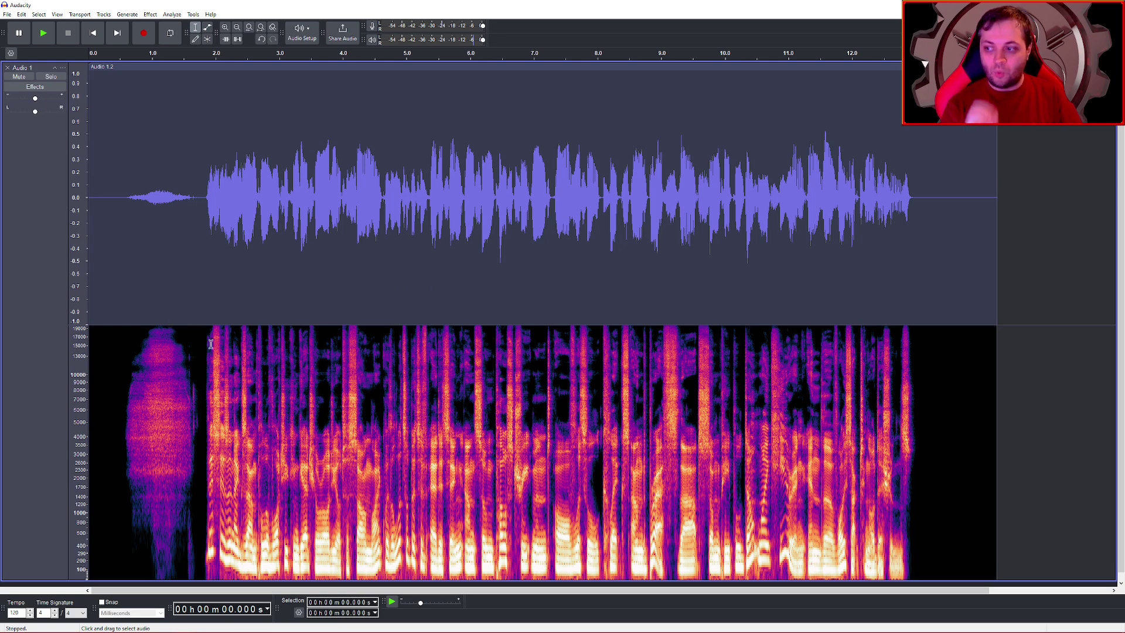
click(201, 203)
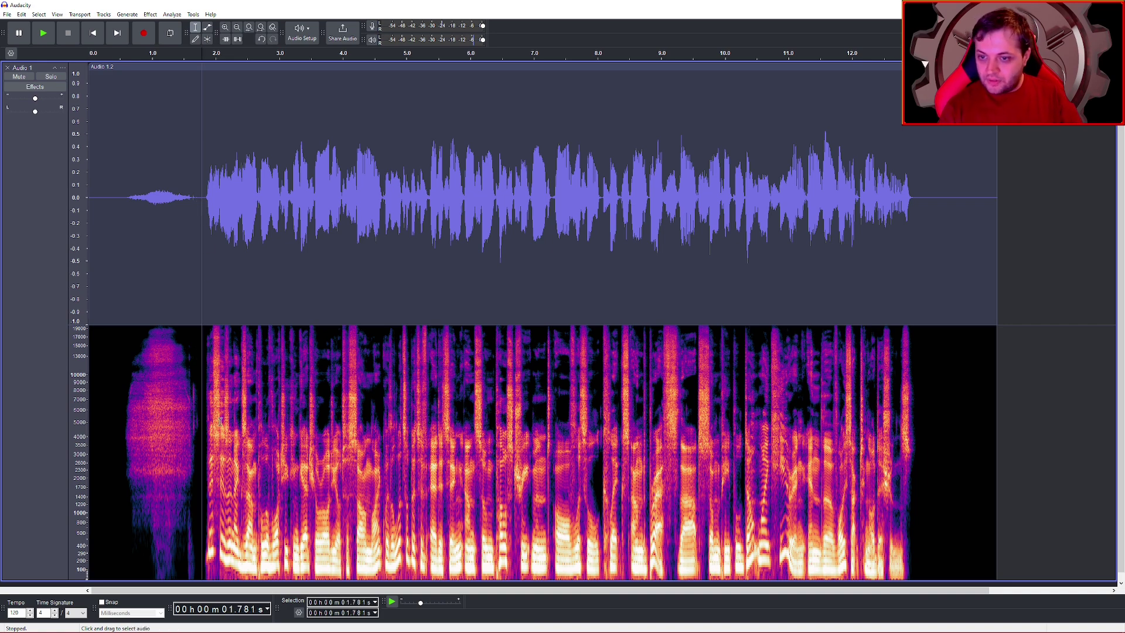
scroll(140, 457, up, 1)
scroll(117, 433, up, 1)
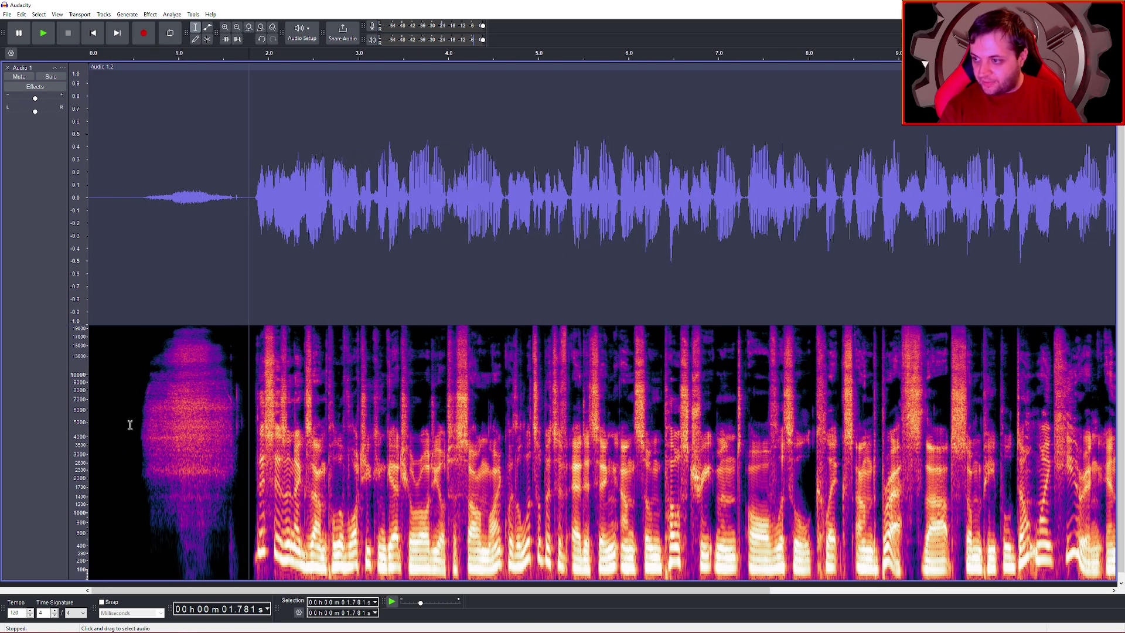
drag(120, 205, 250, 212)
key(space)
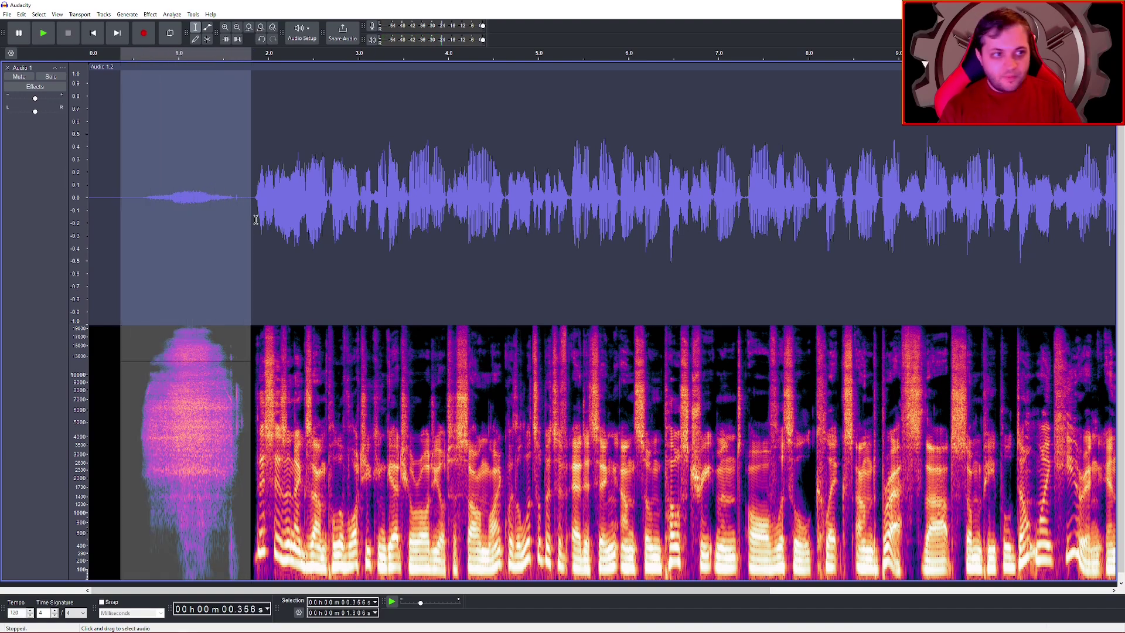
key(space)
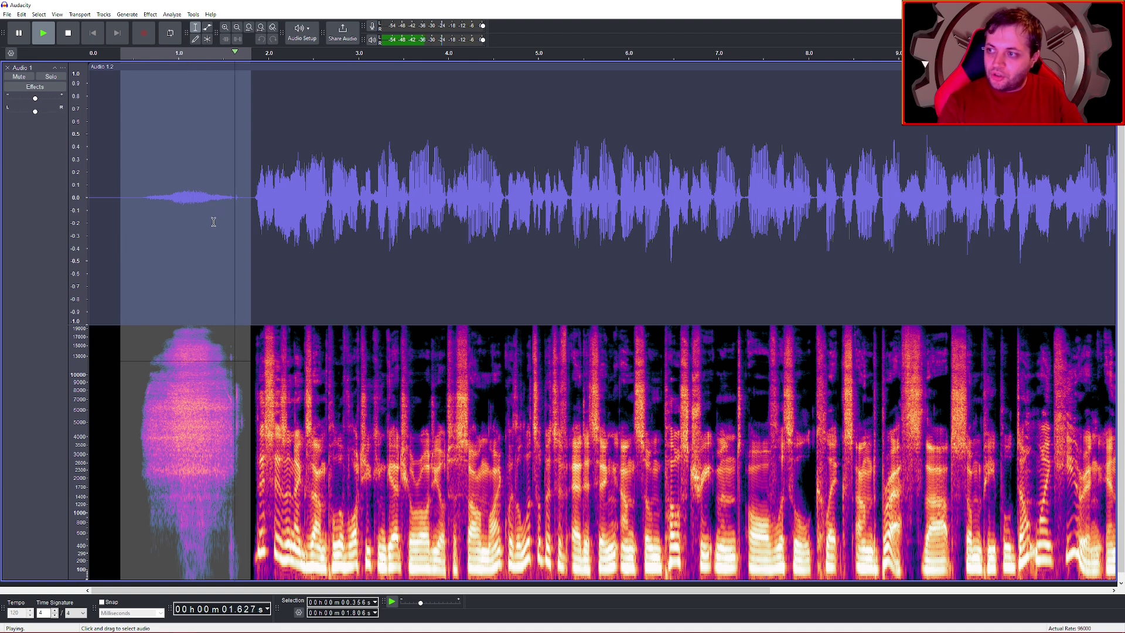
Try cutting the selected breath out of the timeline, and undo the deletion
key(Delete)
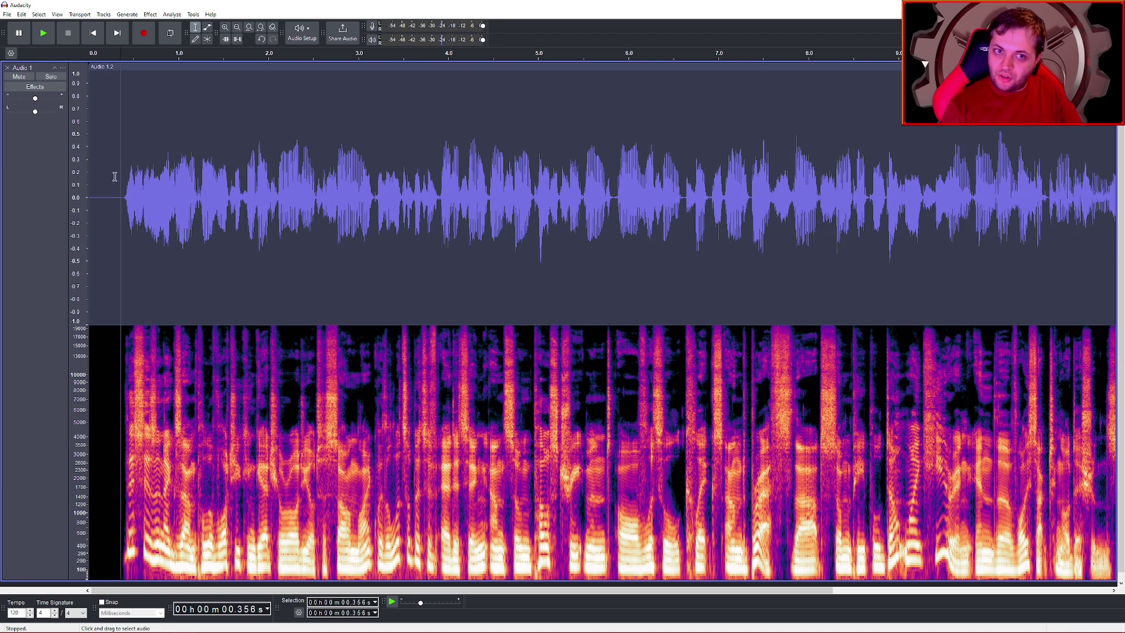
key(ctrl+z)
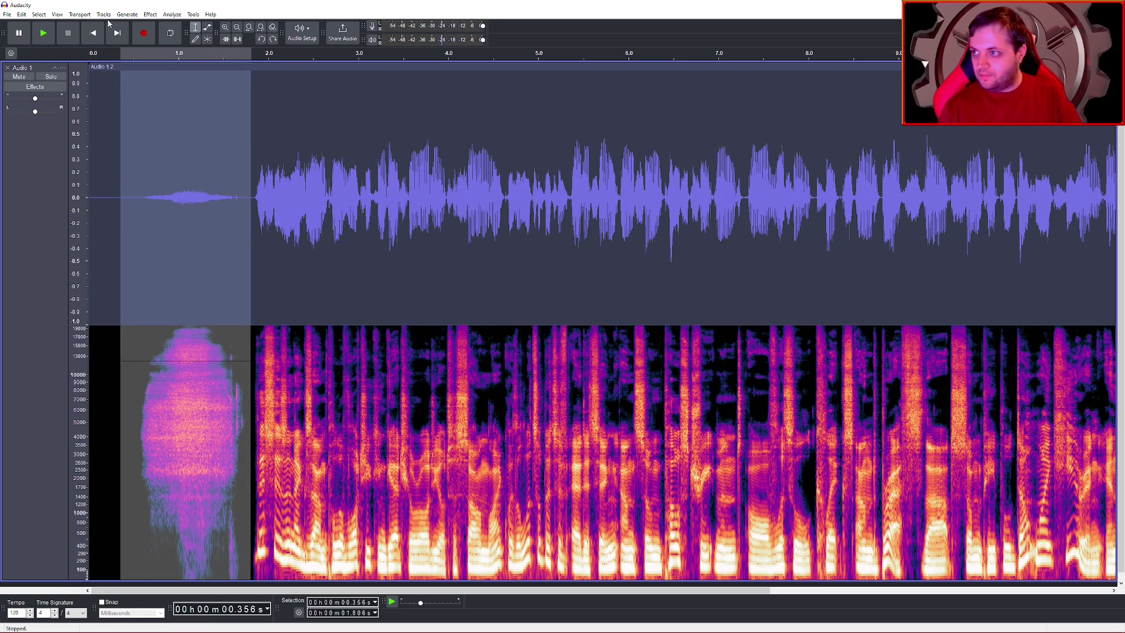
Select the breath's frequencies below about 6.5 kHz between 0.395 s and 1.811 s in the spectrogram and remove them with Spectral Delete
click(155, 421)
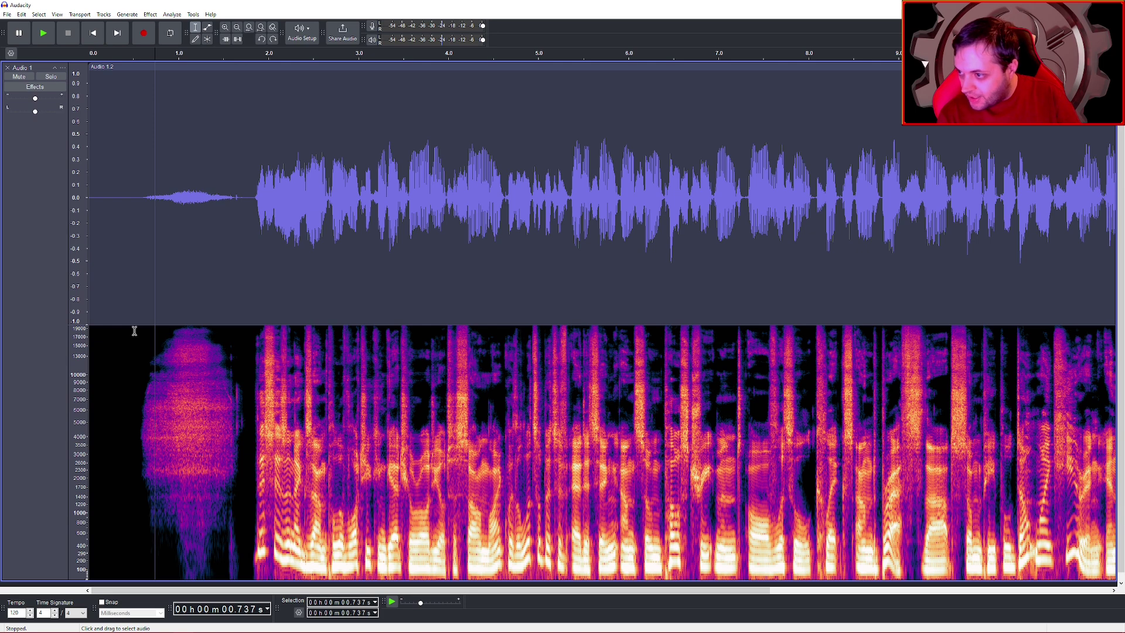
click(128, 412)
drag(127, 413, 251, 577)
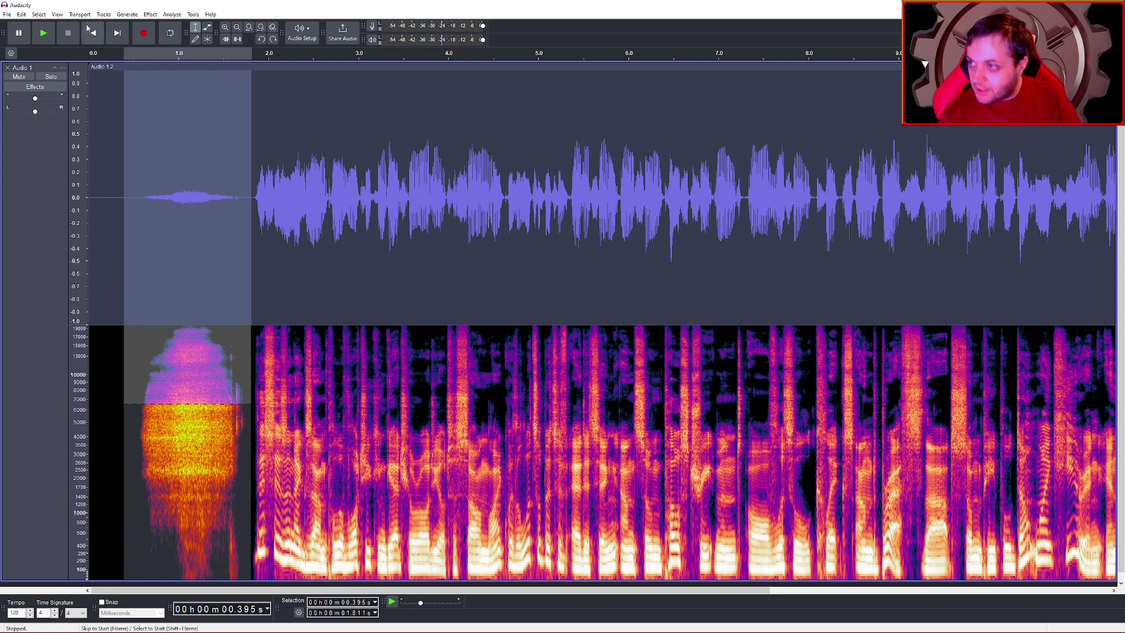
click(150, 14)
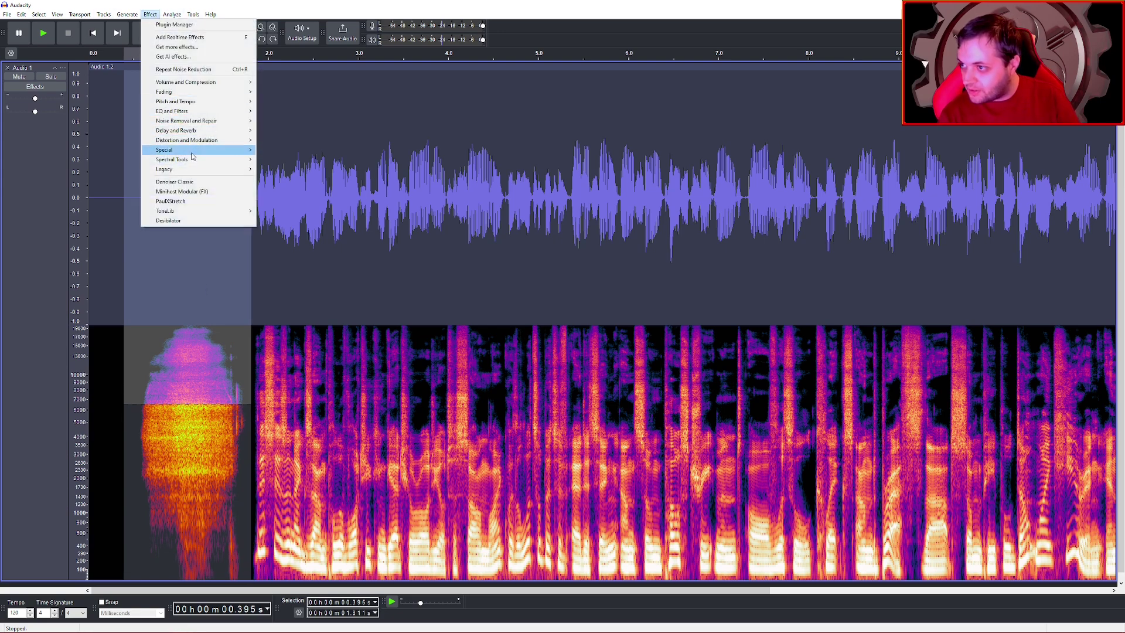
mouse_move(194, 160)
click(274, 159)
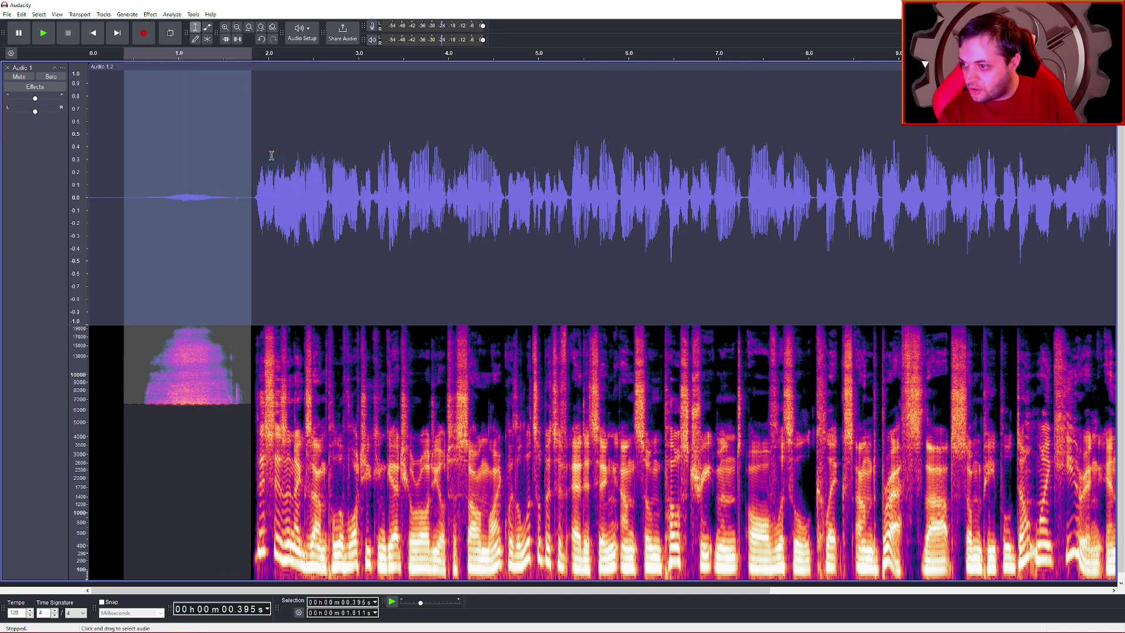
Play back the remaining high-frequency part of the breath, starting from about 0.469 s
click(180, 473)
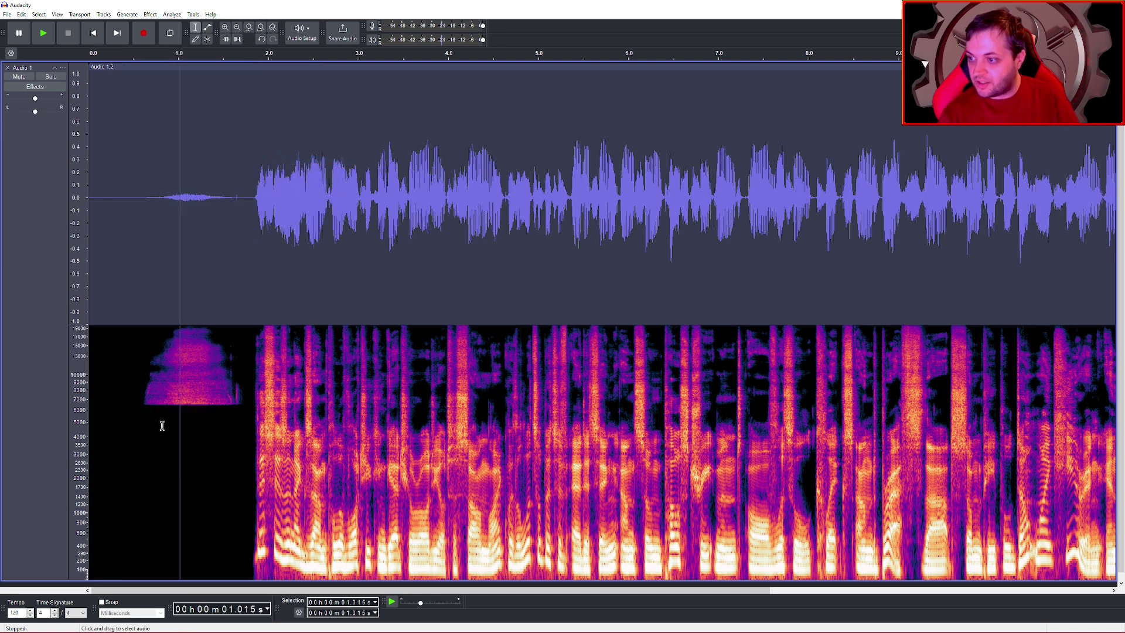
click(130, 369)
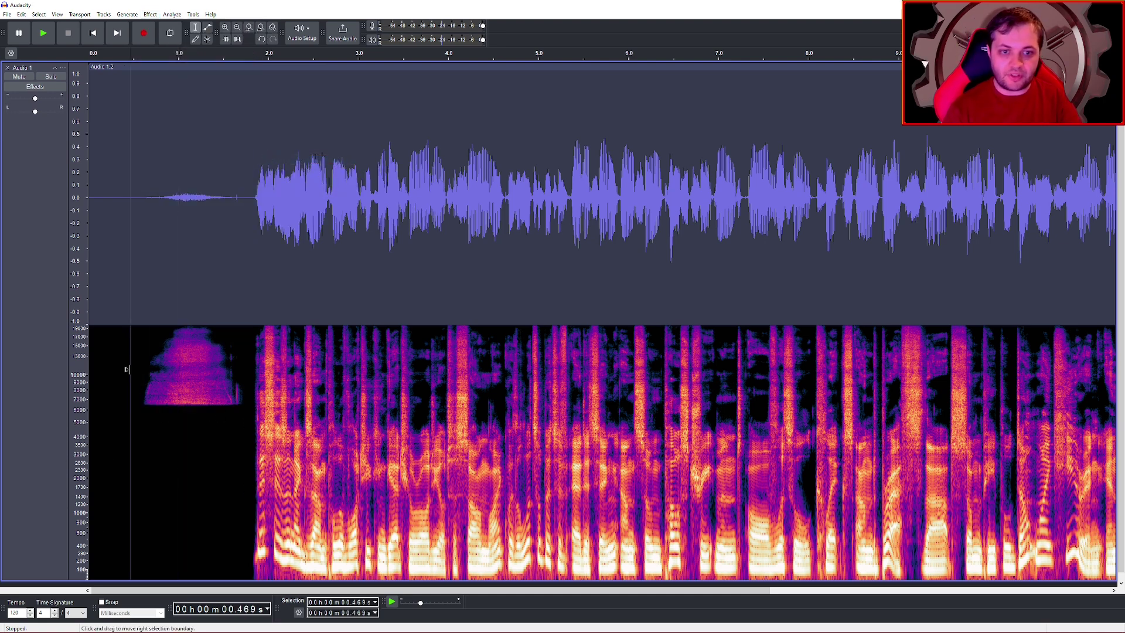
key(space)
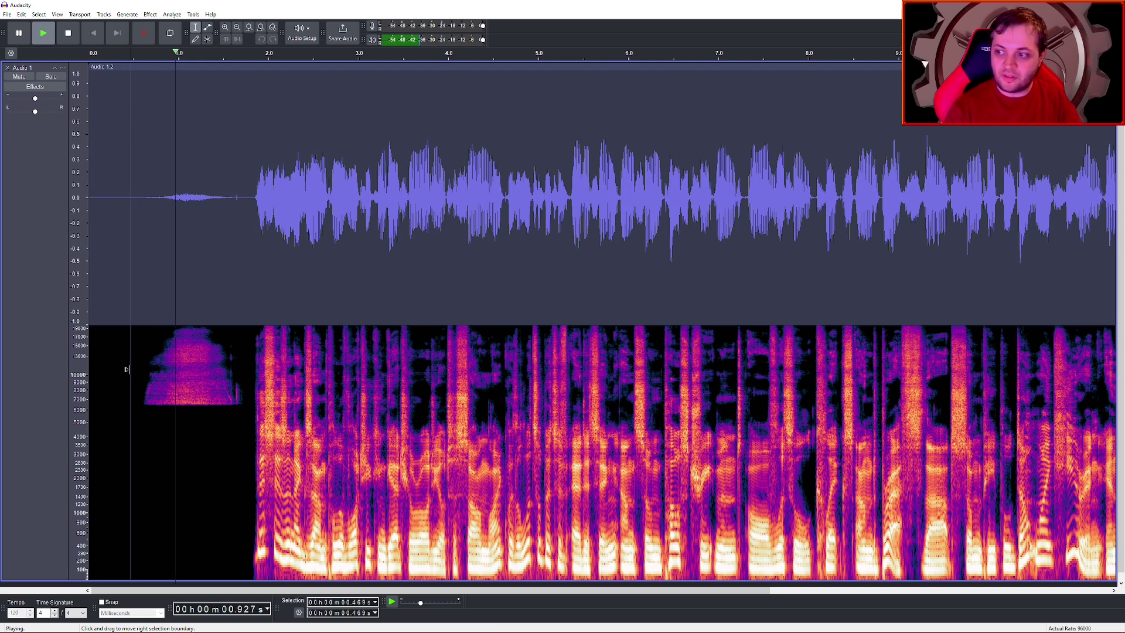
key(space)
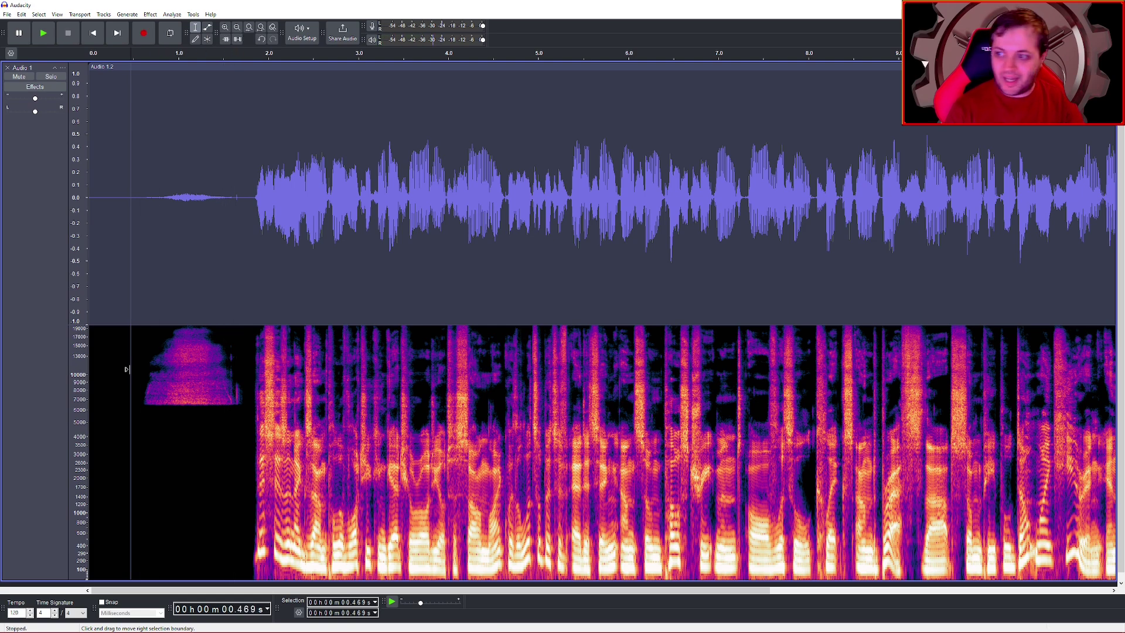
Spectrally delete the rest of the breath above about 5 kHz, from about 0.542 s to 1.836 s
drag(253, 419, 137, 310)
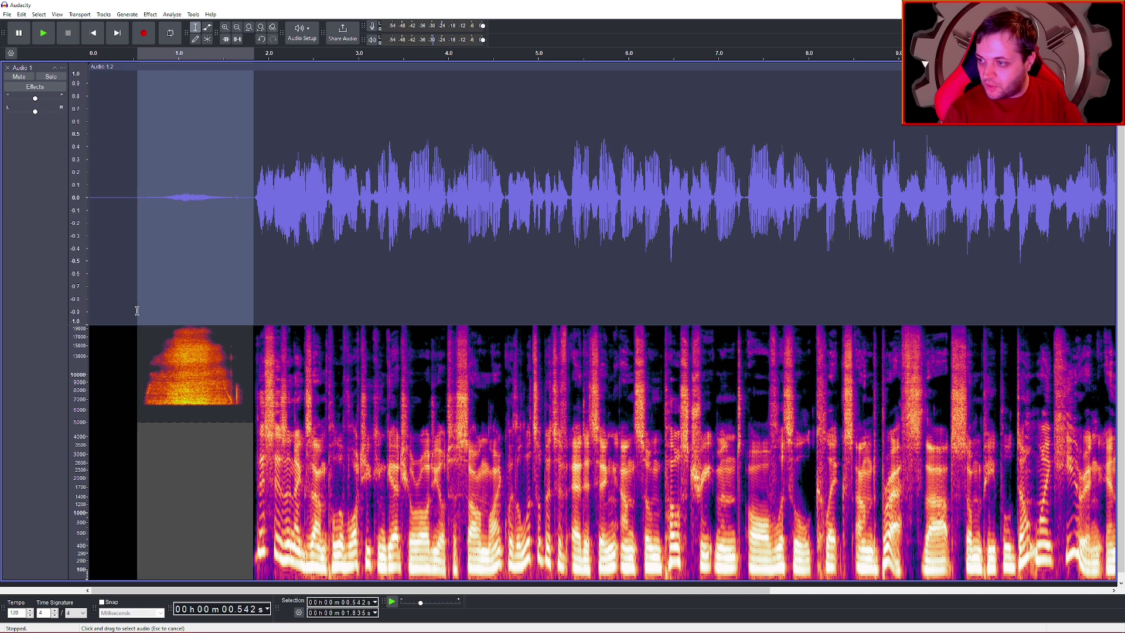
key(Delete)
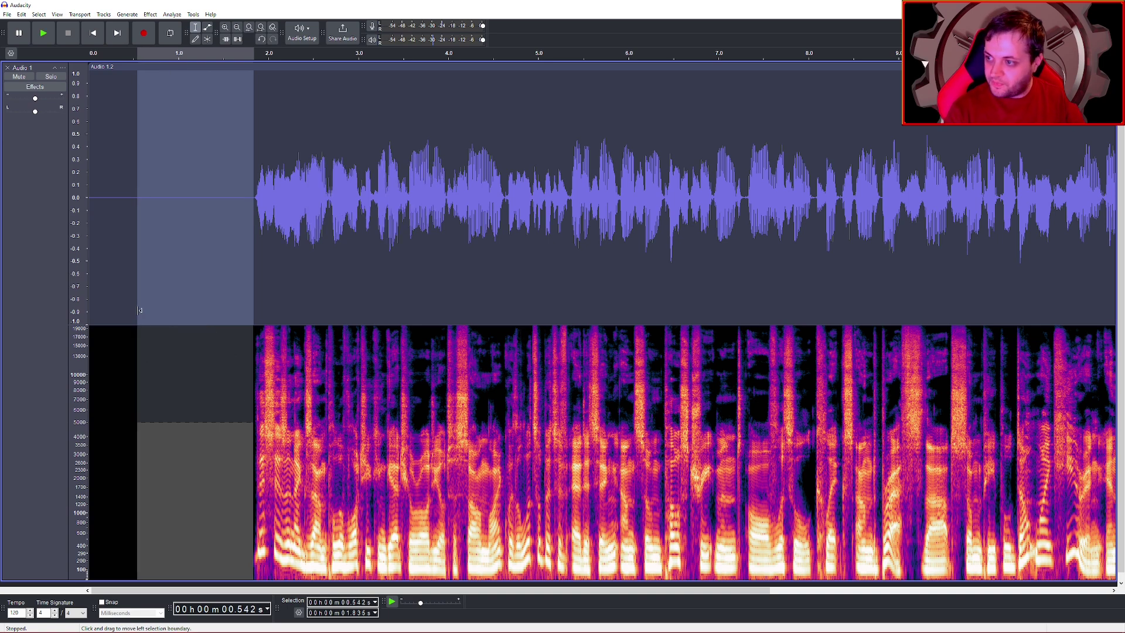
click(113, 454)
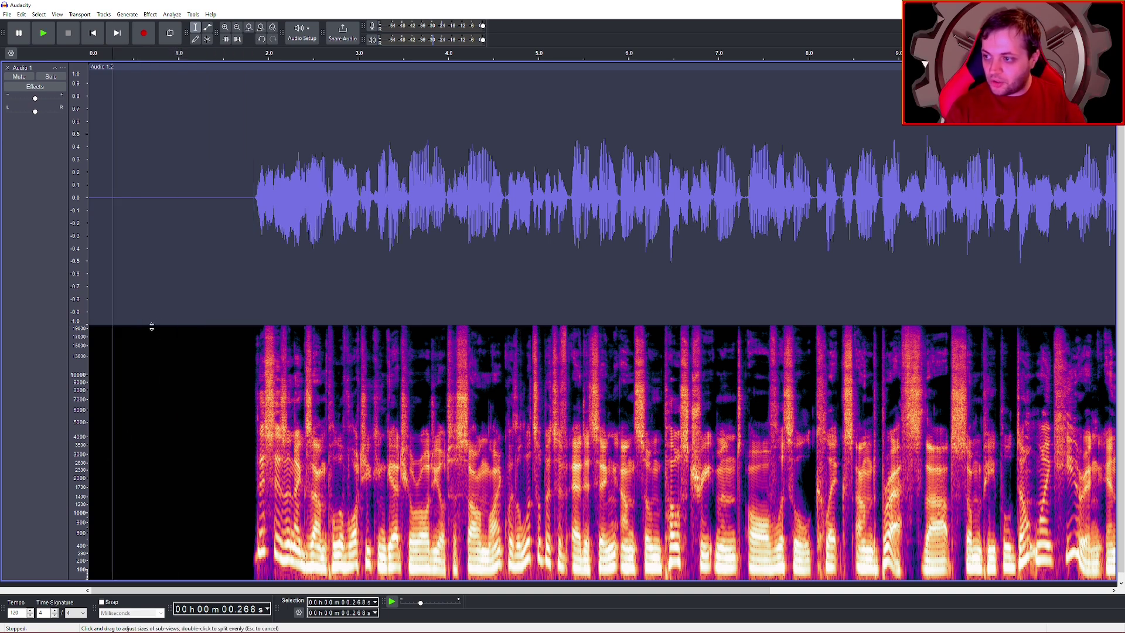
Try to repeat Spectral Delete across the full frequency range of the silent opening, from about 0.737 s to 1.704 s
drag(157, 394, 241, 577)
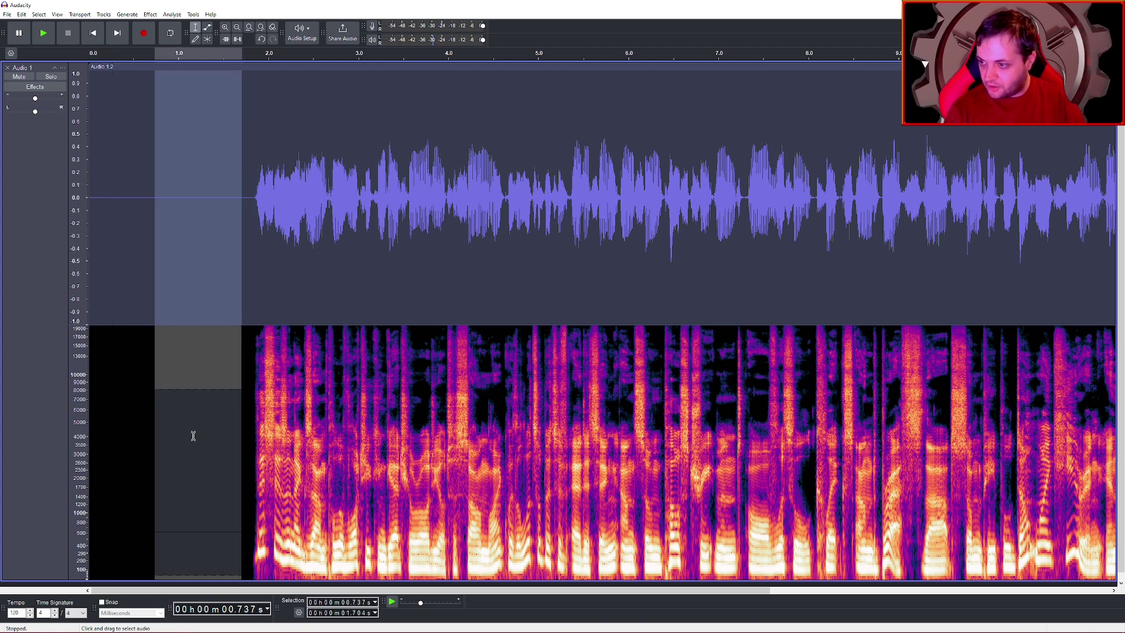
drag(201, 392, 203, 324)
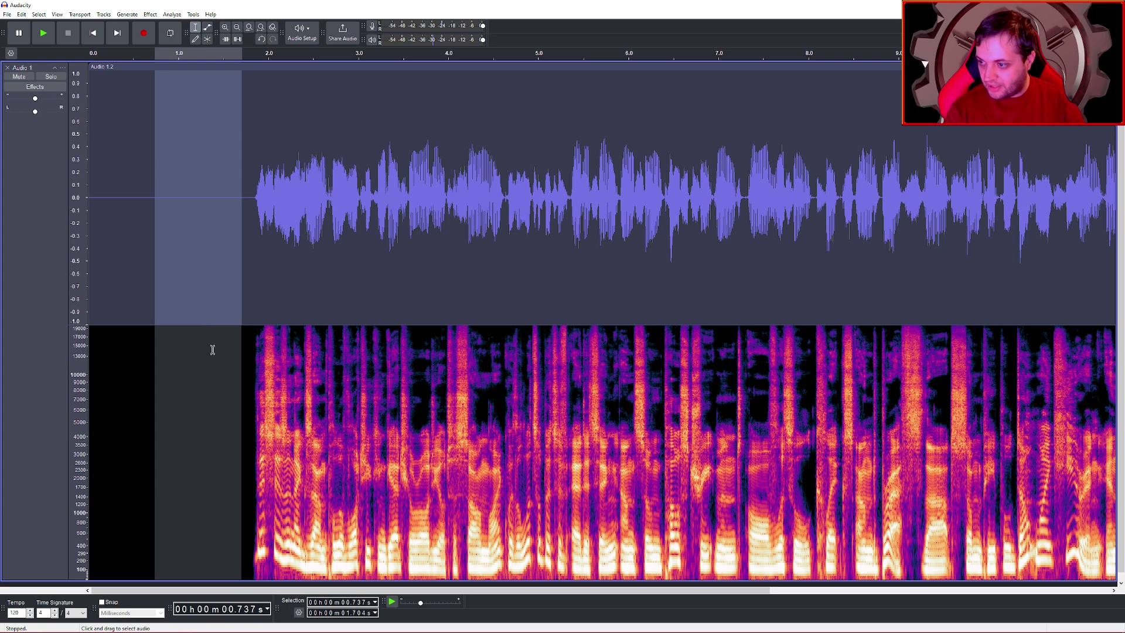
key(ctrl+r)
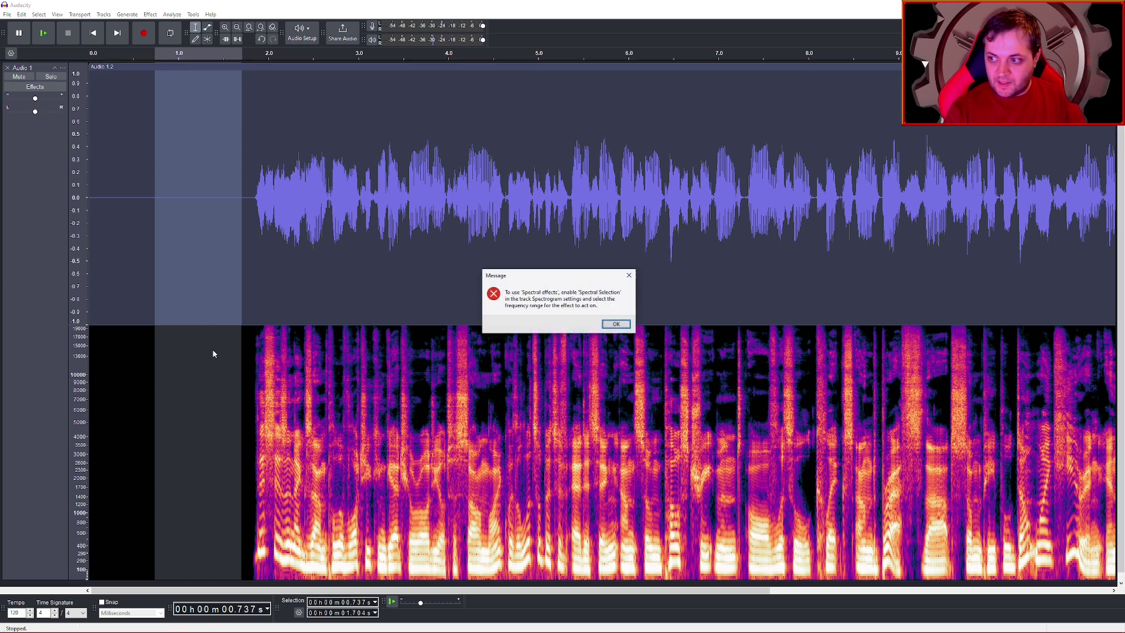
click(616, 326)
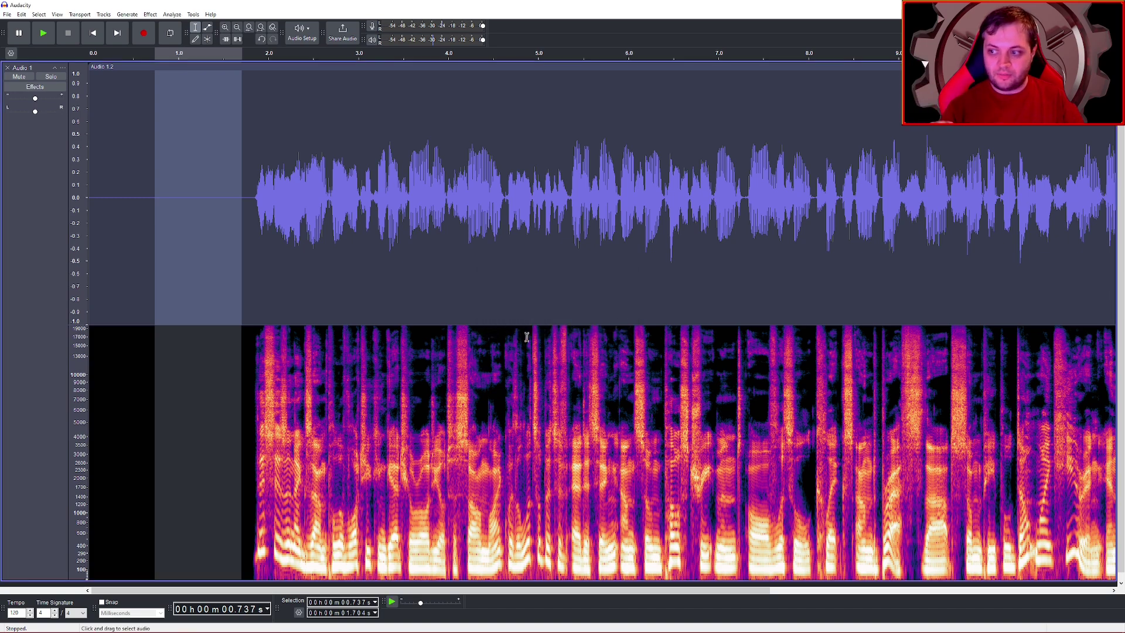
Examine the spectrogram of the speech from about 1.8 s to 6.3 s for stray clicks between and above the words
click(250, 402)
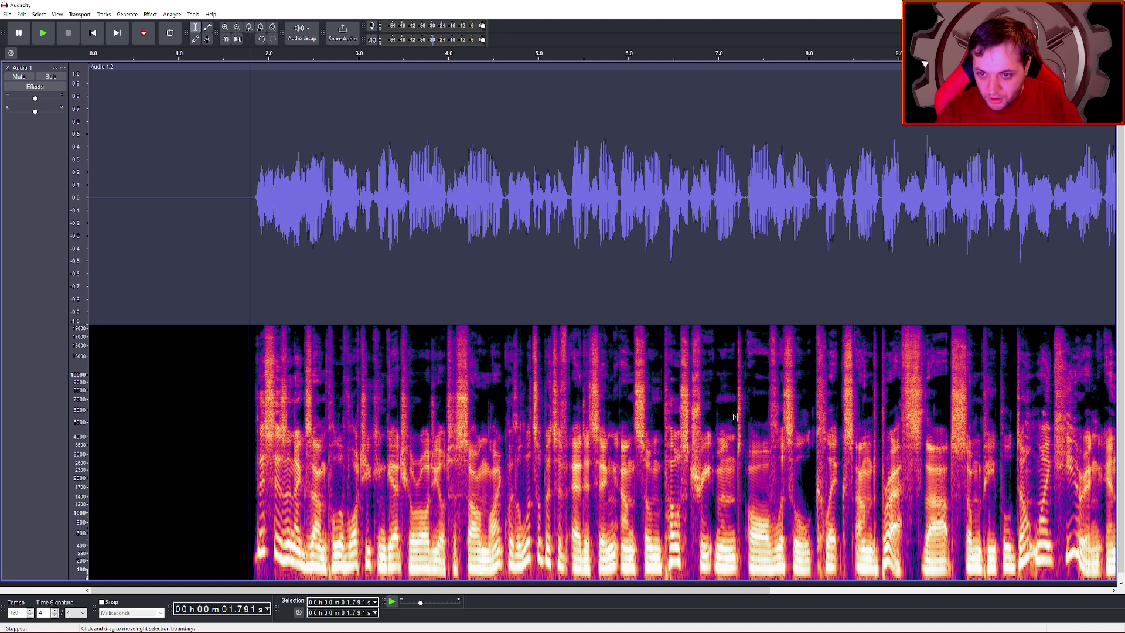
scroll(741, 422, right, 3)
scroll(736, 415, left, 3)
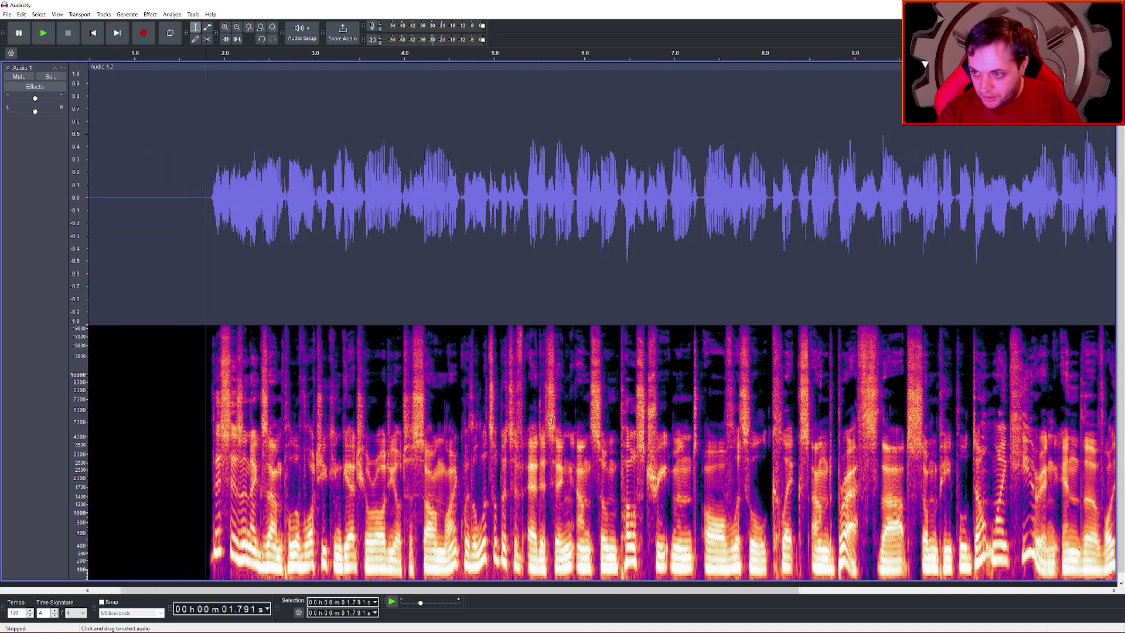
scroll(527, 421, up, 2)
scroll(385, 428, left, 2)
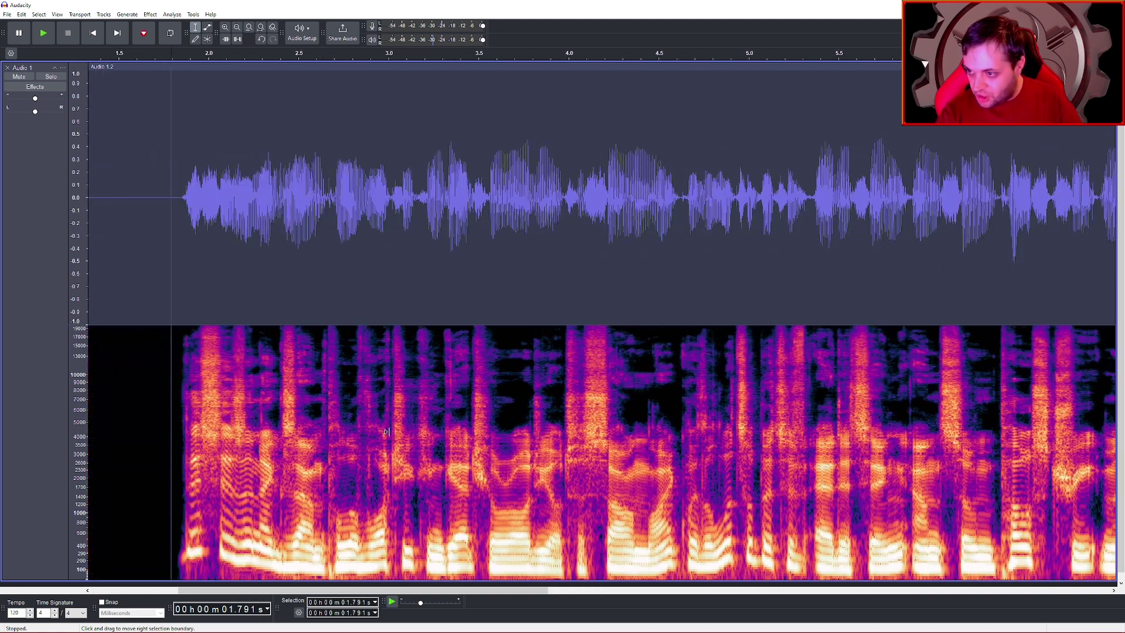
scroll(436, 426, right, 1)
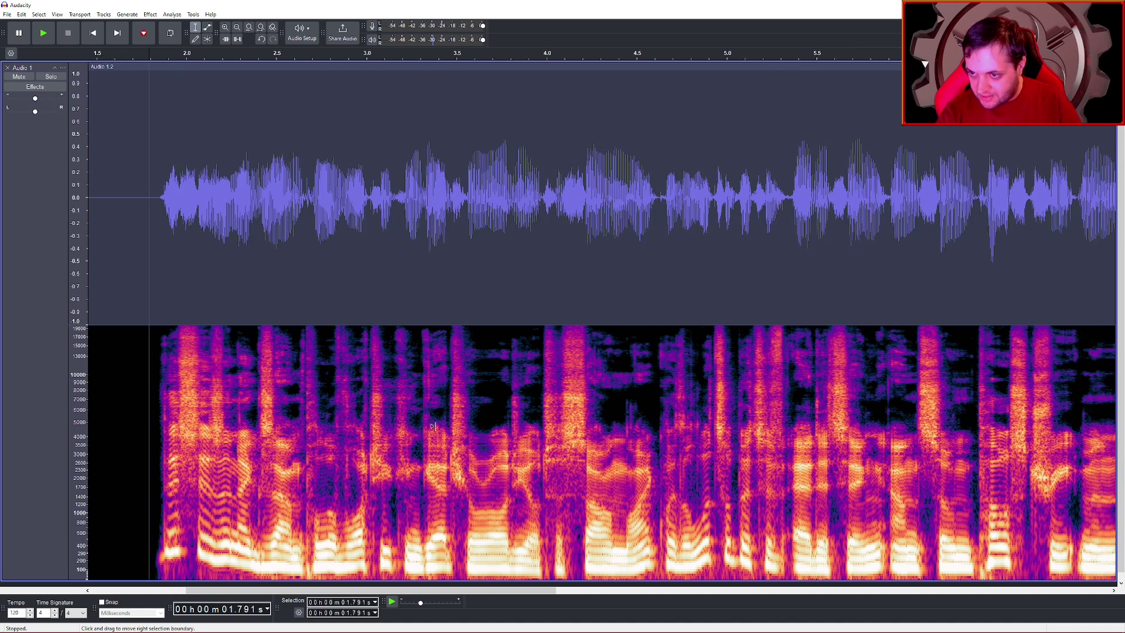
scroll(586, 399, right, 1)
scroll(633, 382, up, 1)
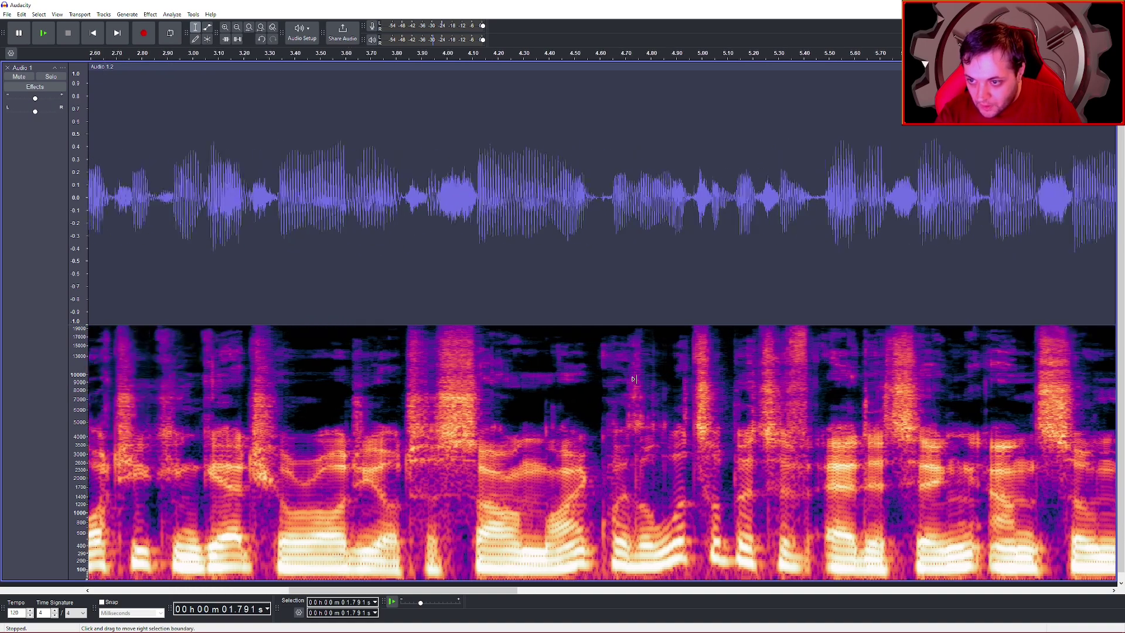
scroll(634, 379, right, 1)
scroll(634, 379, right, 2)
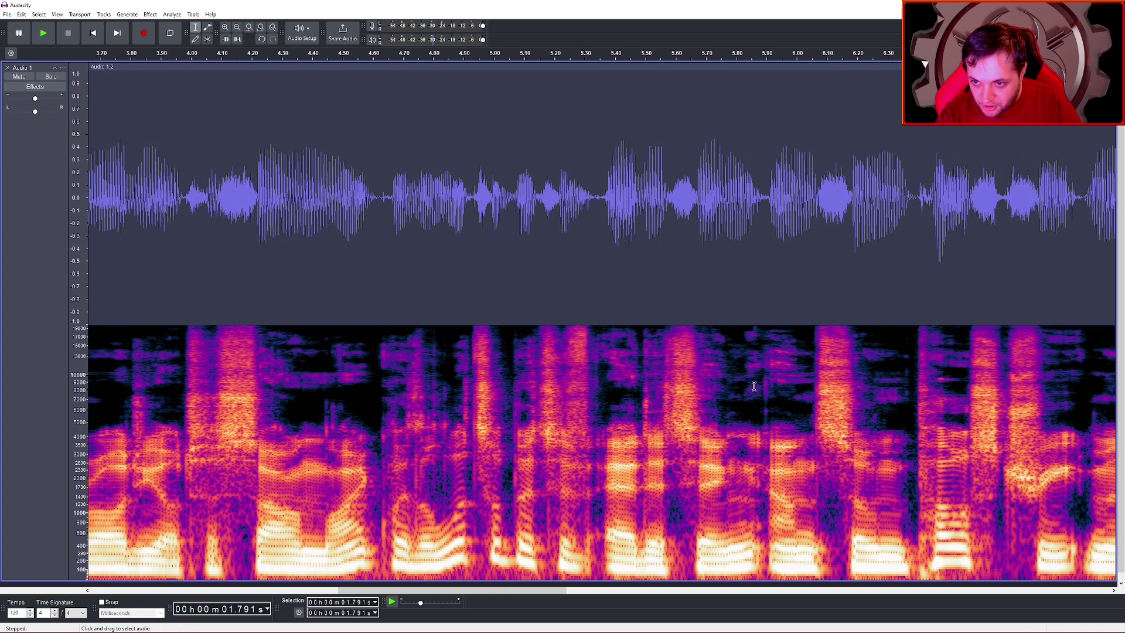
Play back the speech from about 5.782 s and from about 5.478 s to locate the click
click(731, 393)
key(space)
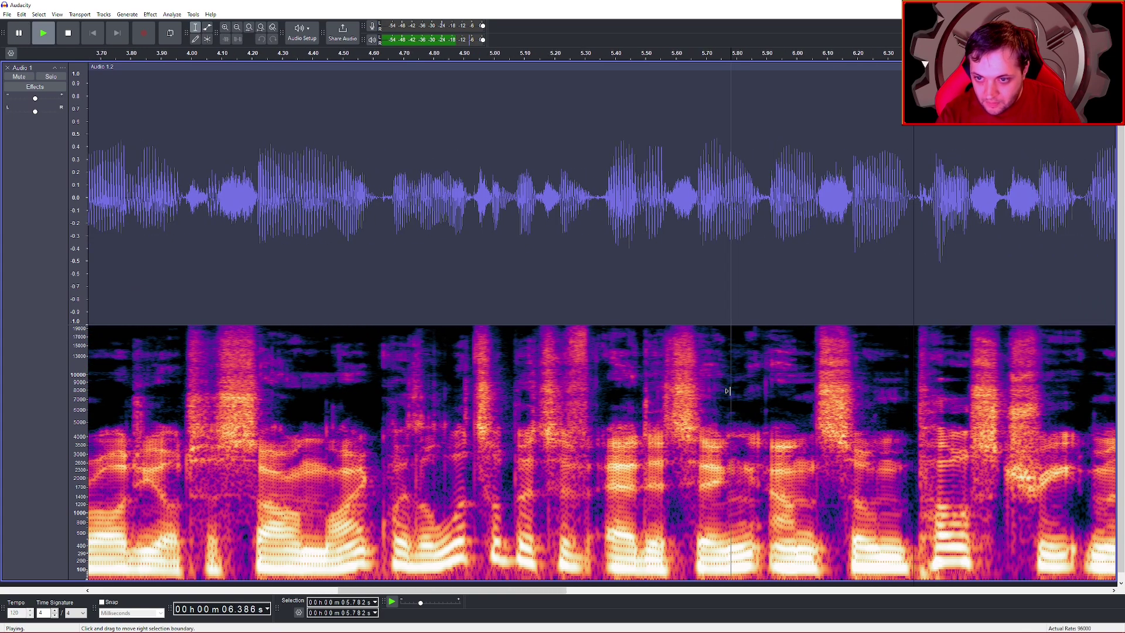
key(space)
click(639, 391)
key(space)
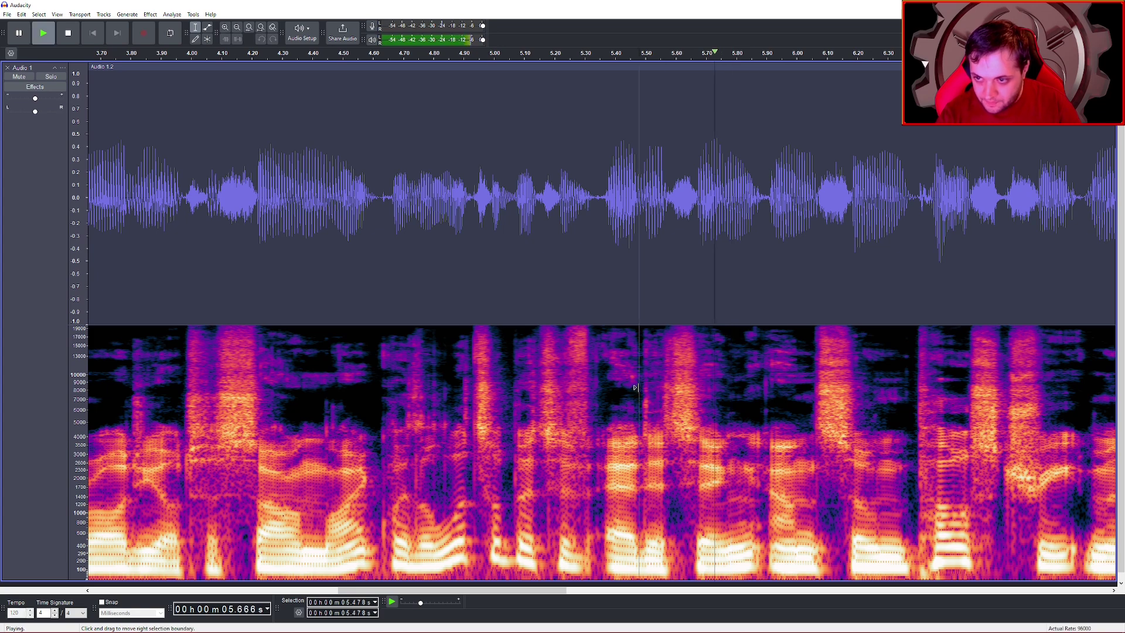
key(space)
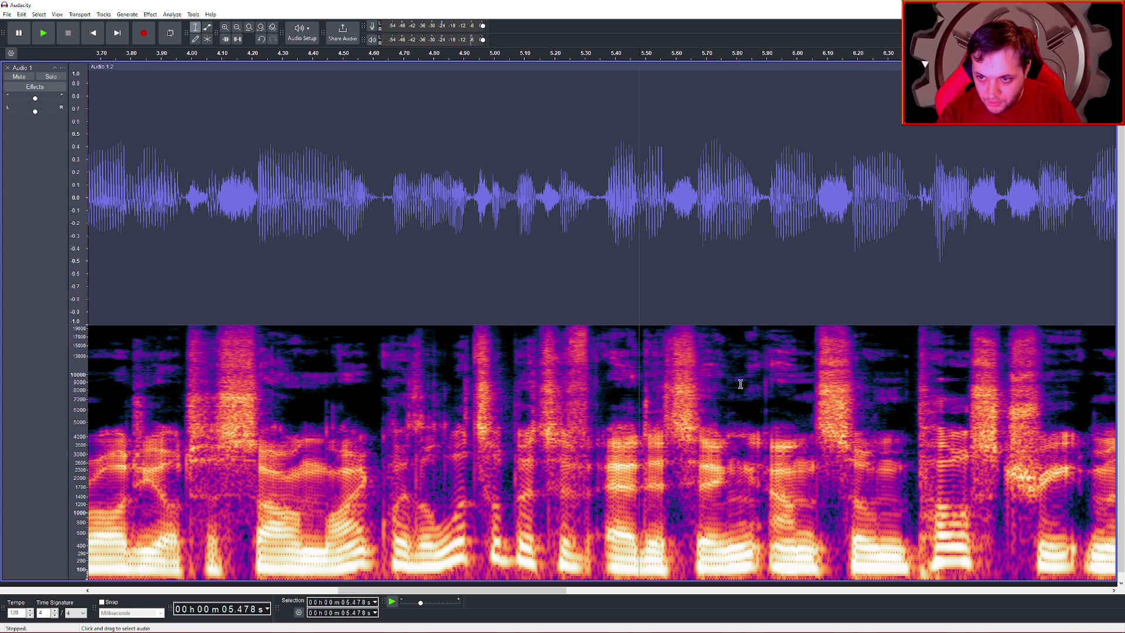
key(space)
key(space)
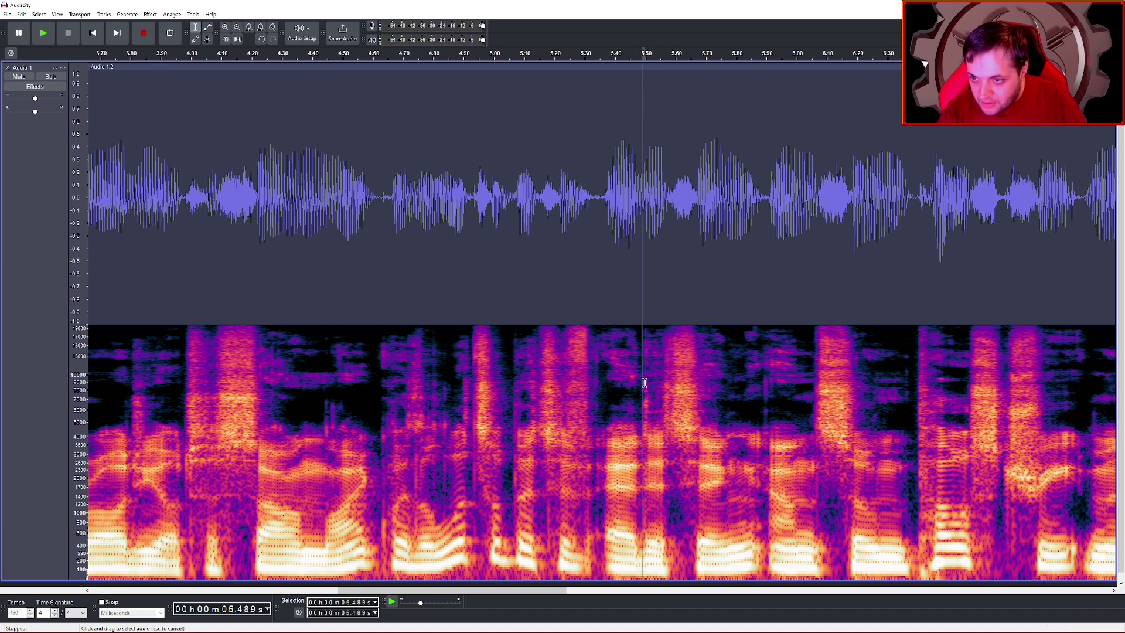
Isolate the suspected click above about 4 kHz from 5.491 s to 5.509 s, and play back the speech from 5.225 s
drag(643, 435, 649, 436)
scroll(643, 435, up, 2)
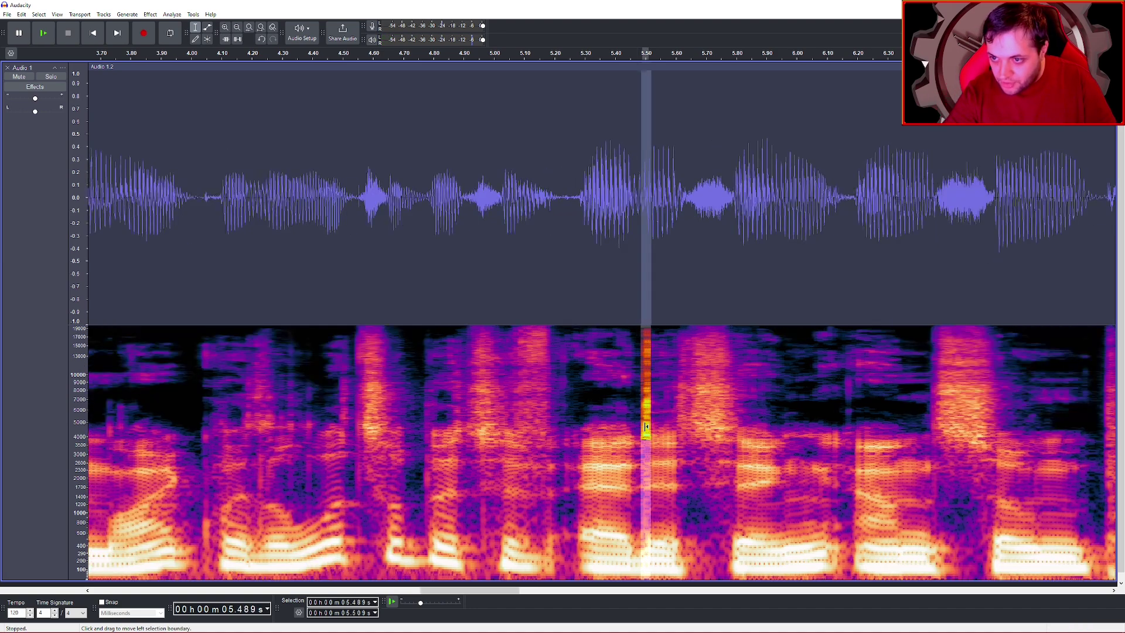
drag(641, 397, 643, 398)
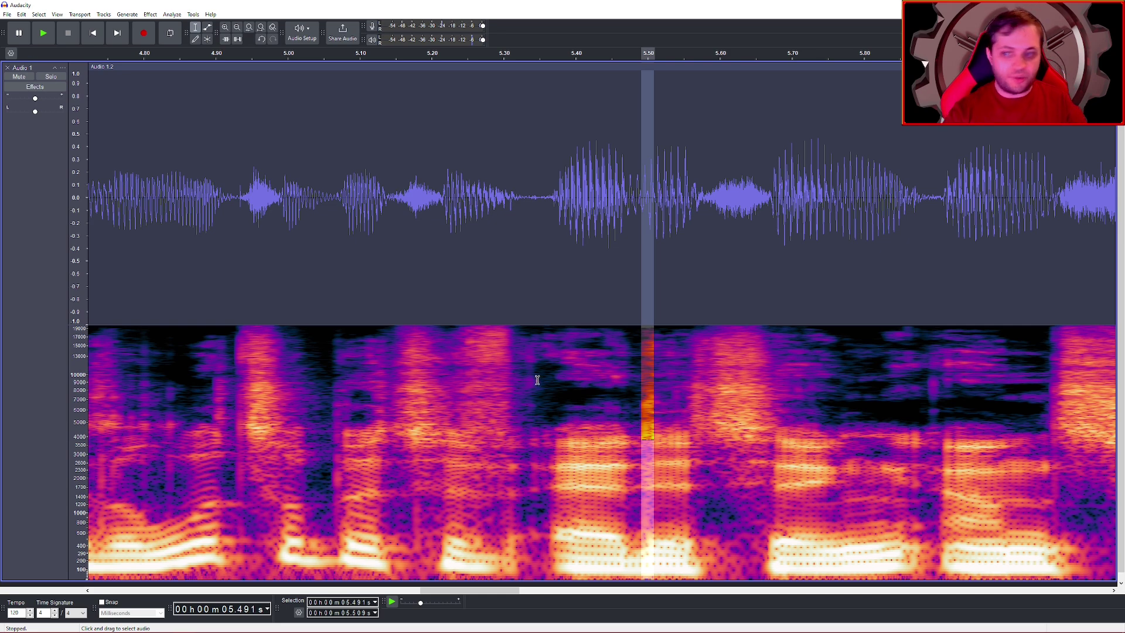
click(450, 375)
ctrl+scroll(553, 404, down, 2)
key(space)
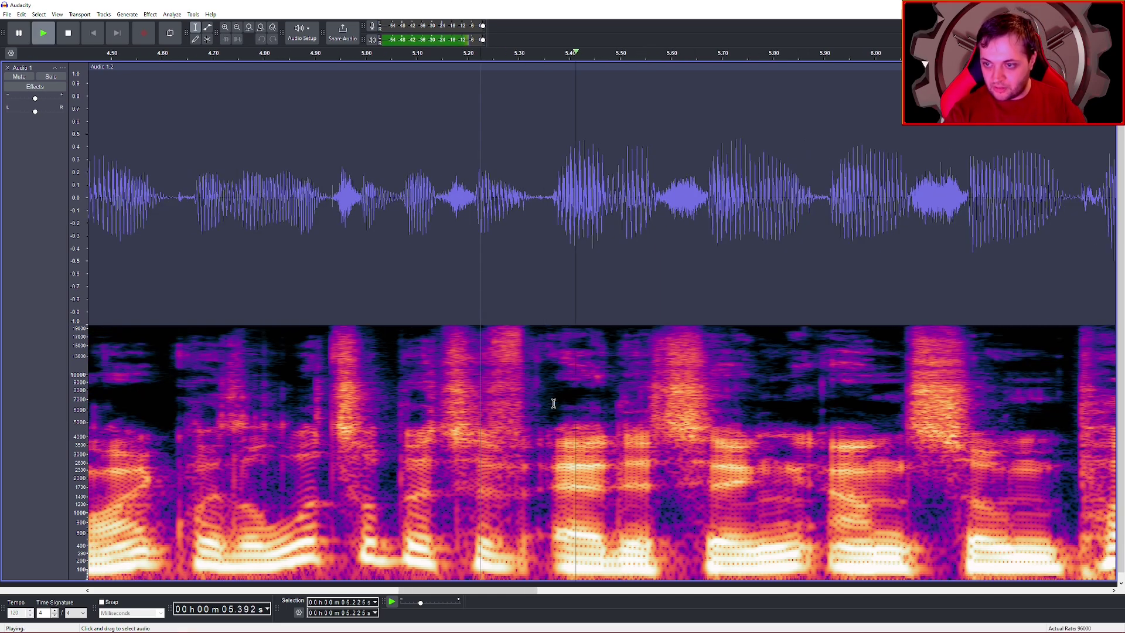
key(space)
Check the spectrogram from about 5.9 s to 7.5 s and play back the speech from 6.921 s to listen for a click
scroll(567, 403, right, 2)
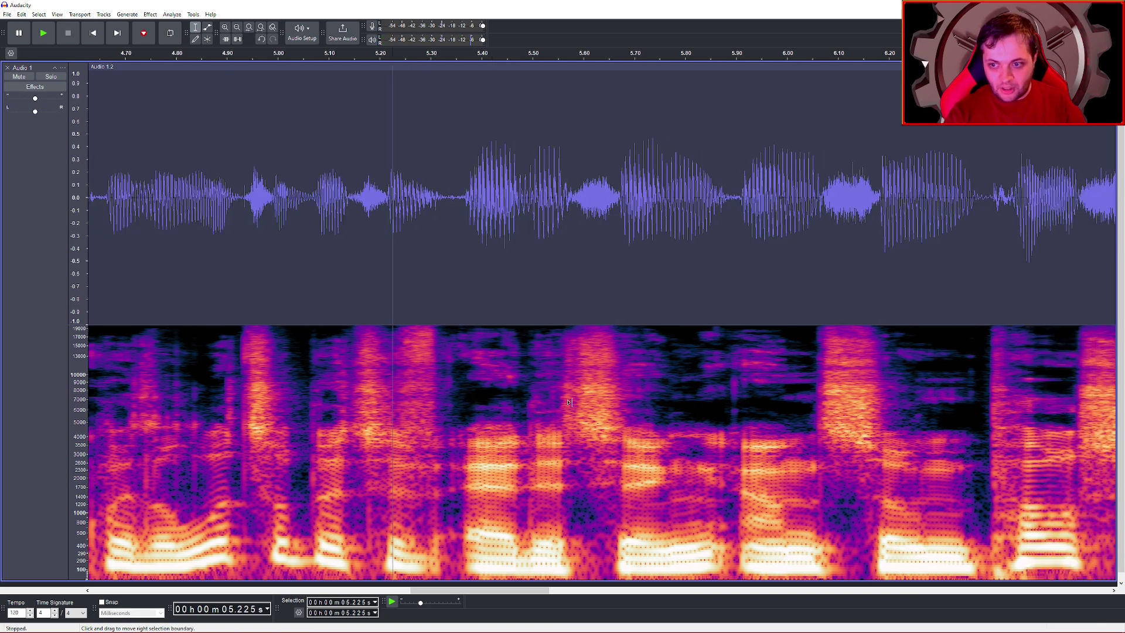
scroll(569, 402, right, 14)
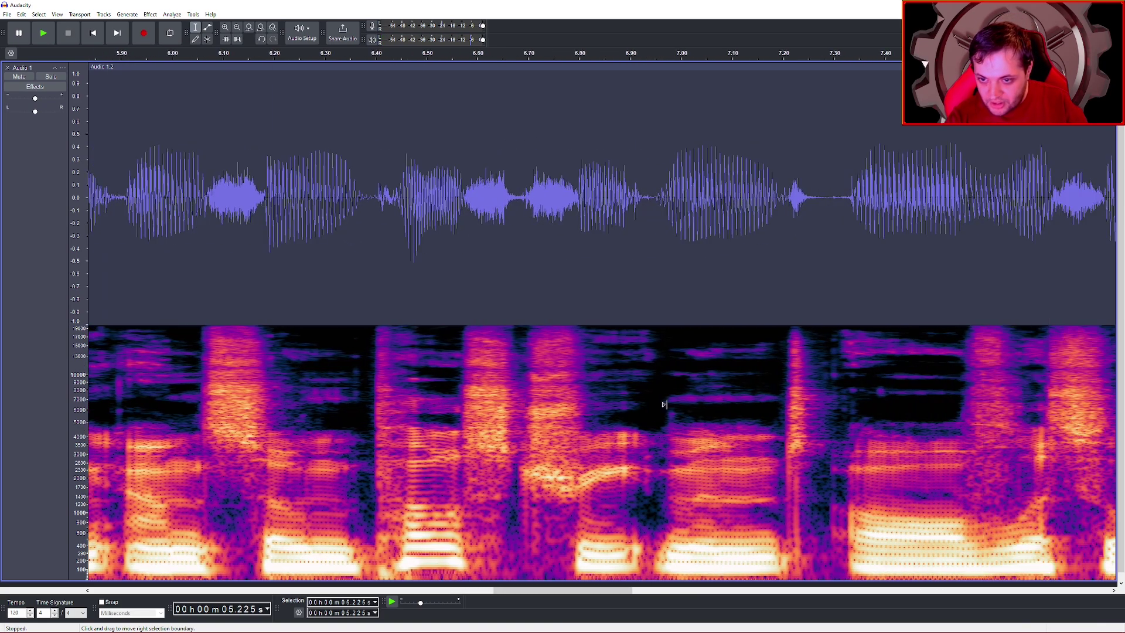
scroll(696, 404, right, 1)
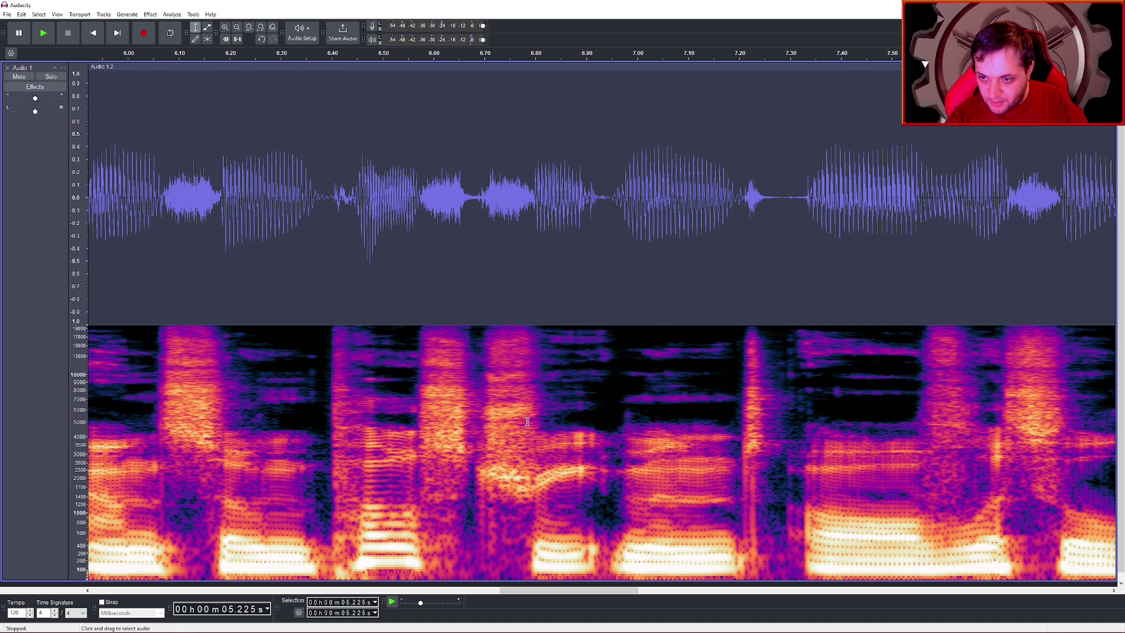
click(597, 407)
key(space)
key(space)
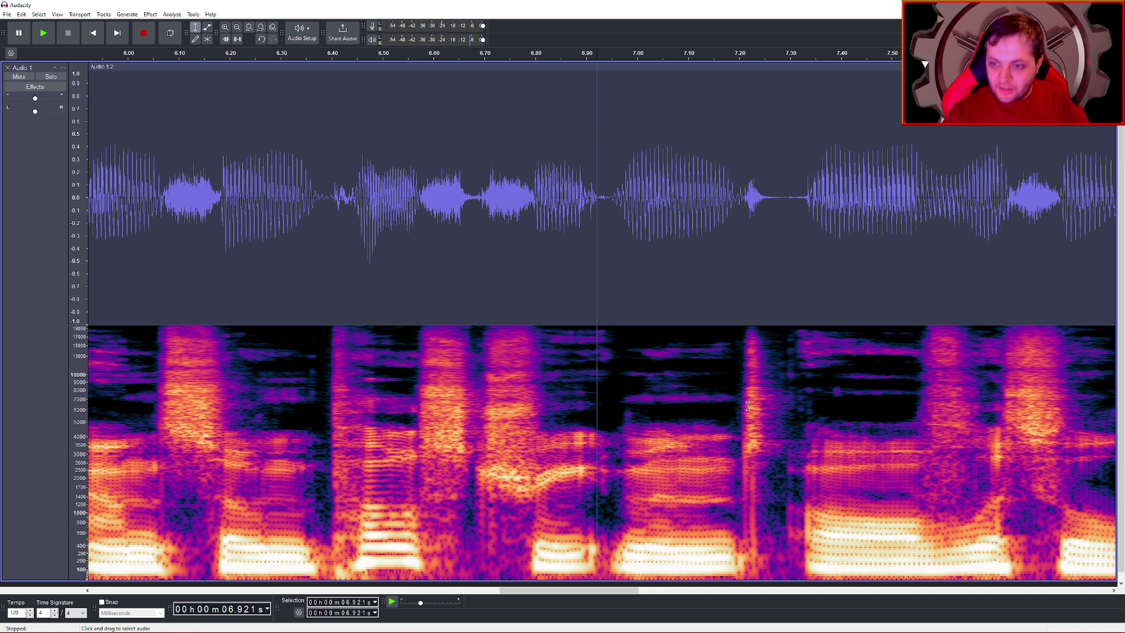
Isolate the narrow high-frequency burst from 7.220 s to 7.230 s, and play back the speech from 6.849 s
drag(749, 380, 754, 502)
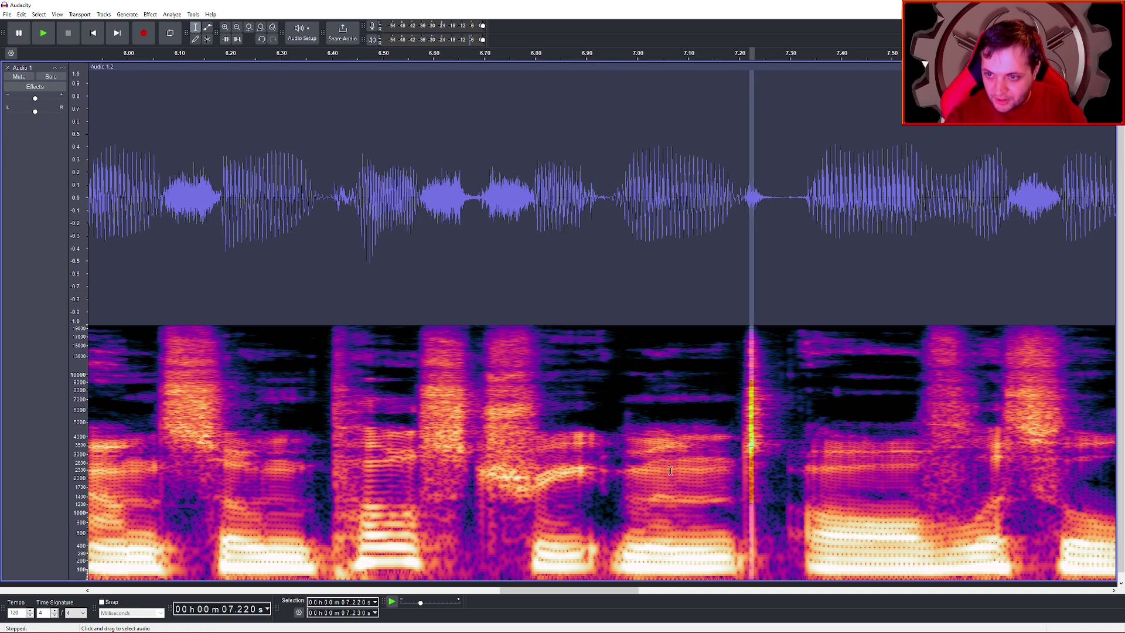
click(562, 425)
key(space)
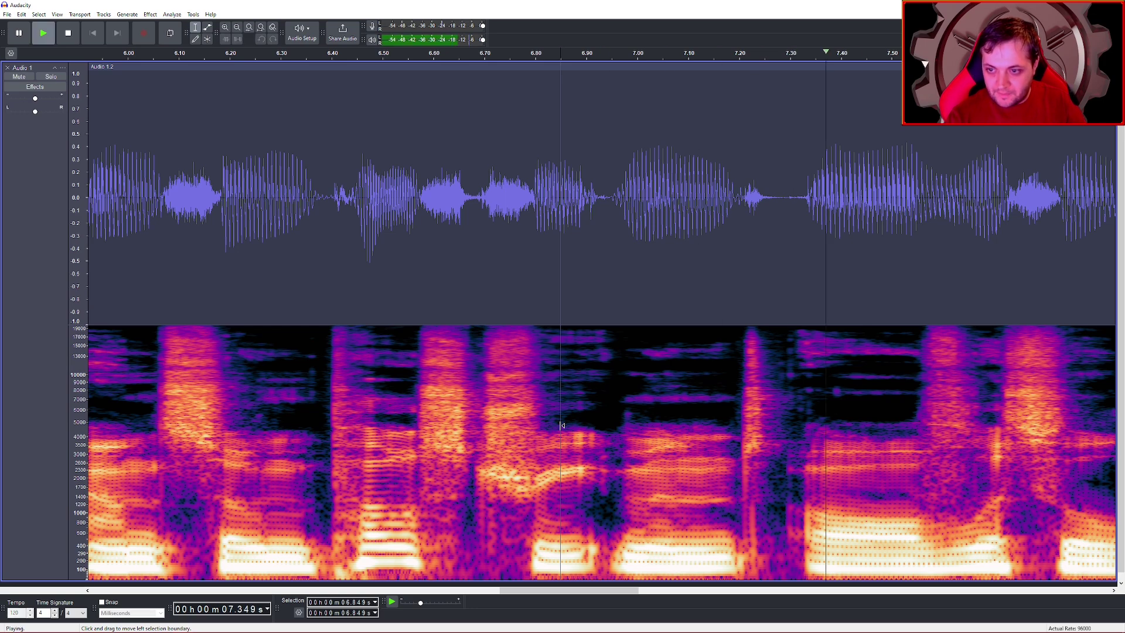
key(space)
Examine the spectrogram from about 7 s to 12 s for clicks and play back the speech from 10.915 s
ctrl+scroll(751, 436, down, 3)
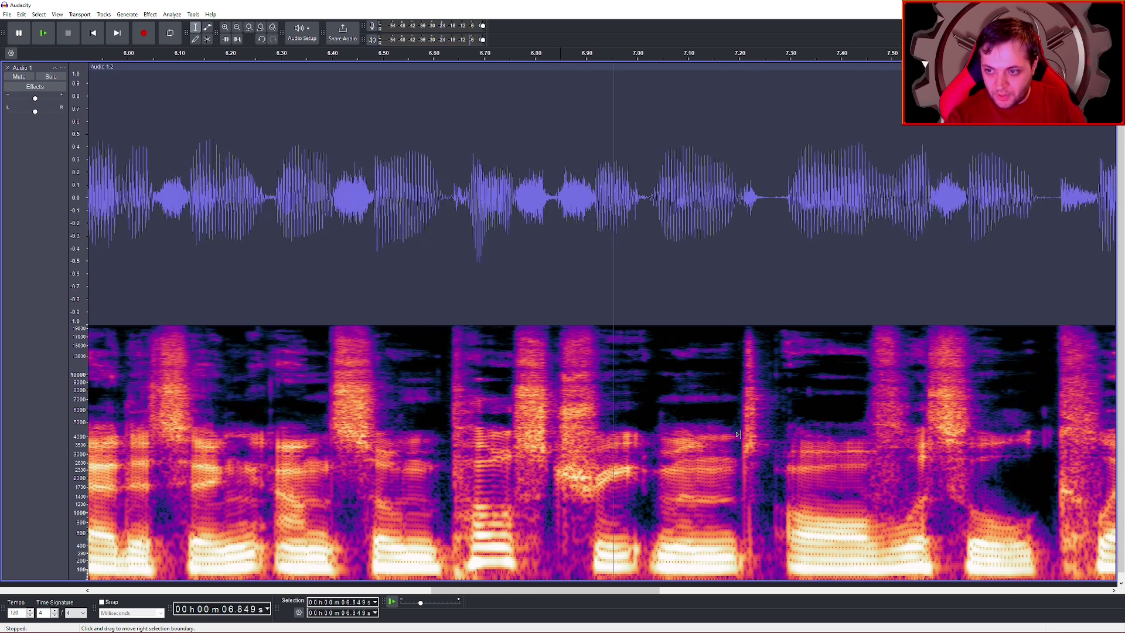
scroll(738, 433, right, 5)
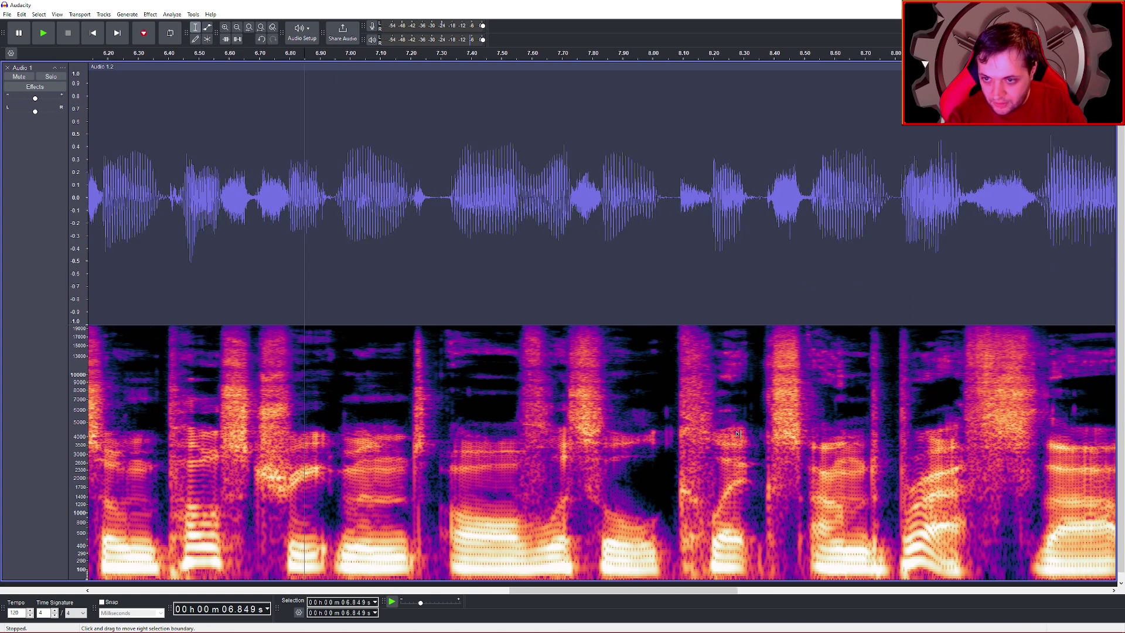
scroll(737, 431, right, 3)
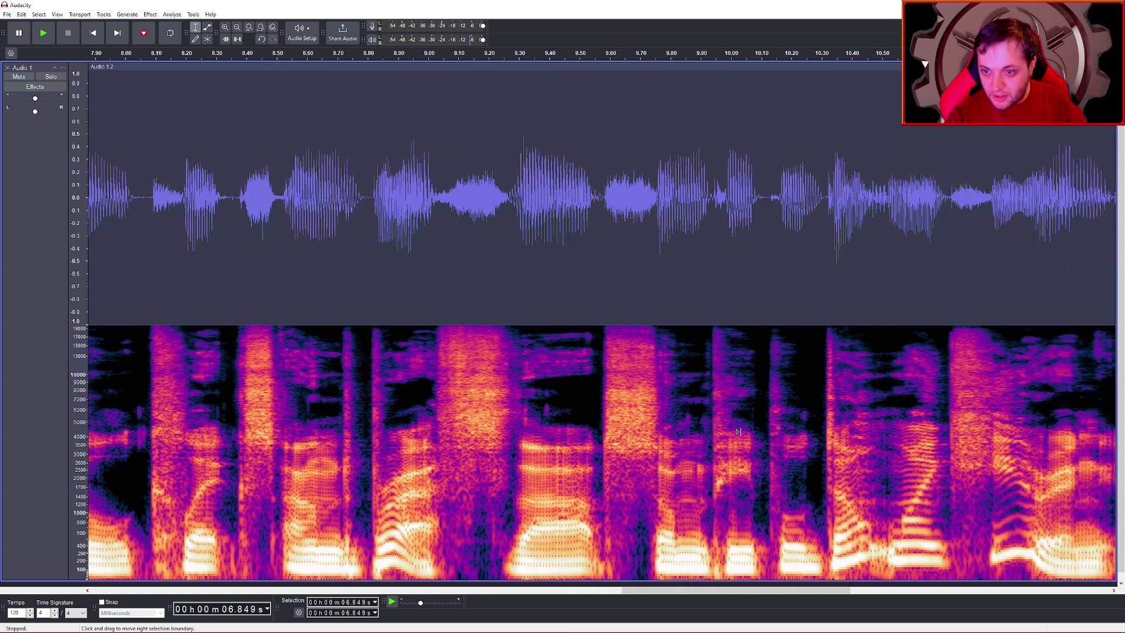
scroll(740, 437, right, 2)
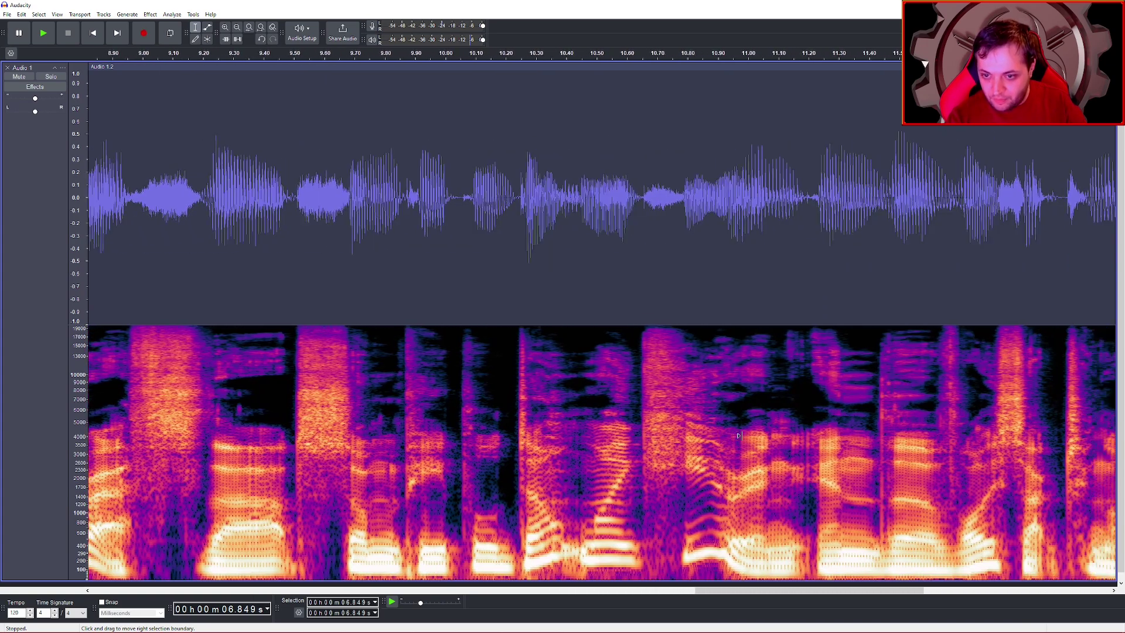
click(635, 446)
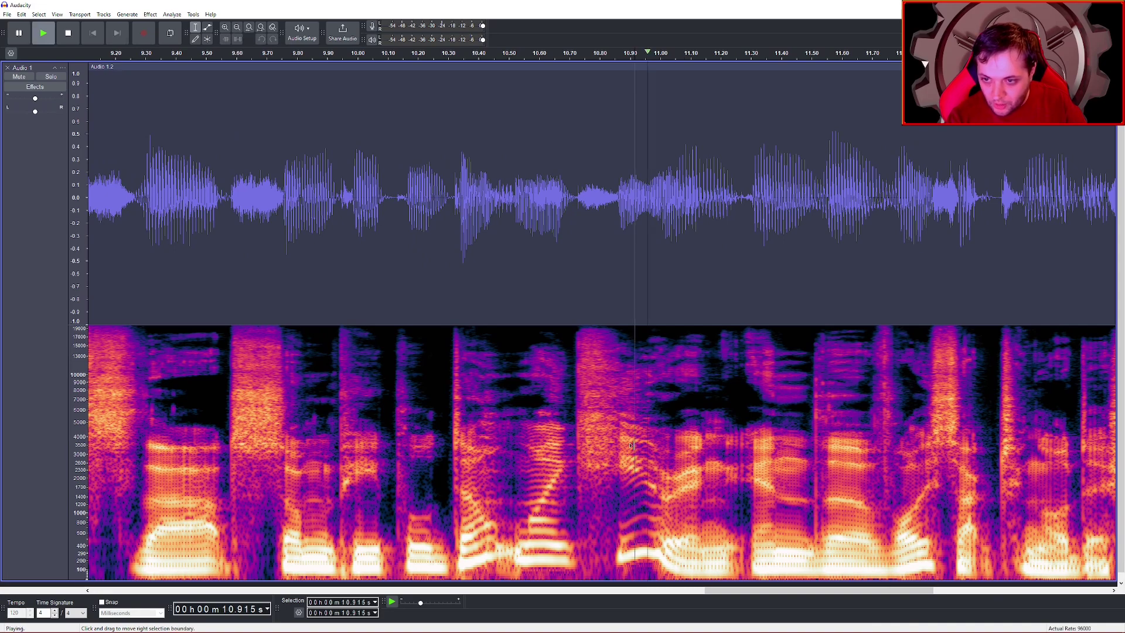
key(space)
key(space)
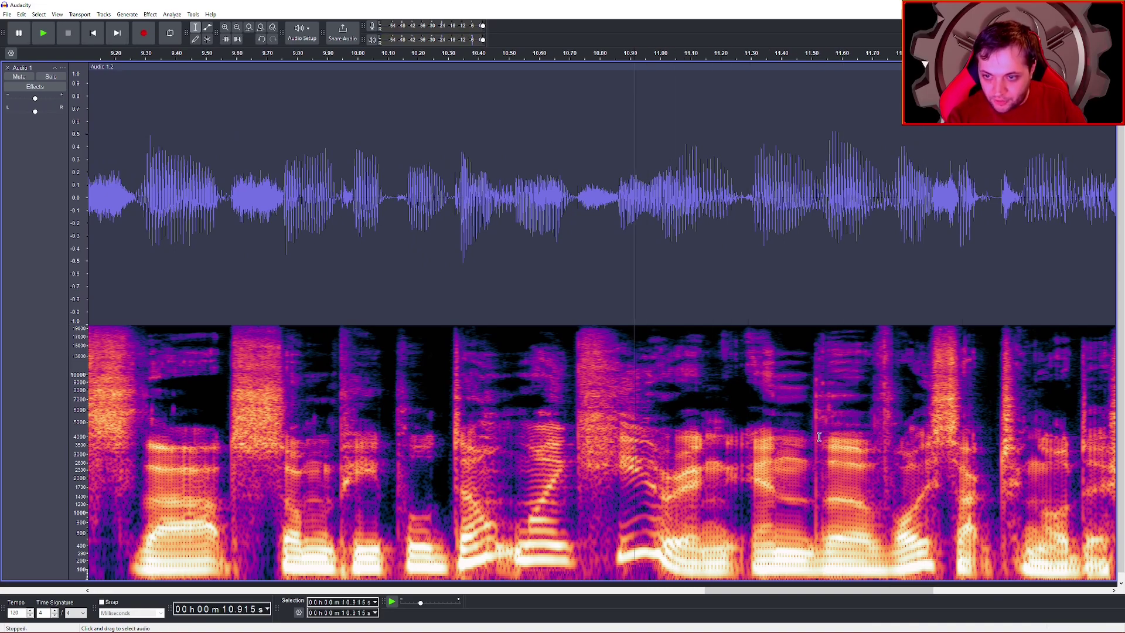
Play back the speech from 11.324 s to check the thin vertical line near 11.51 s
scroll(819, 437, up, 3)
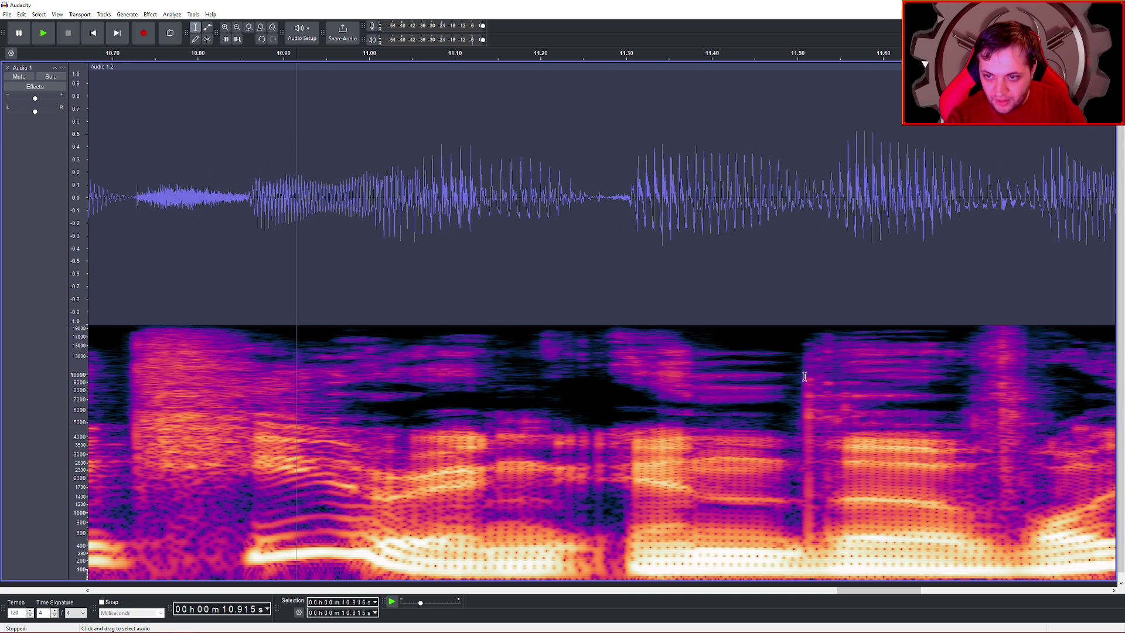
click(647, 403)
key(space)
key(space)
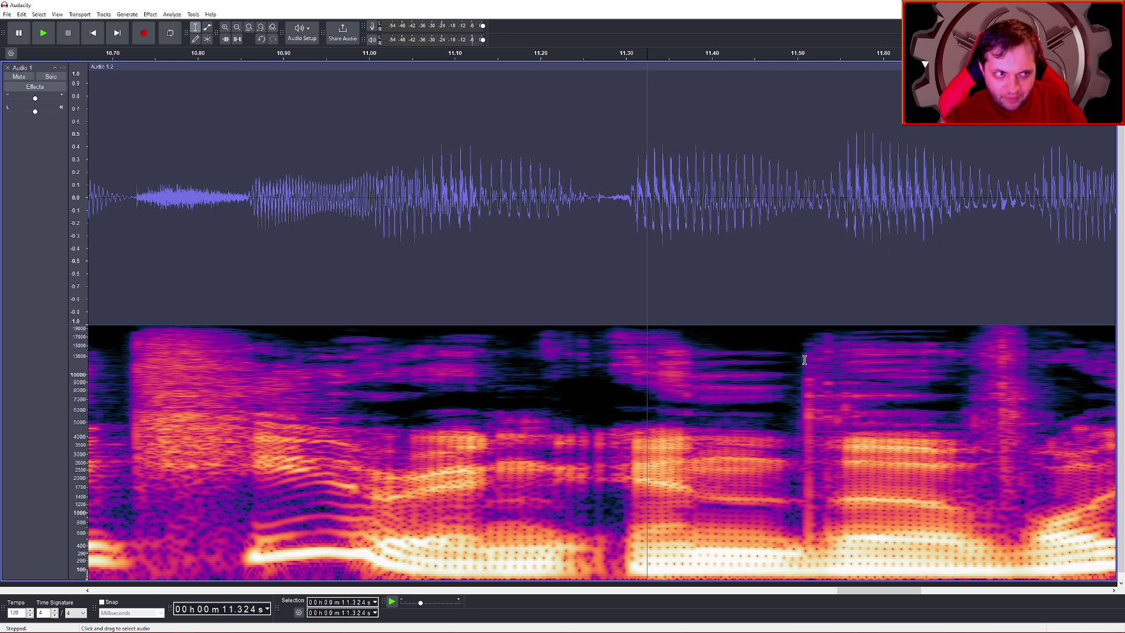
Repeat Spectral Delete on the click from 11.506 s to 11.518 s, between about 700 Hz and 12 kHz, and play back from 11.160 s
drag(802, 367, 812, 525)
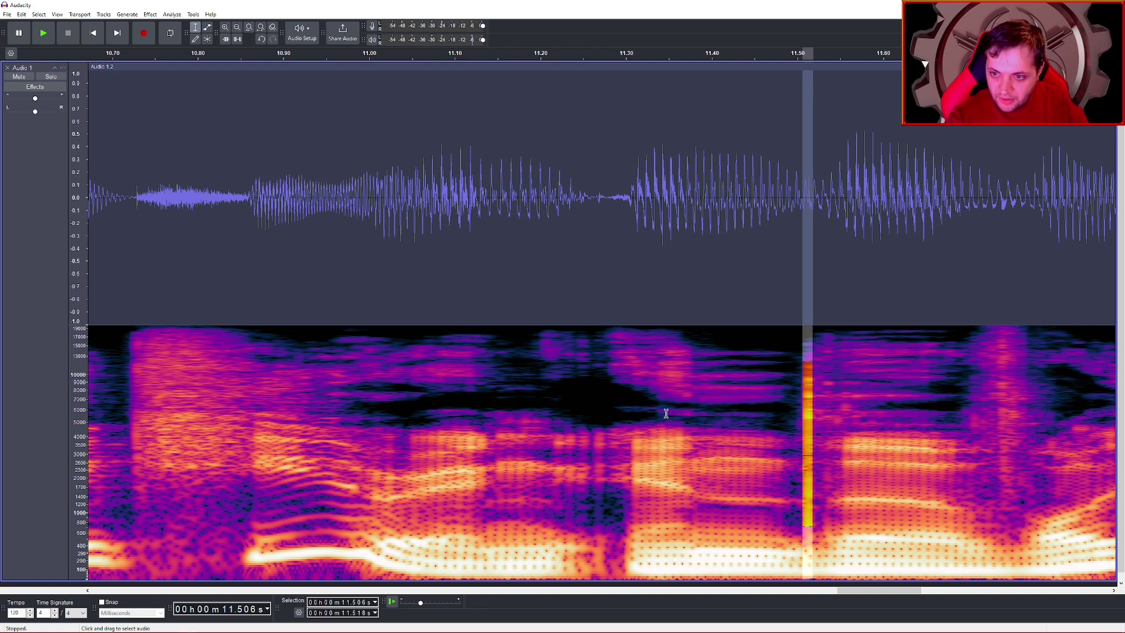
key(ctrl+r)
click(506, 438)
scroll(644, 432, down, 2)
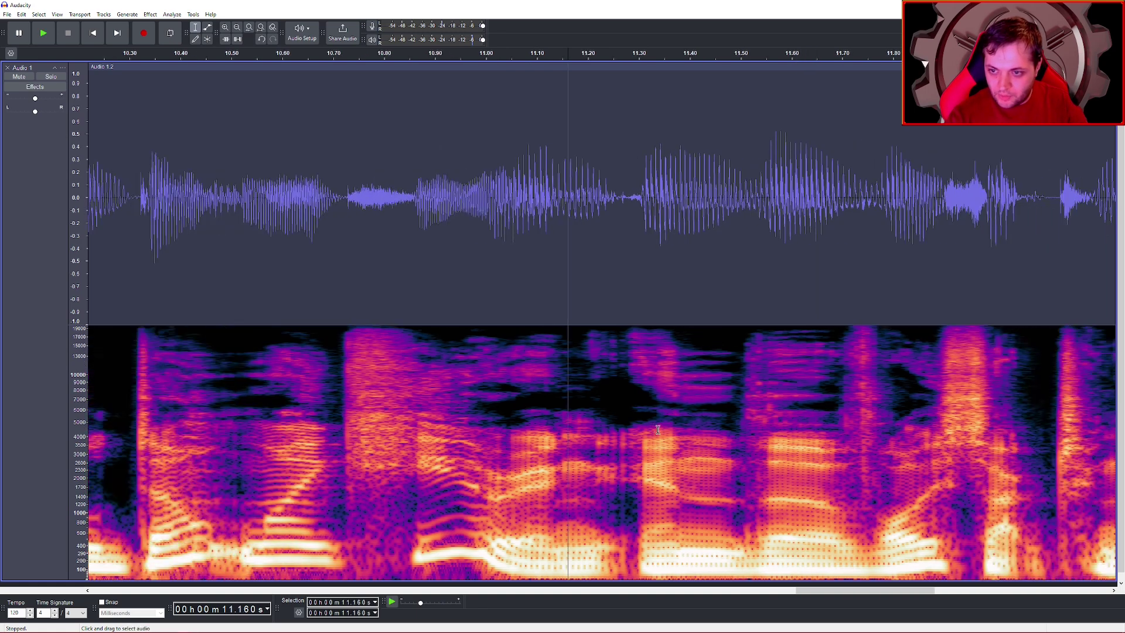
key(space)
key(space)
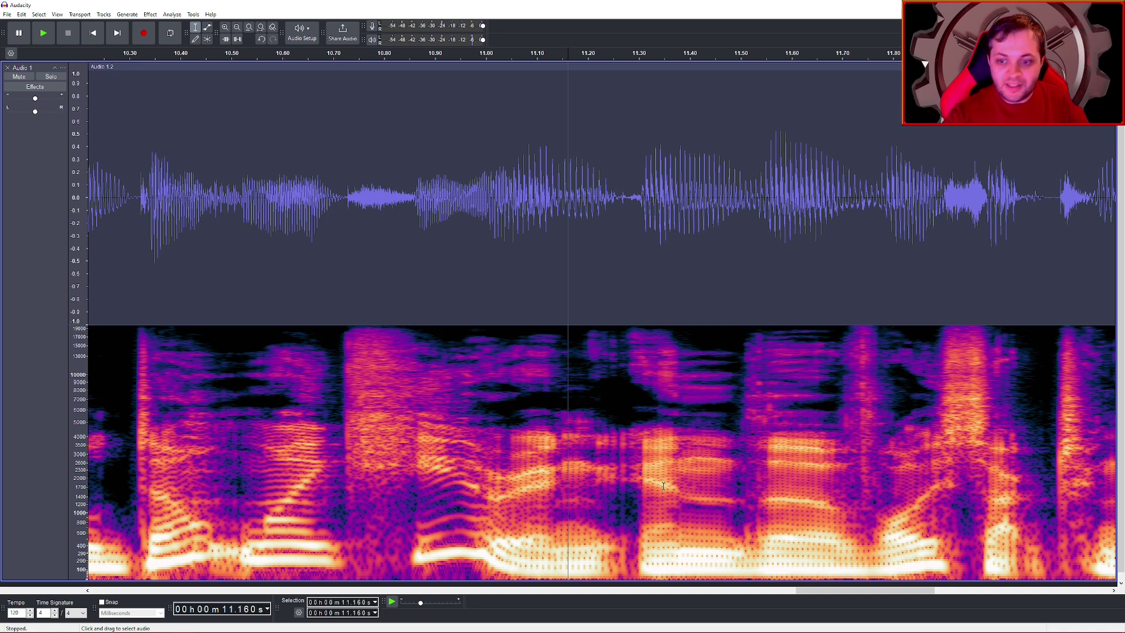
Play back the end of the speech from 12.358 s and isolate the thin click at about 12.76 s between about 4 kHz and 5.5 kHz
scroll(680, 485, down, 1)
scroll(680, 472, right, 3)
scroll(713, 442, right, 3)
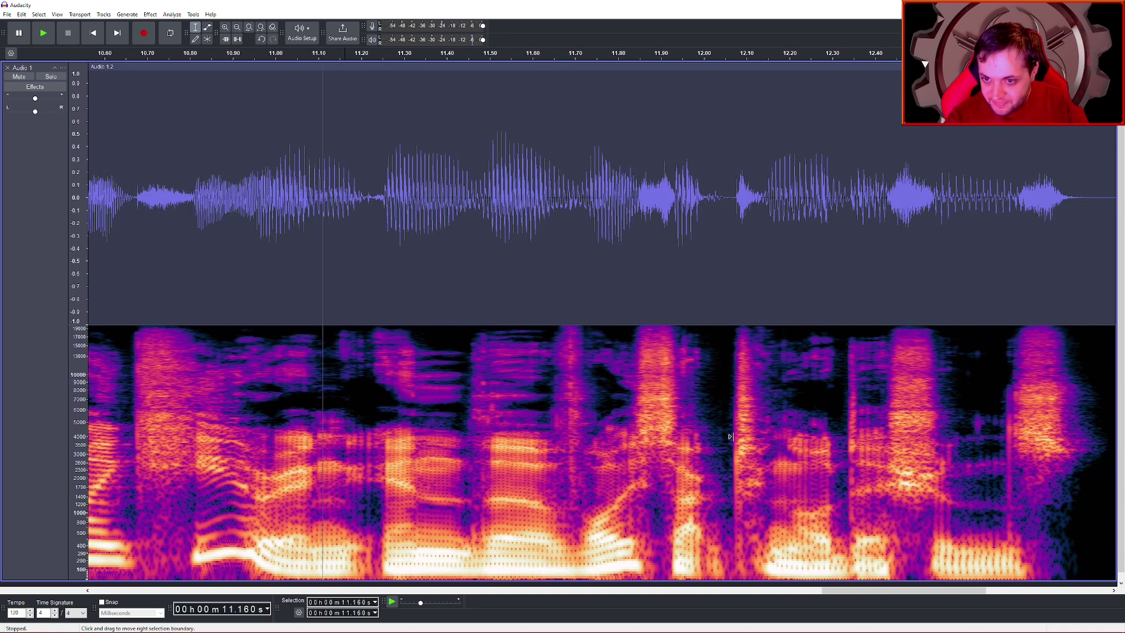
click(819, 398)
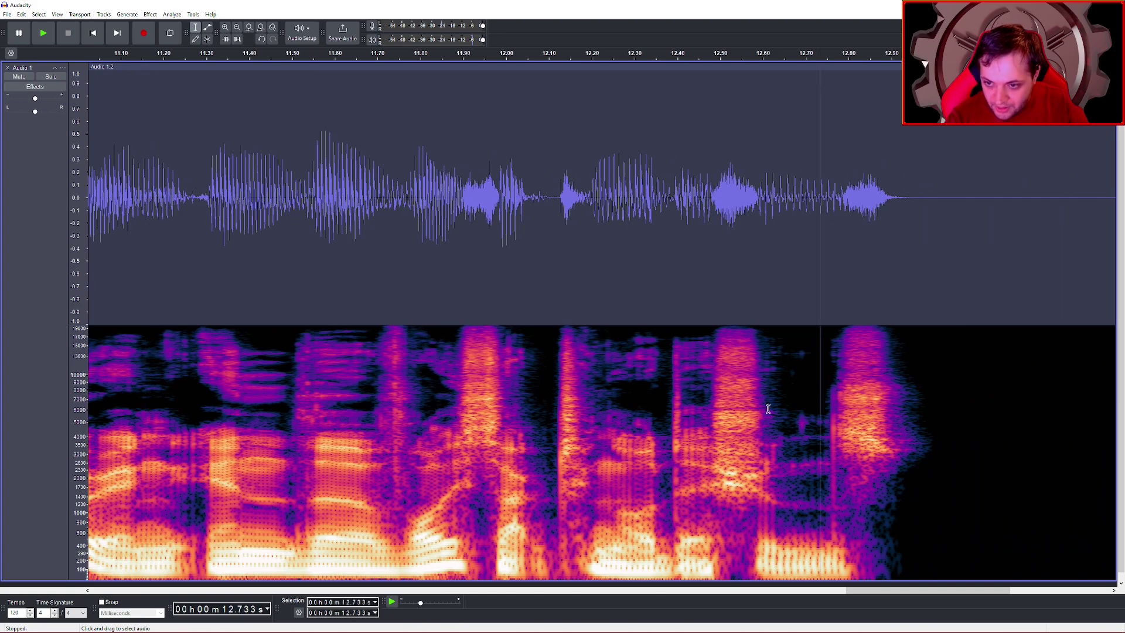
click(660, 410)
key(space)
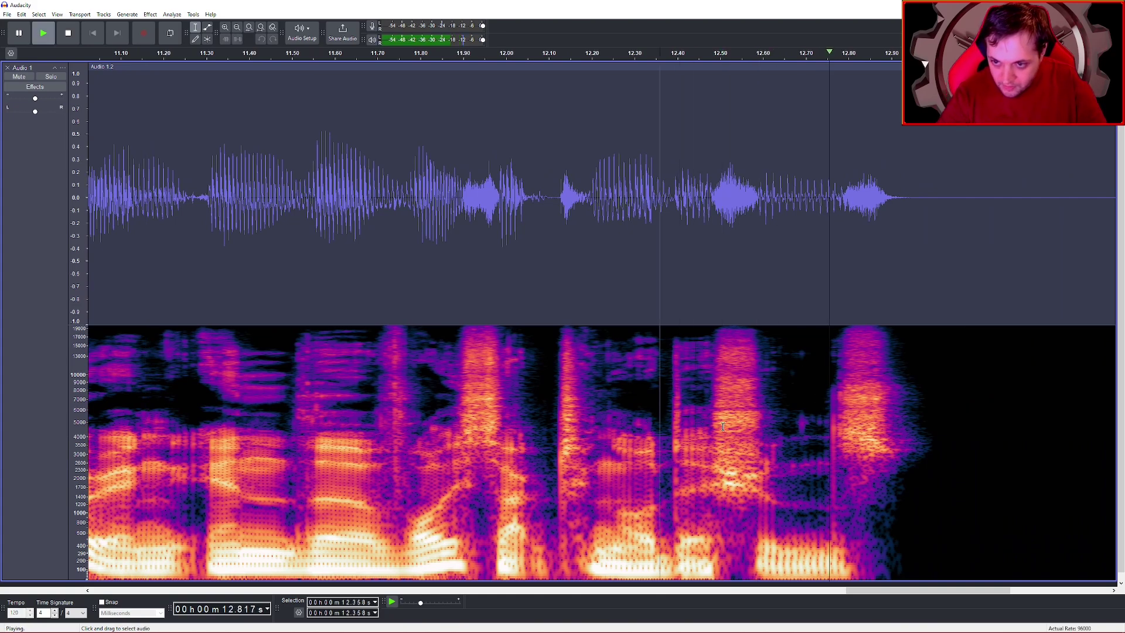
key(space)
scroll(829, 416, up, 2)
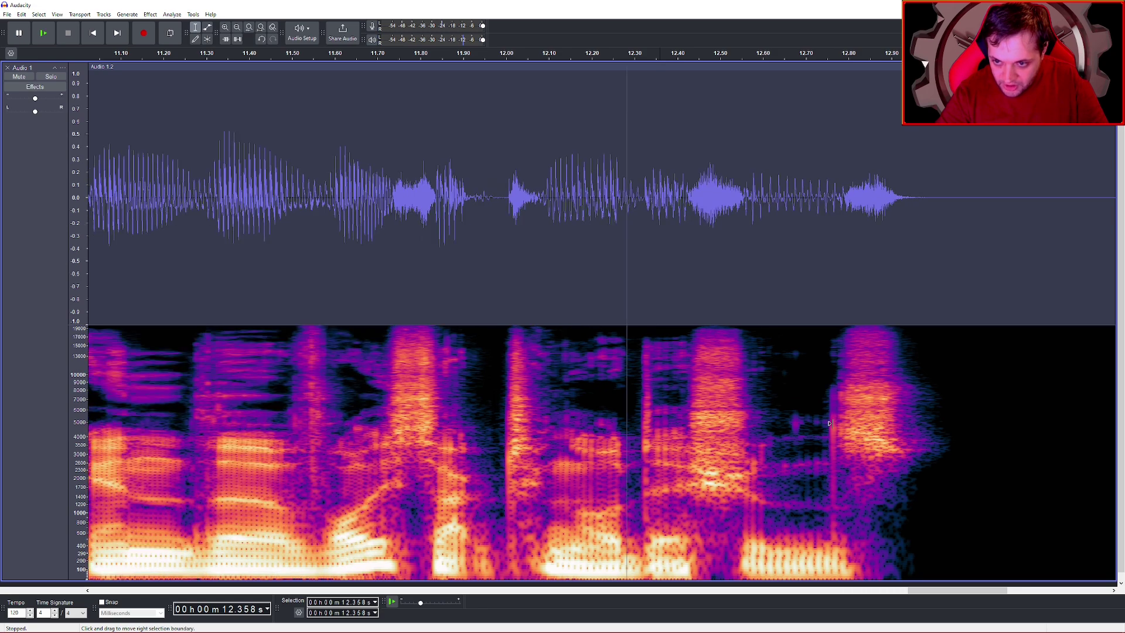
drag(830, 417, 834, 436)
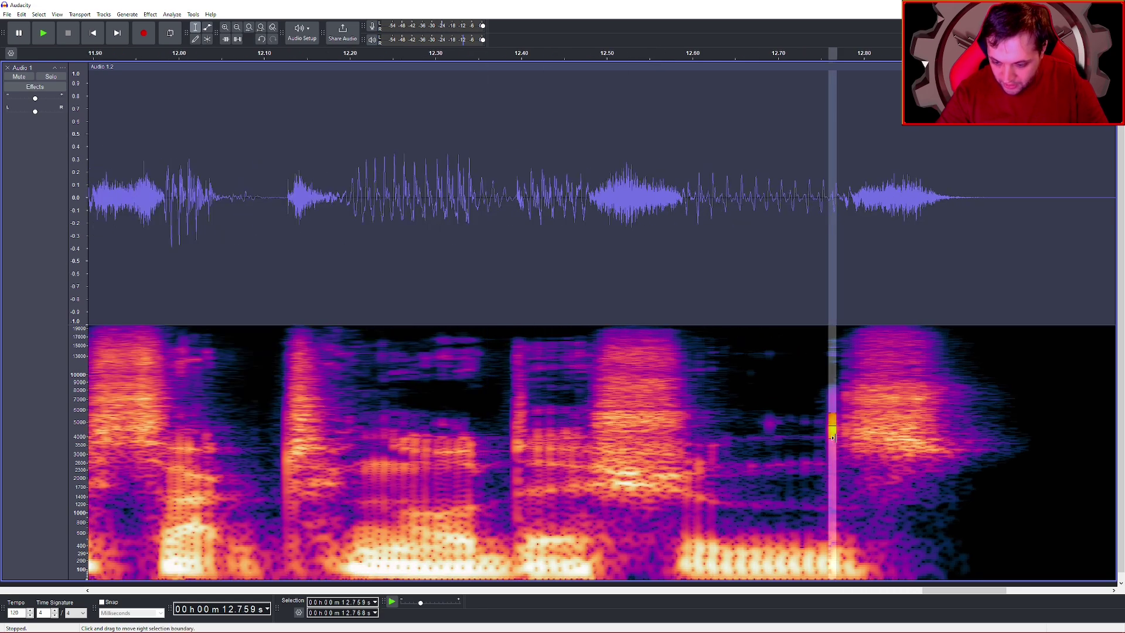
click(730, 440)
scroll(725, 440, down, 3)
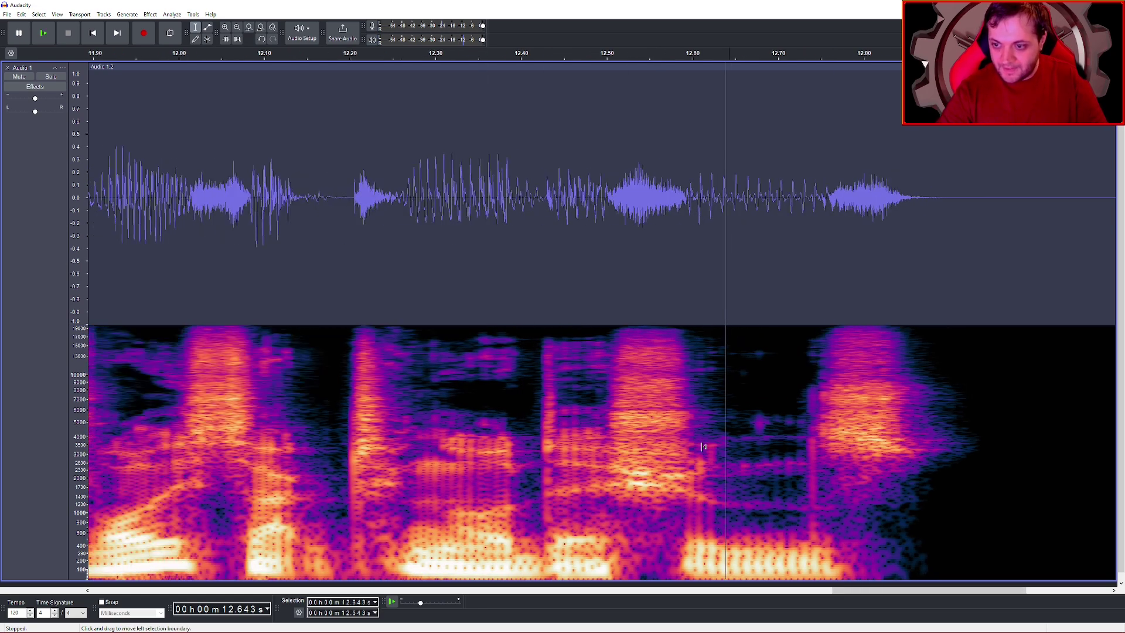
Play back the whole cleaned recording from 1.250 s
scroll(614, 470, down, 3)
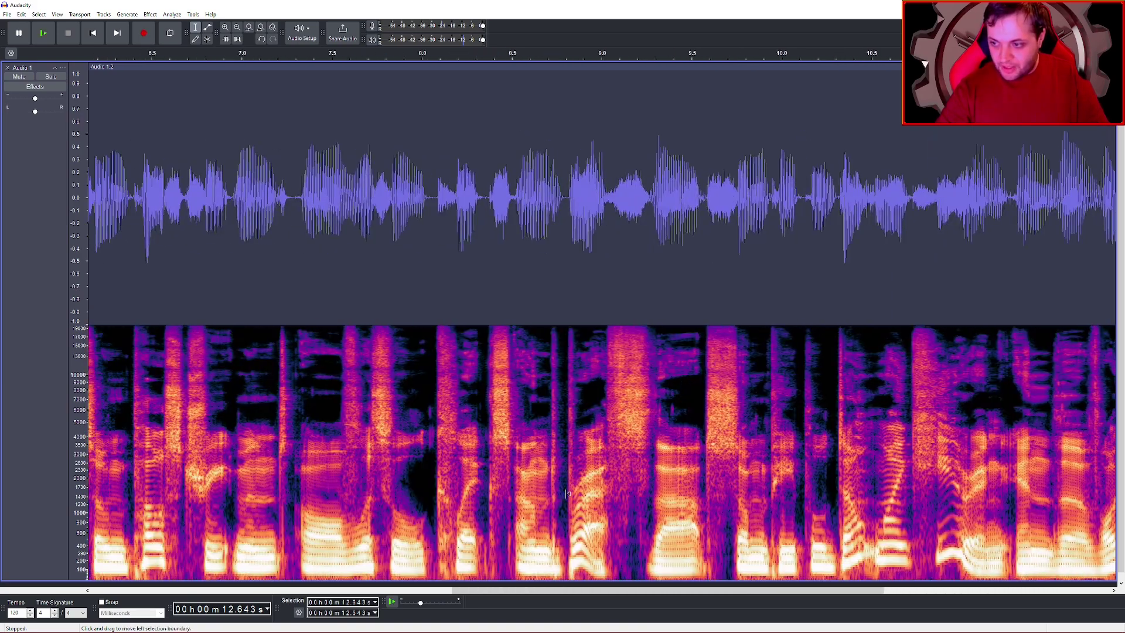
scroll(555, 491, up, 2)
scroll(555, 491, down, 1)
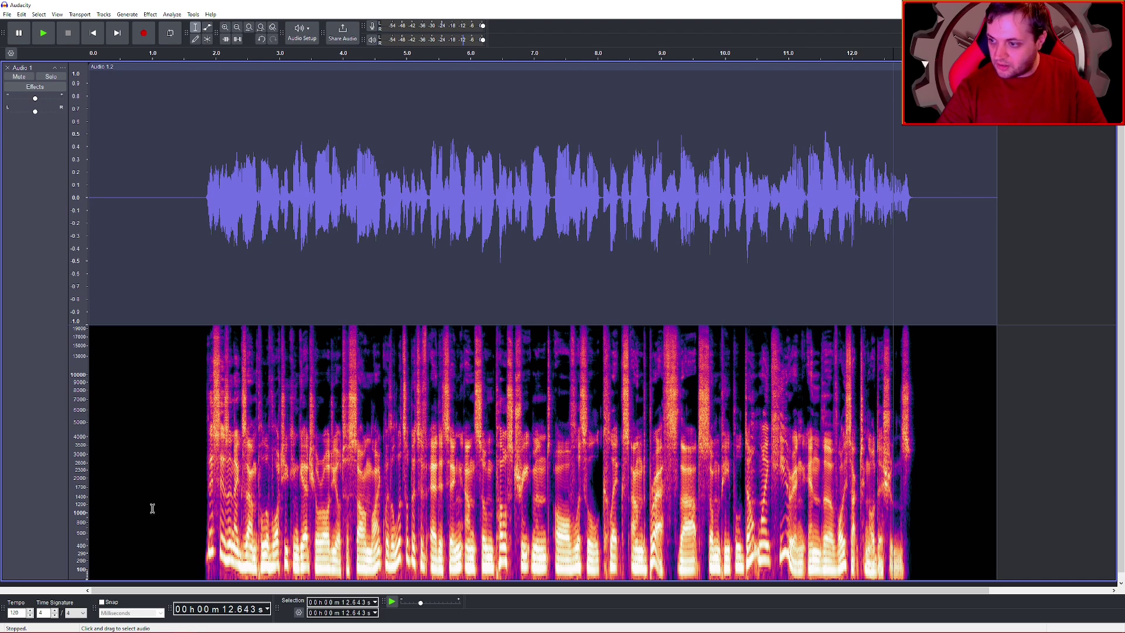
click(168, 419)
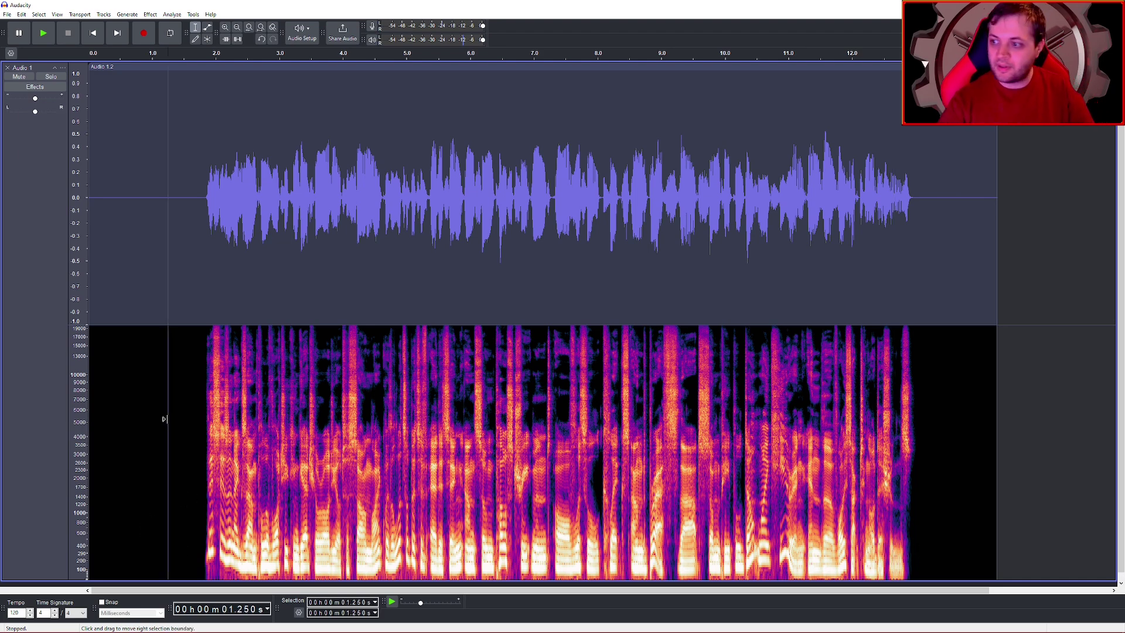
key(space)
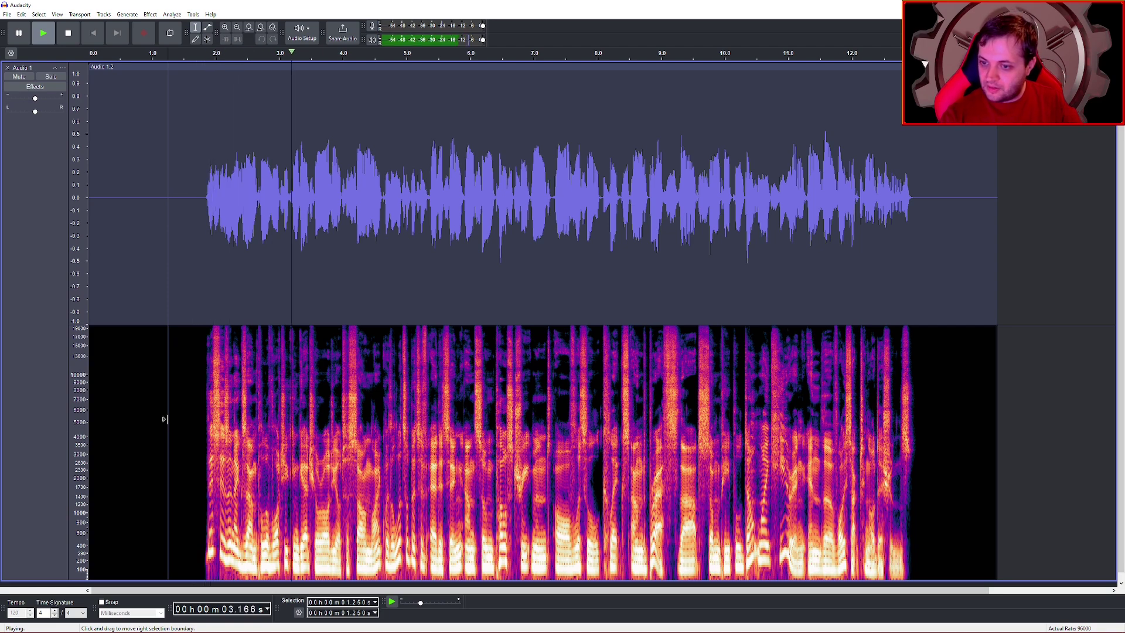
key(space)
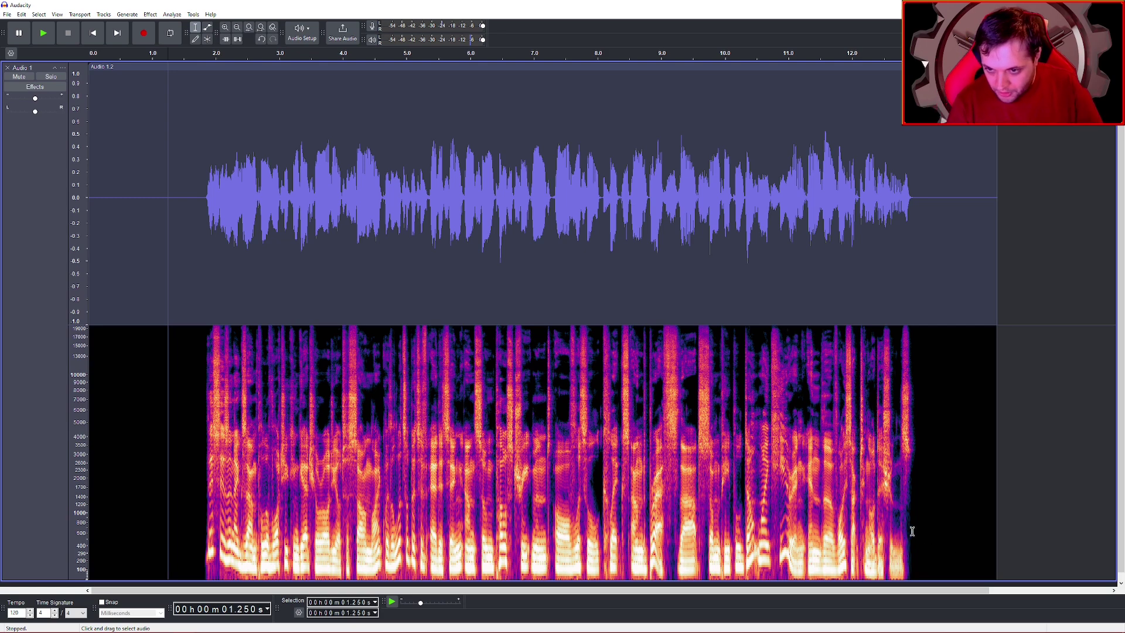
Apply Spectral Edit Parametric EQ with a gain of -6 dB to the speech below about 600 Hz, from 1.788 s to 12.992 s
drag(912, 531, 202, 575)
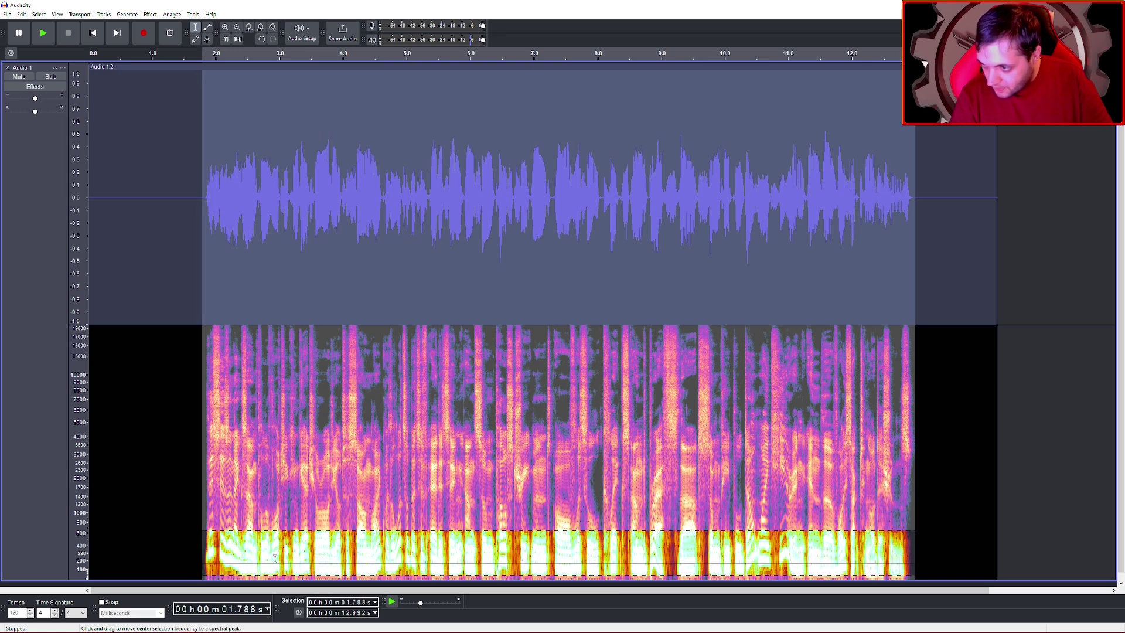
scroll(330, 530, up, 2)
drag(331, 529, 330, 526)
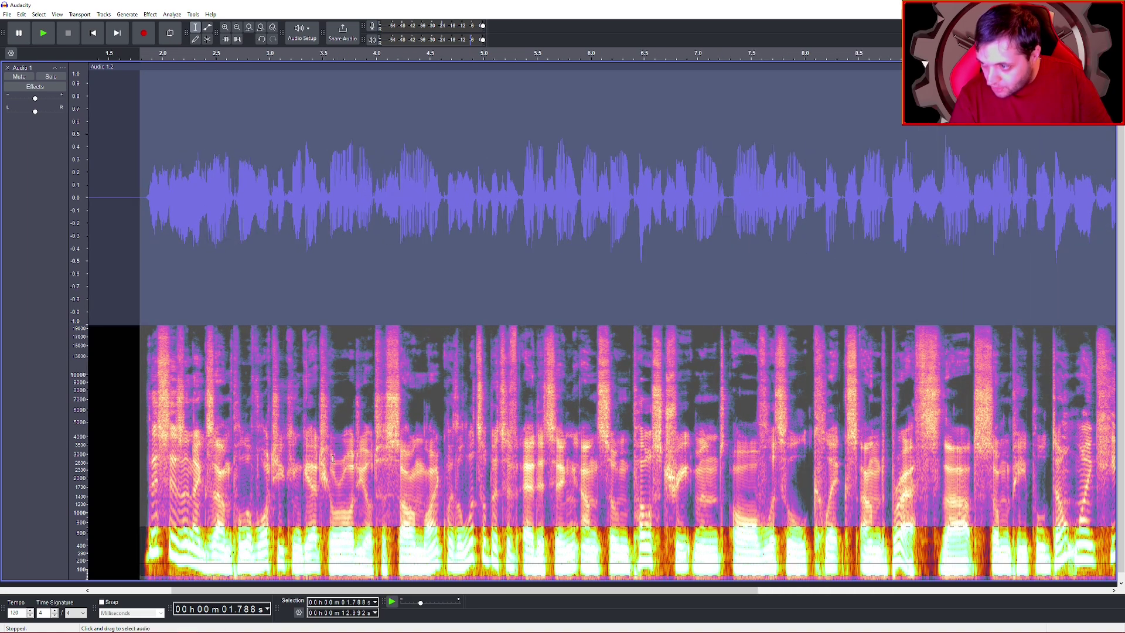
click(150, 14)
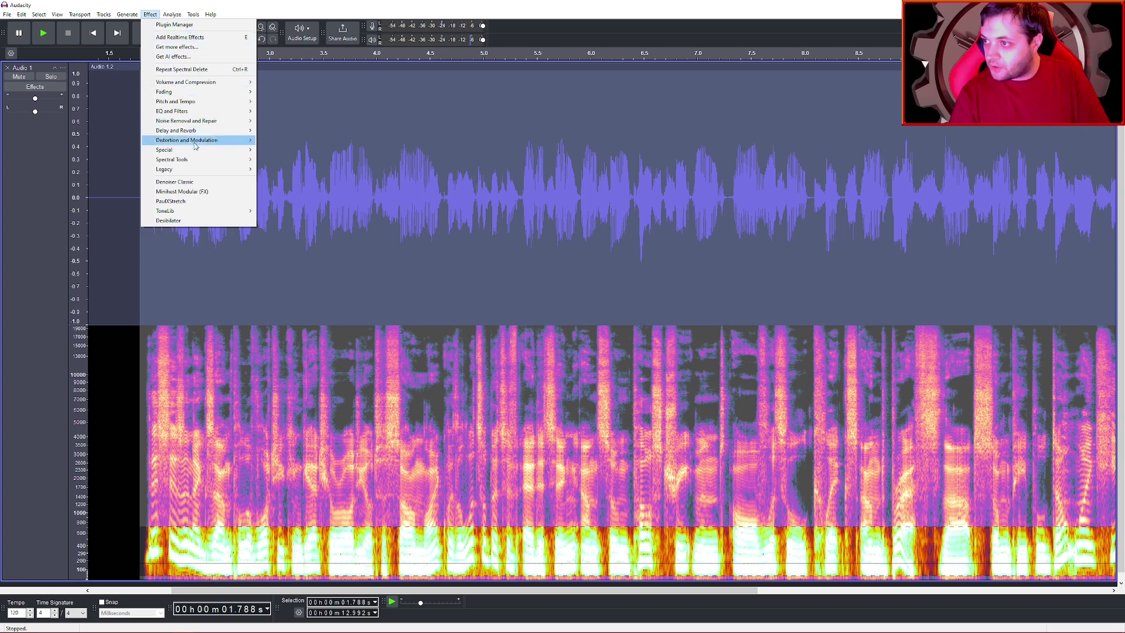
mouse_move(199, 162)
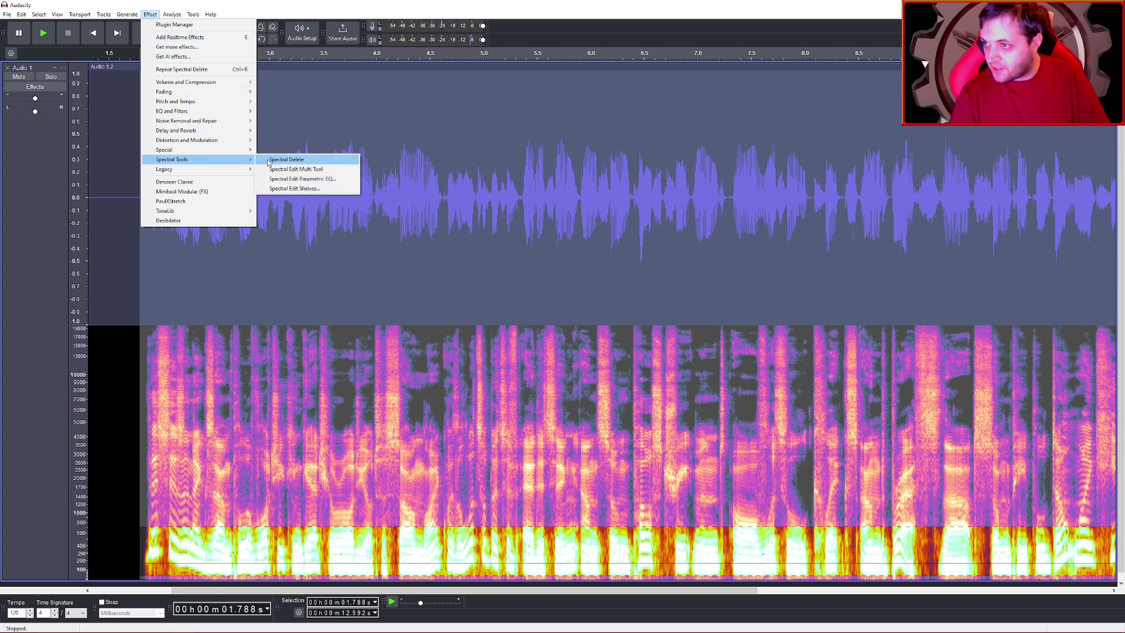
click(295, 179)
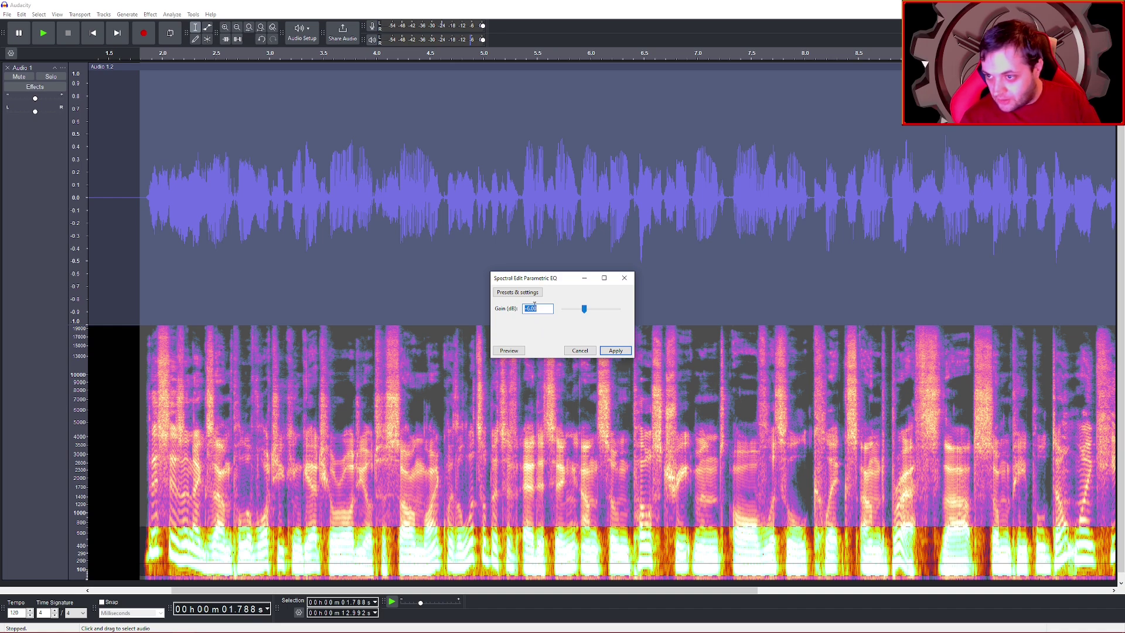
click(614, 351)
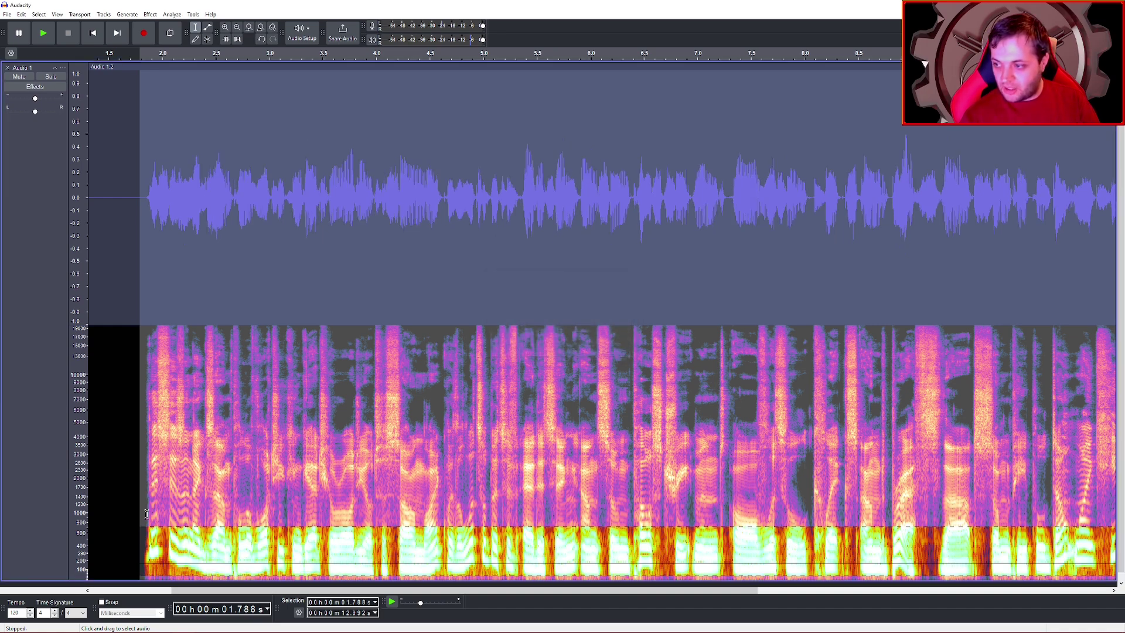
Play back the equalized speech from 1.691 s and view the entire clip
click(129, 507)
ctrl+scroll(443, 519, down, 1)
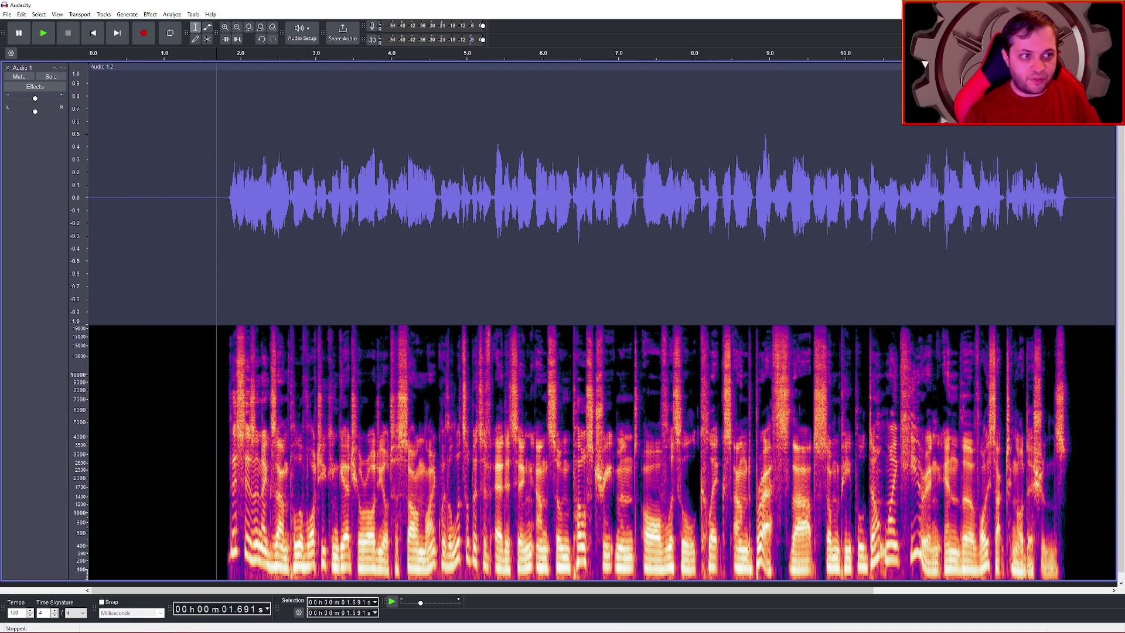
key(space)
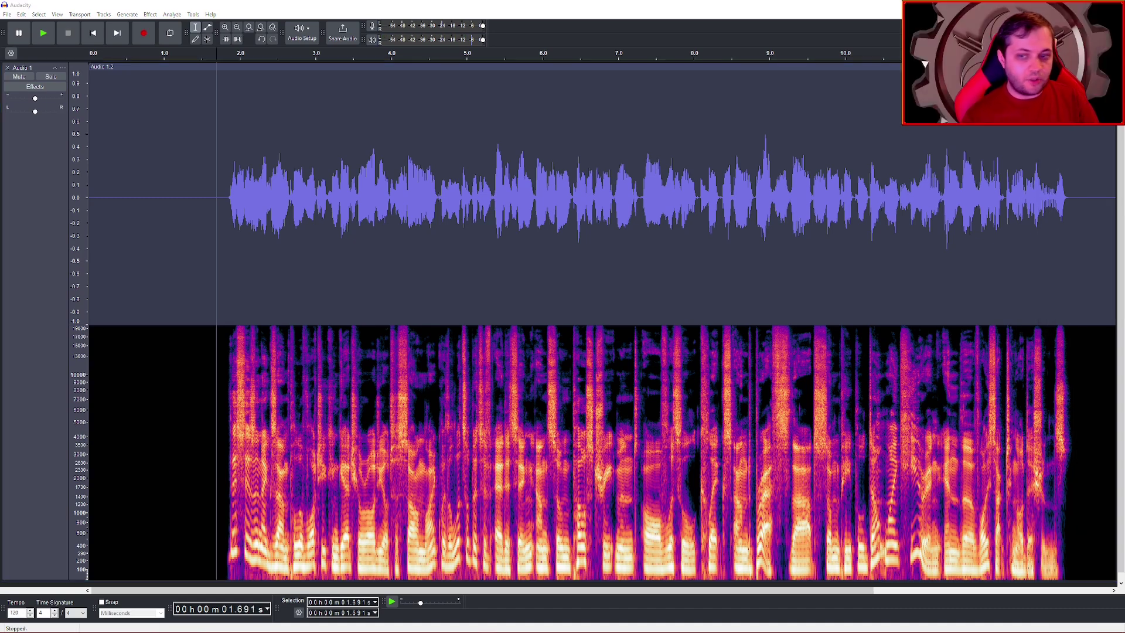
scroll(811, 348, down, 2)
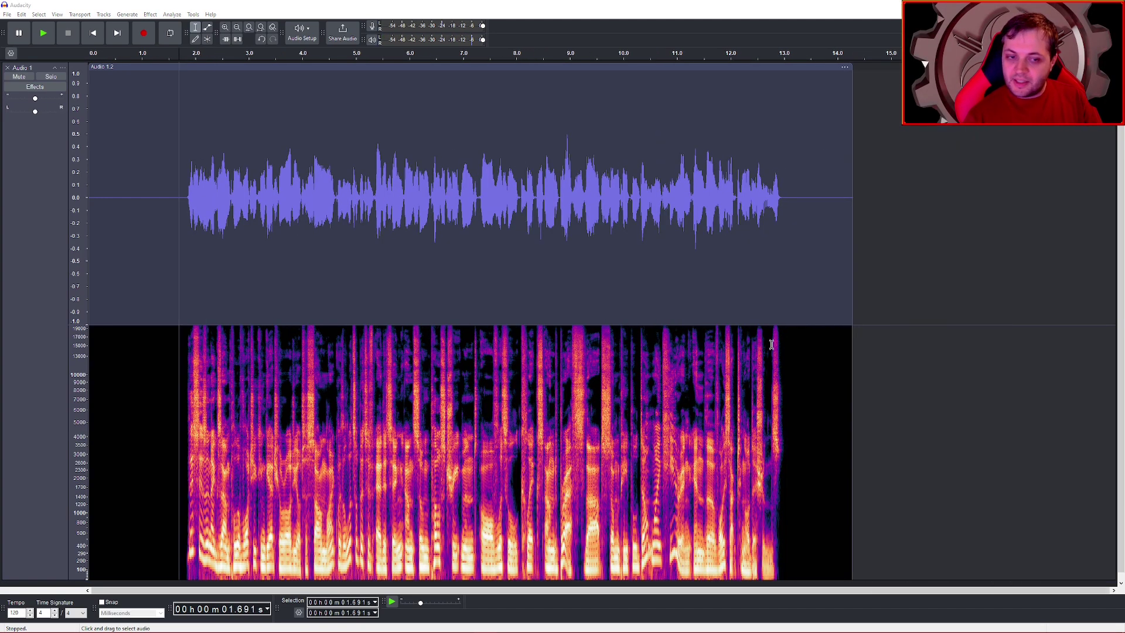